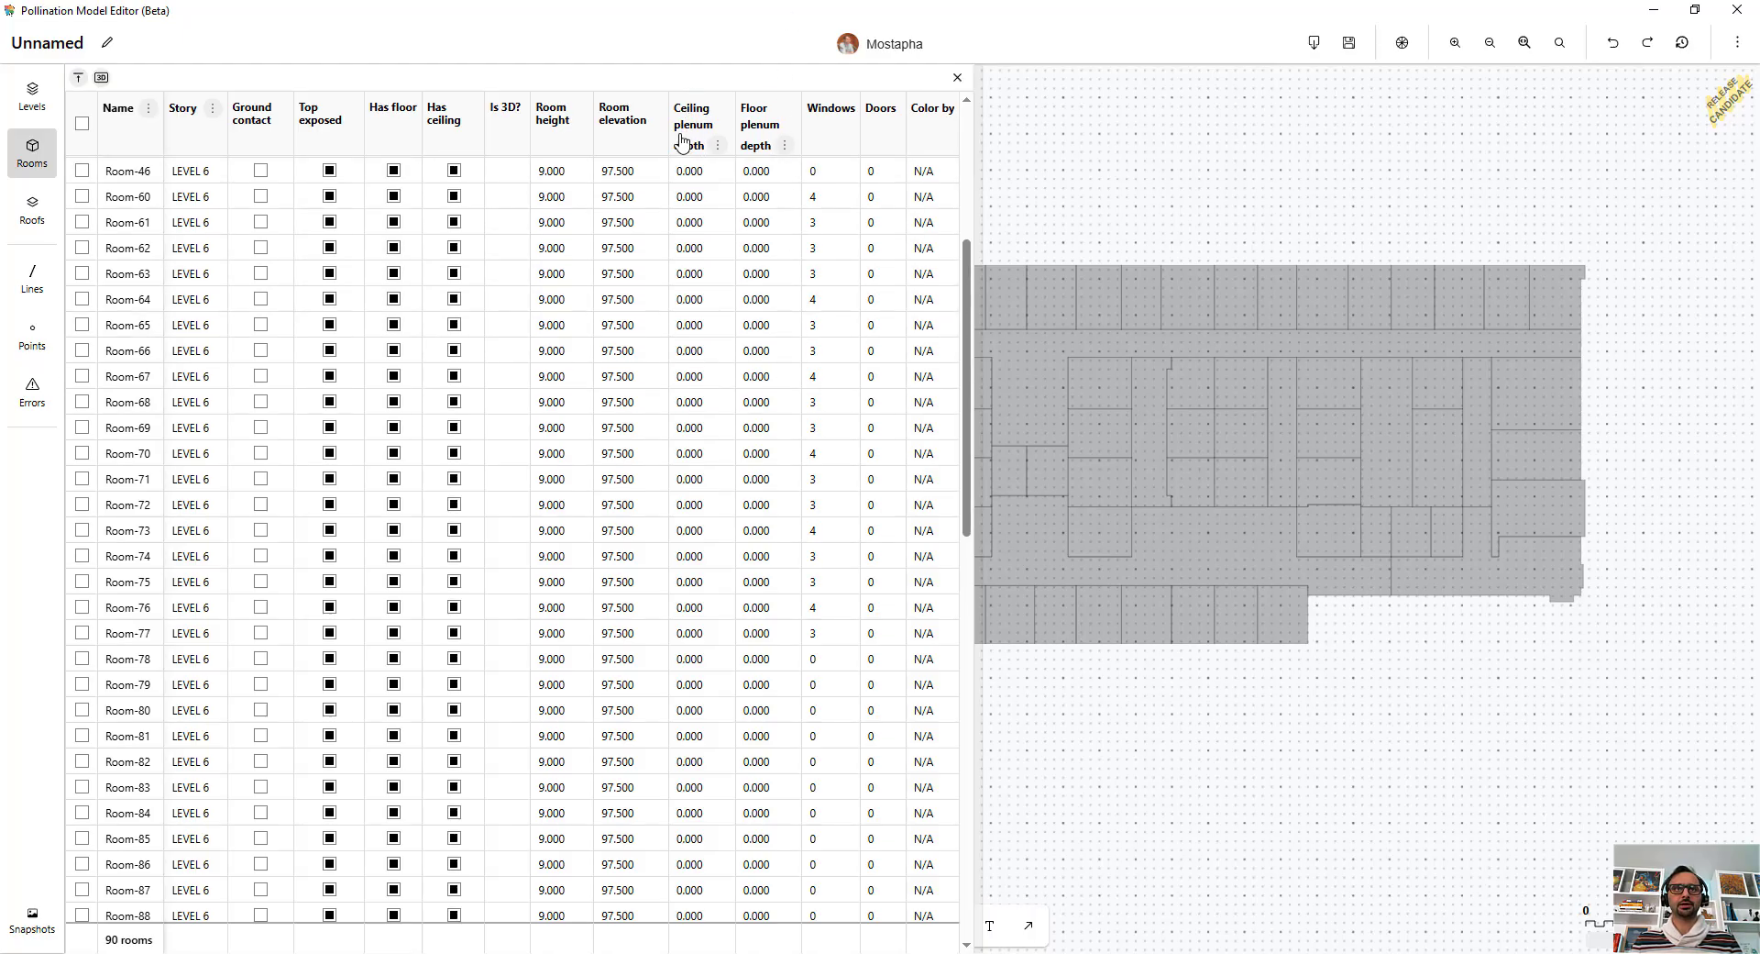
# Set the ceiling plenum depth of the two corridor rooms, Room-119 and Room-120, to 3.
pyautogui.scroll(5, 758, 581)
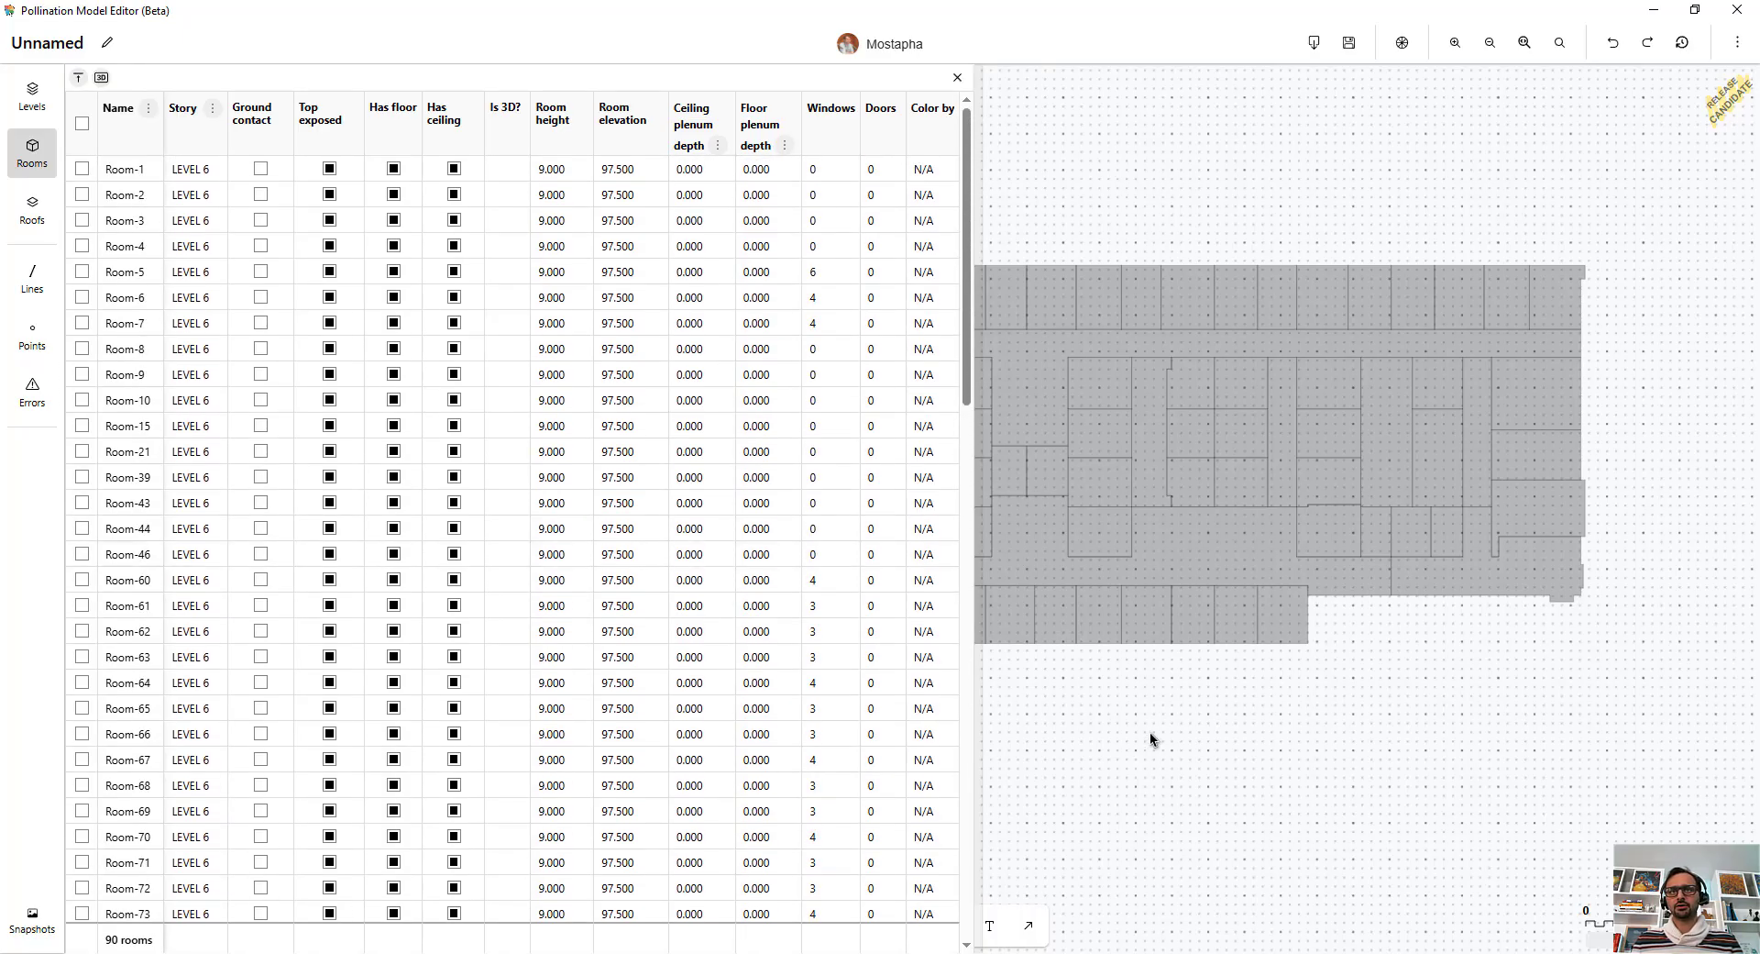
pyautogui.moveTo(1150, 734); pyautogui.dragTo(1445, 664, button='middle')
pyautogui.click(1335, 306)
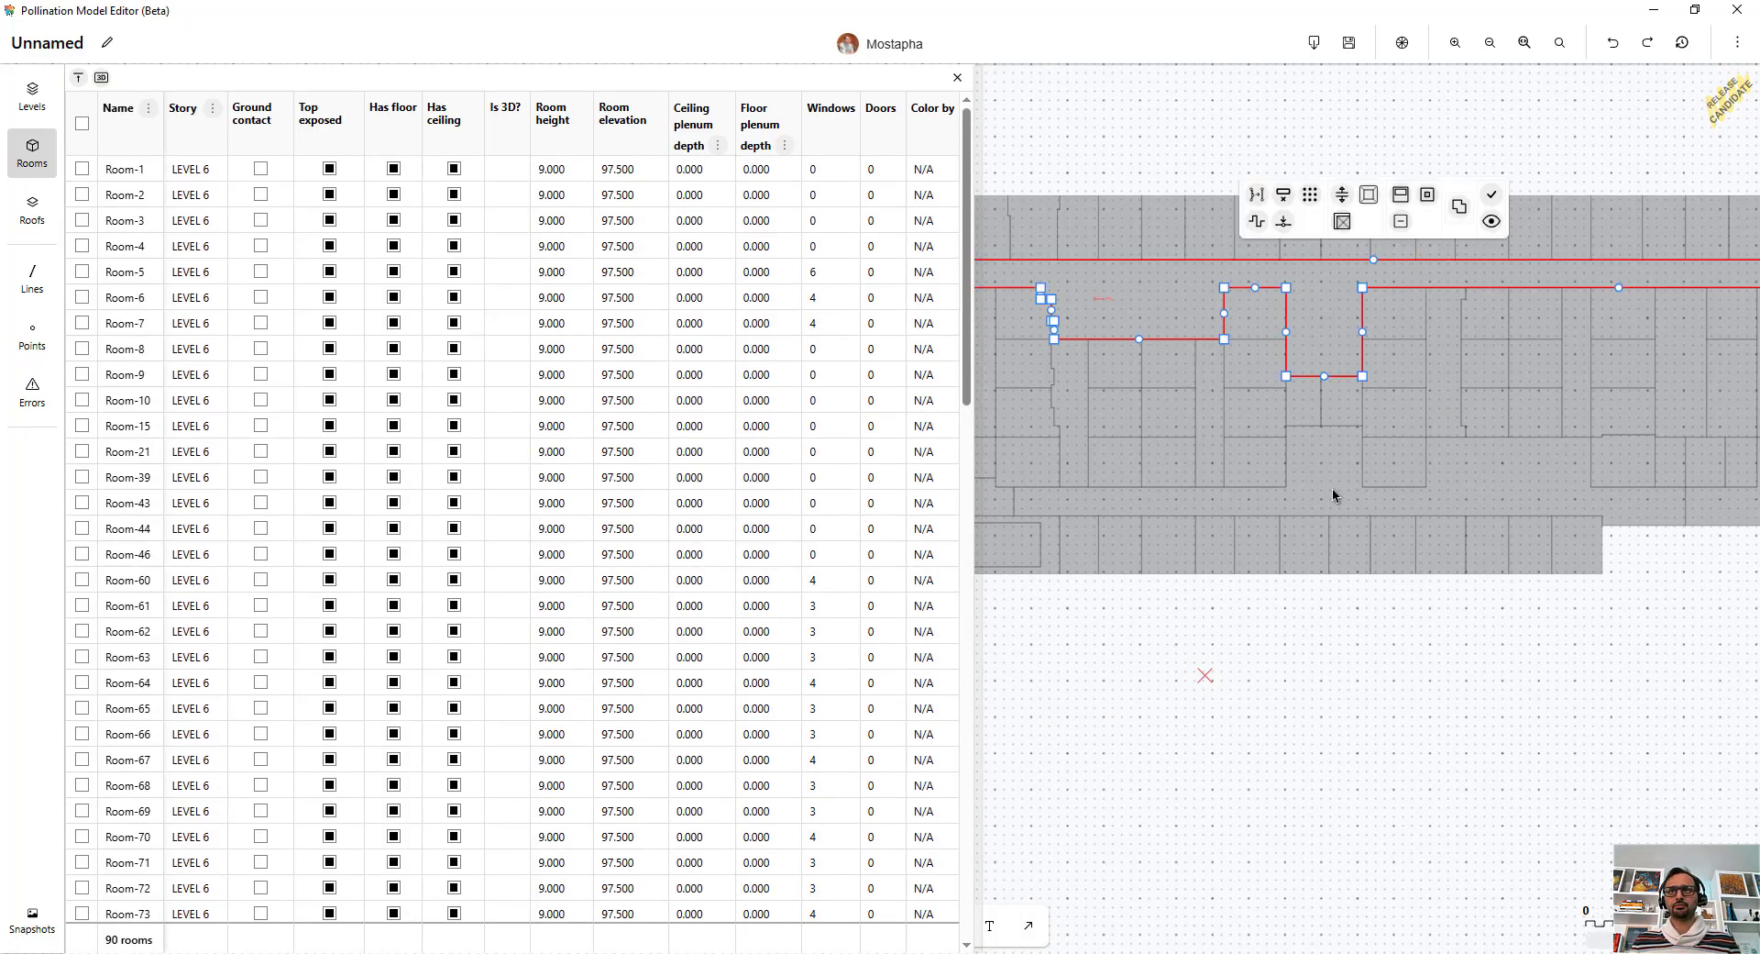
pyautogui.keyDown('shift'); pyautogui.click(1329, 470); pyautogui.keyUp('shift')
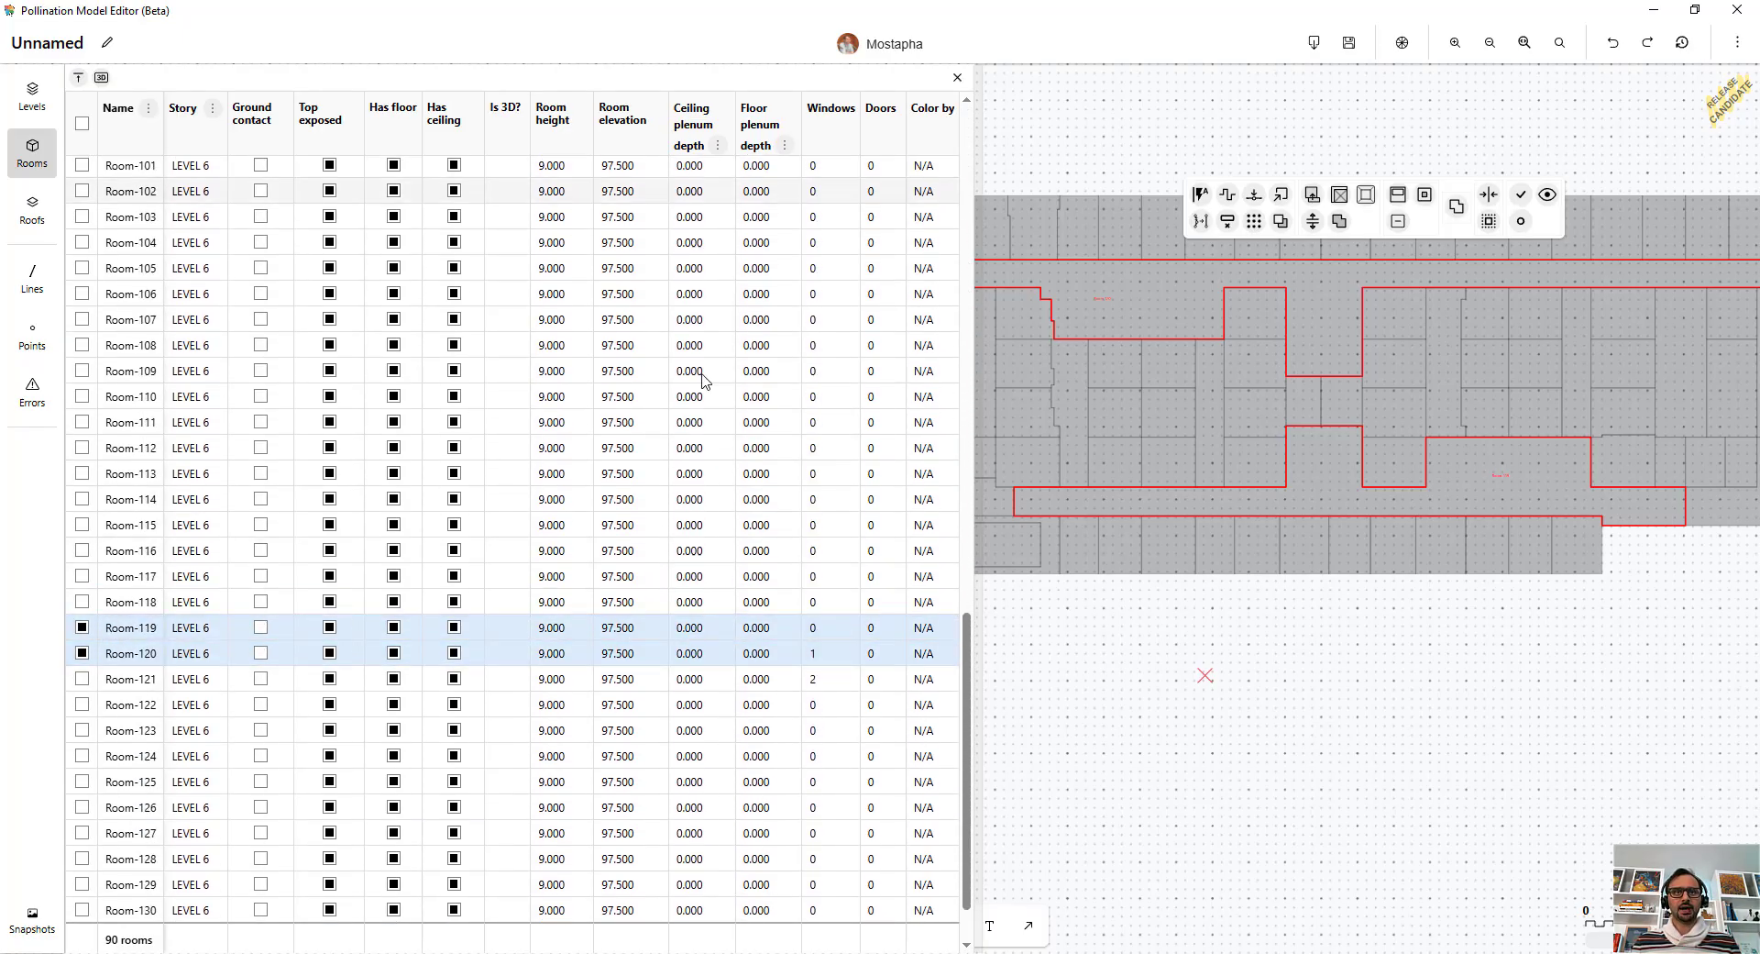
pyautogui.doubleClick(692, 629)
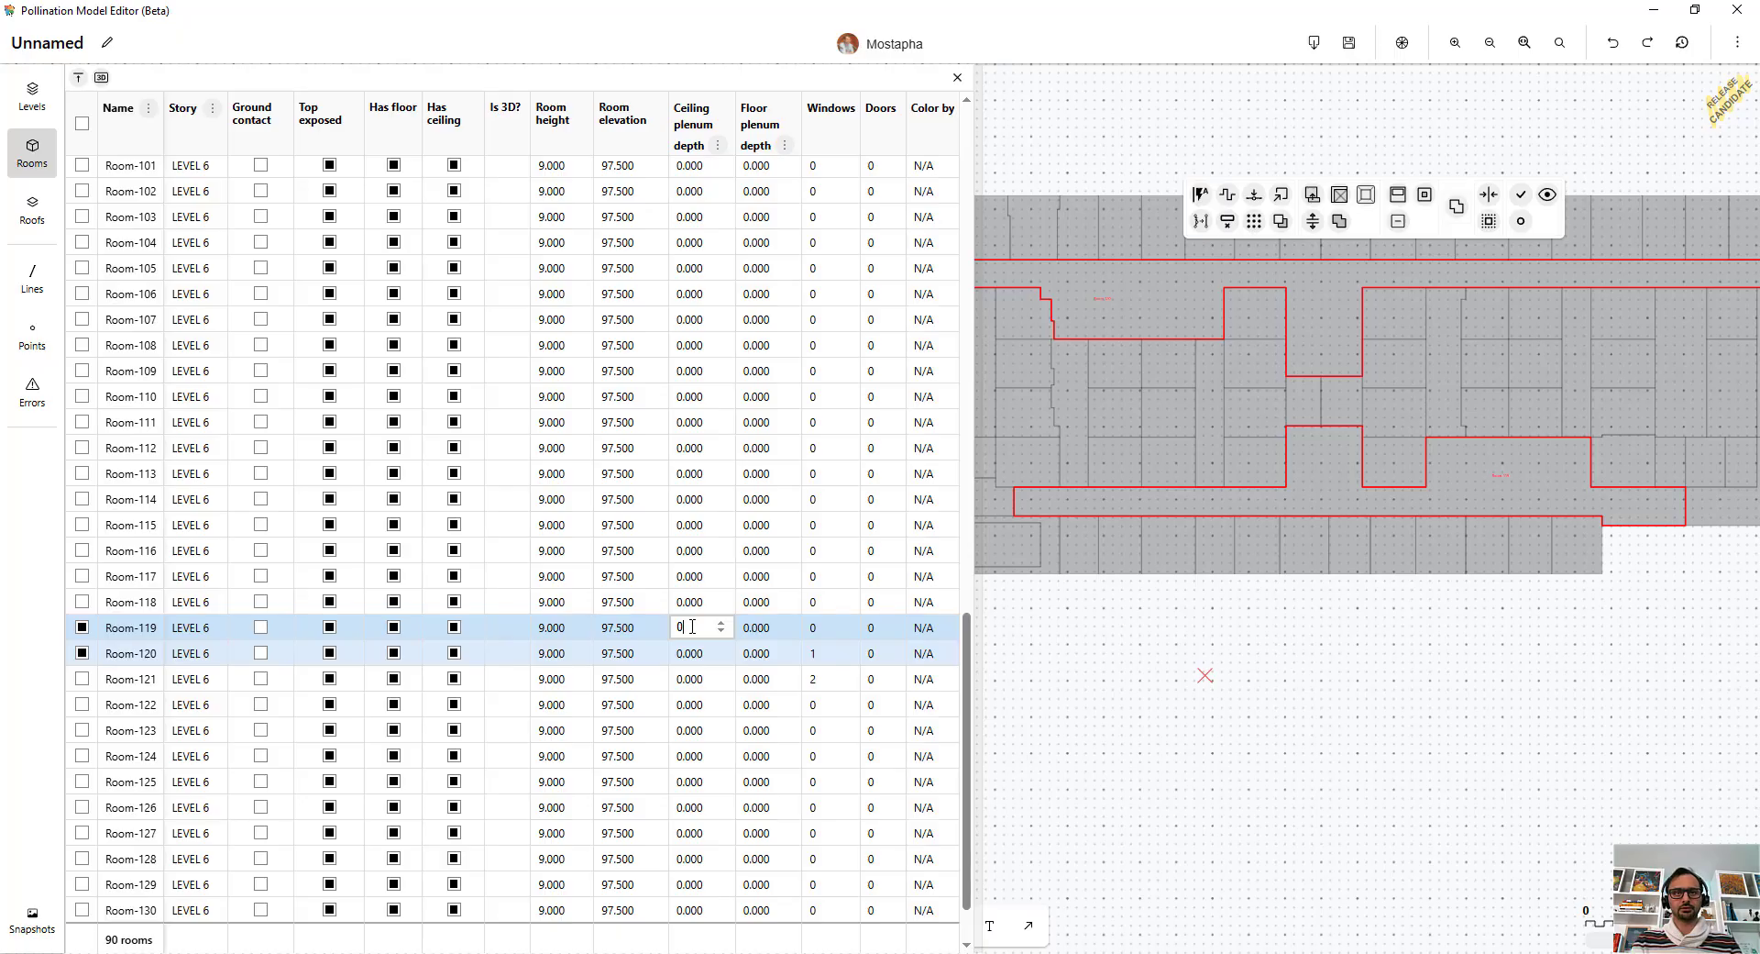
pyautogui.press('Return')
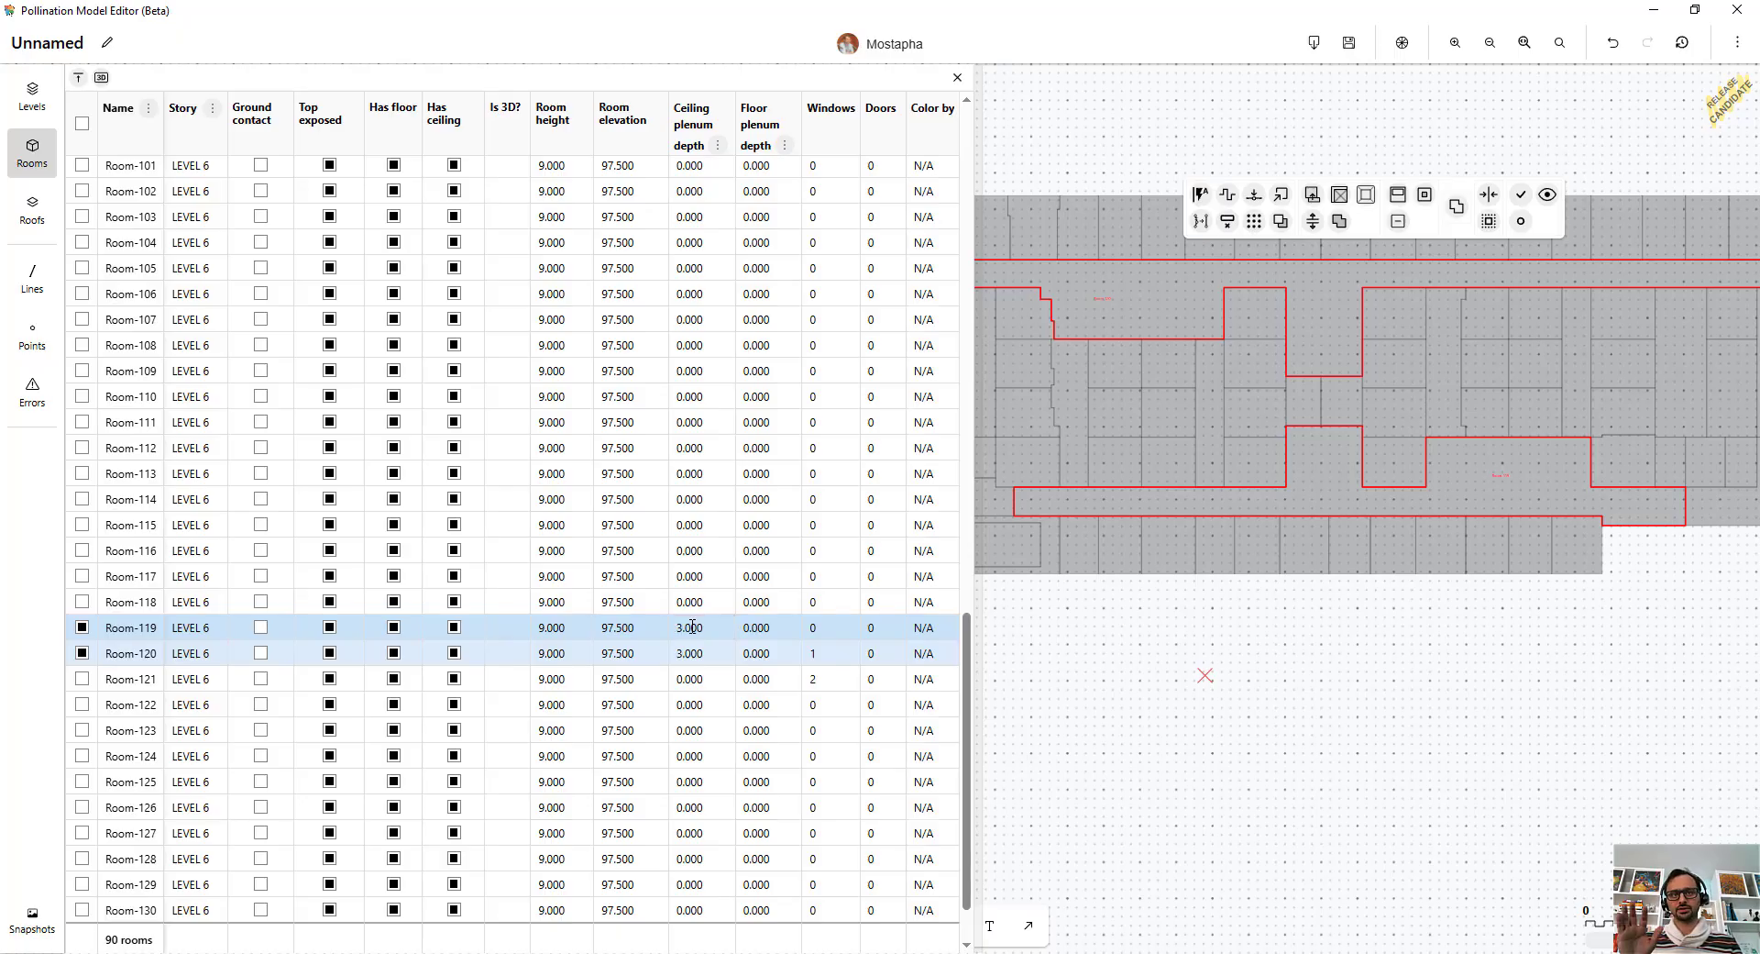
pyautogui.click(1466, 724)
# Set the ceiling plenum depth of the row of rooms Room-88 through Room-99 along the lower facade to 2.
pyautogui.scroll(-3, 1477, 640)
pyautogui.scroll(2, 1566, 618)
pyautogui.moveTo(1581, 653); pyautogui.dragTo(1154, 590)
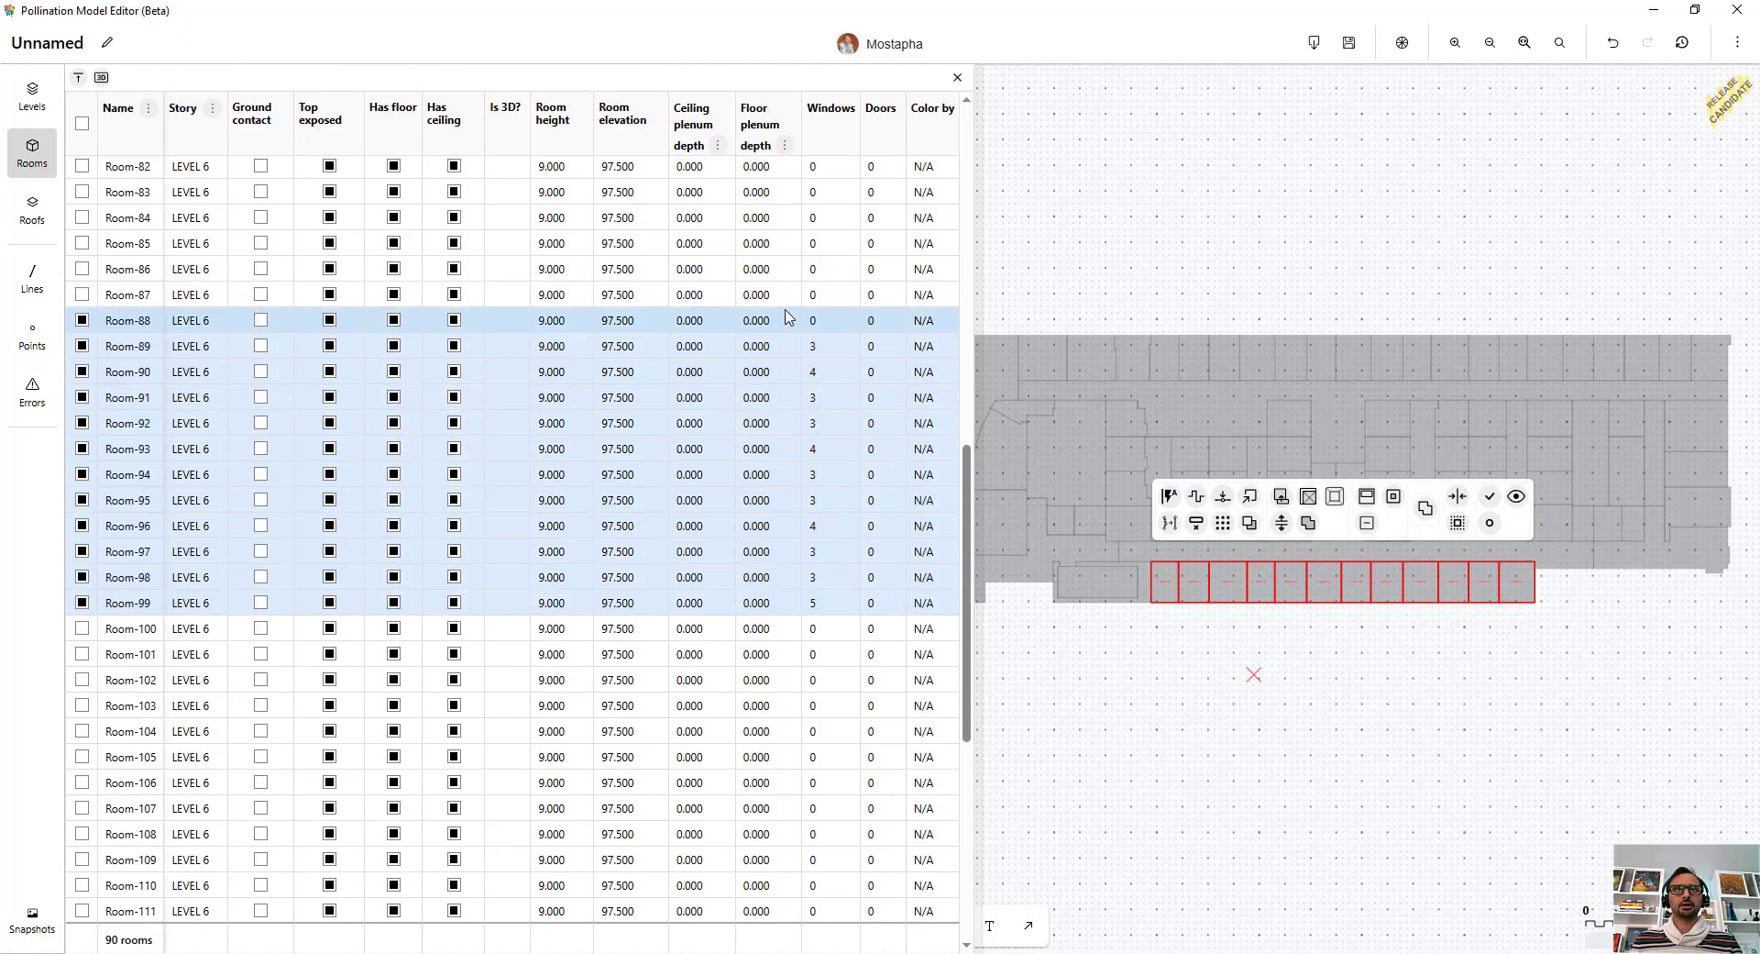
pyautogui.doubleClick(694, 320)
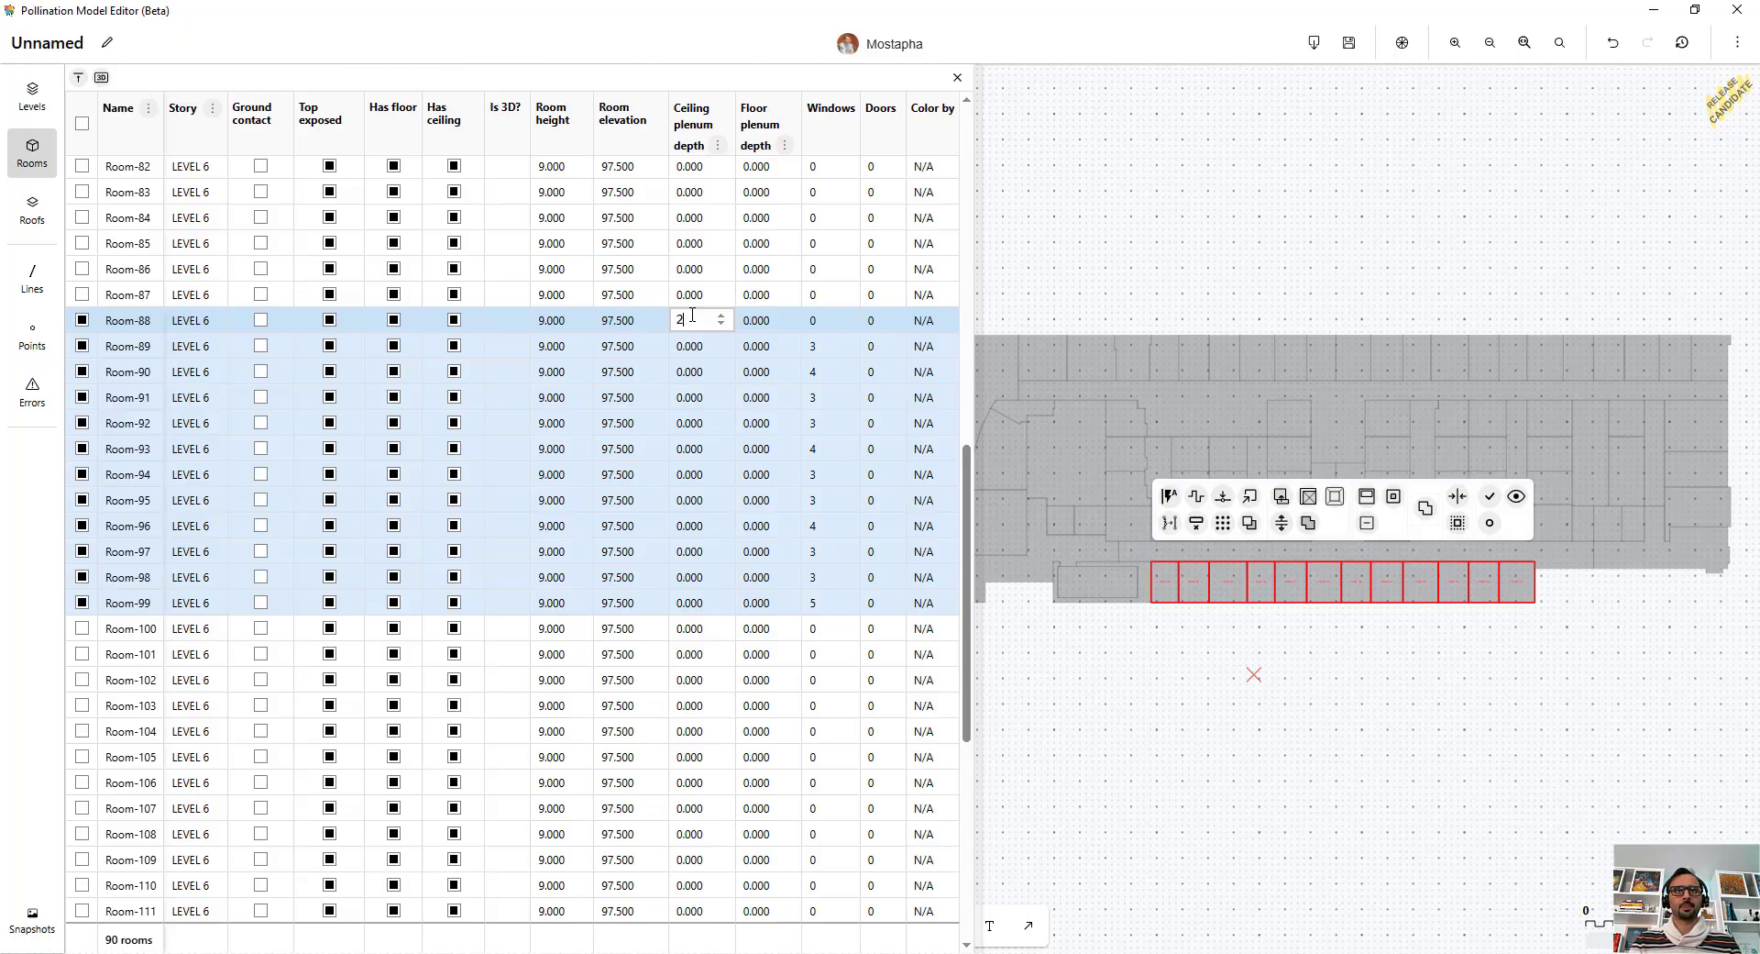
pyautogui.press('Return')
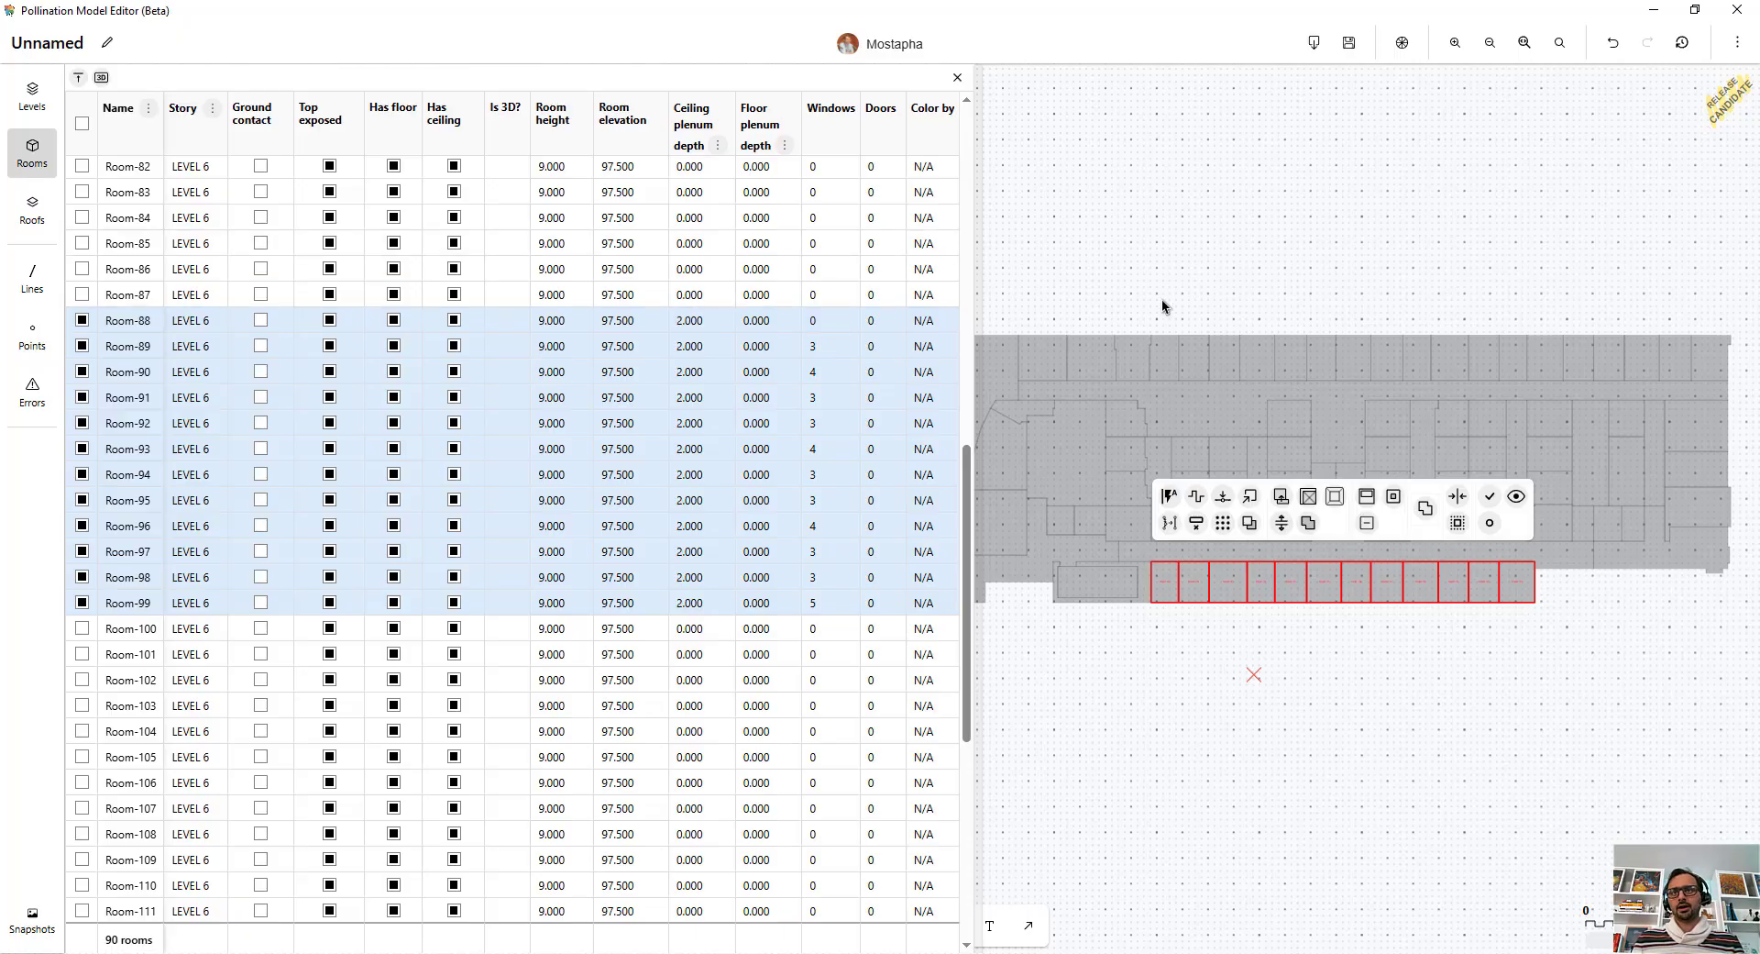
pyautogui.click(1454, 728)
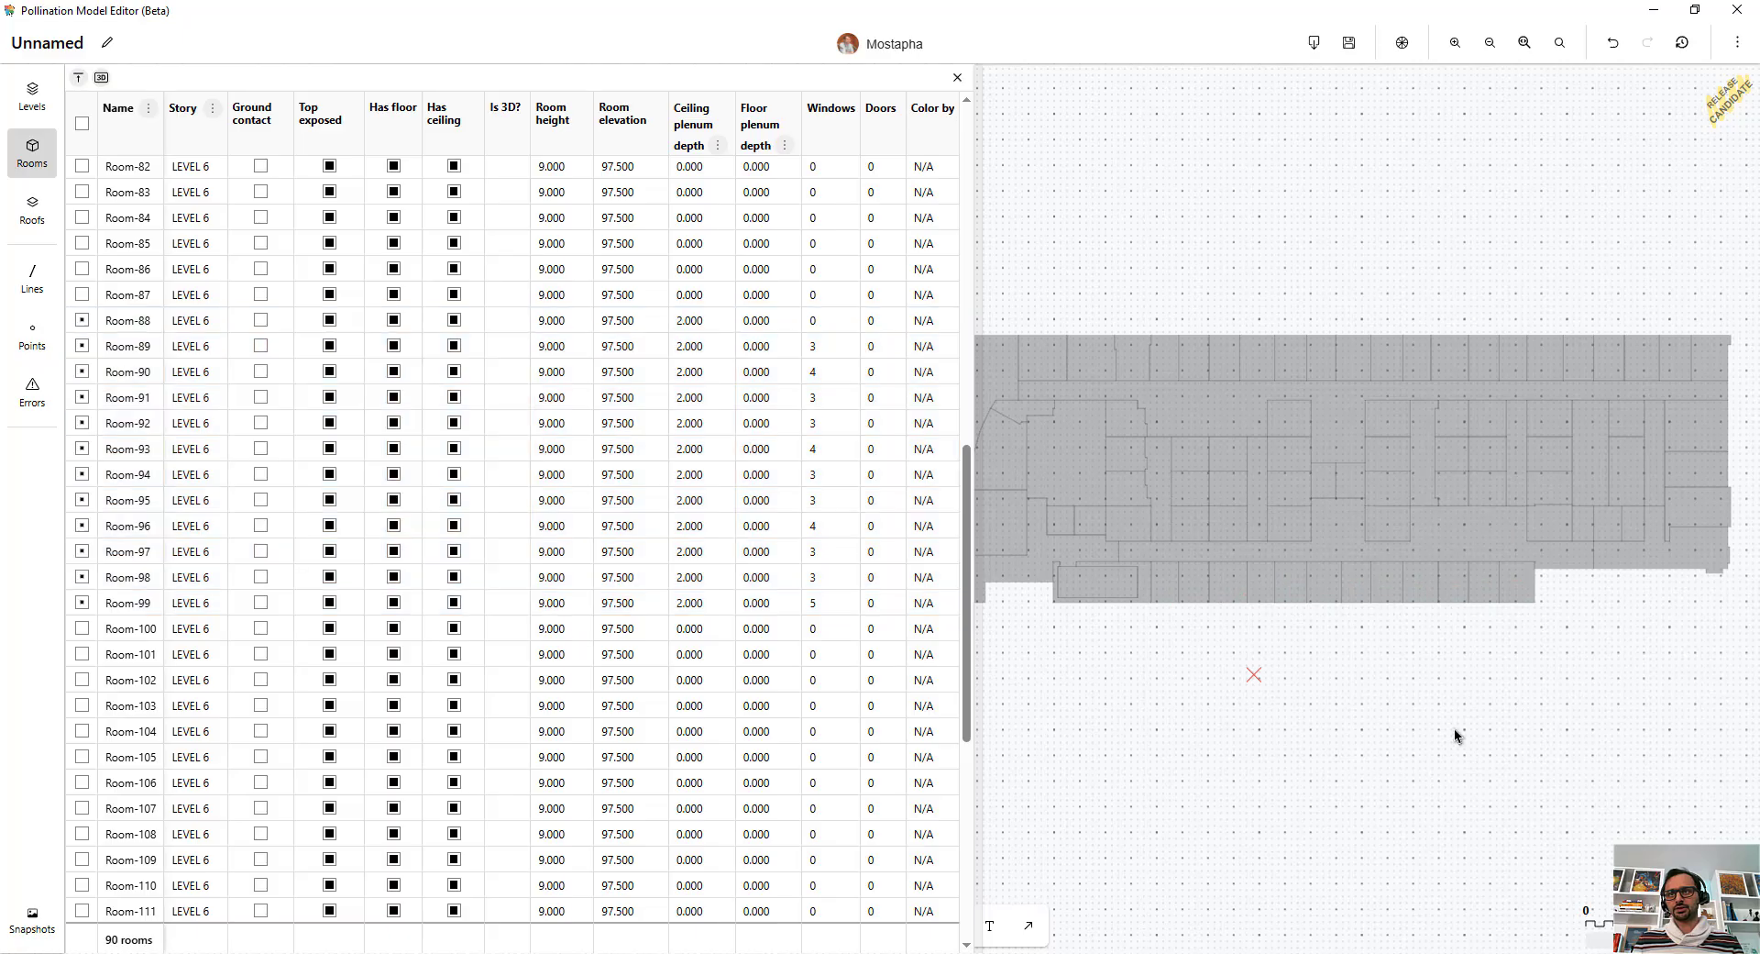
# Close the rooms table and clear the room selection in the full floor plan.
pyautogui.click(1509, 582)
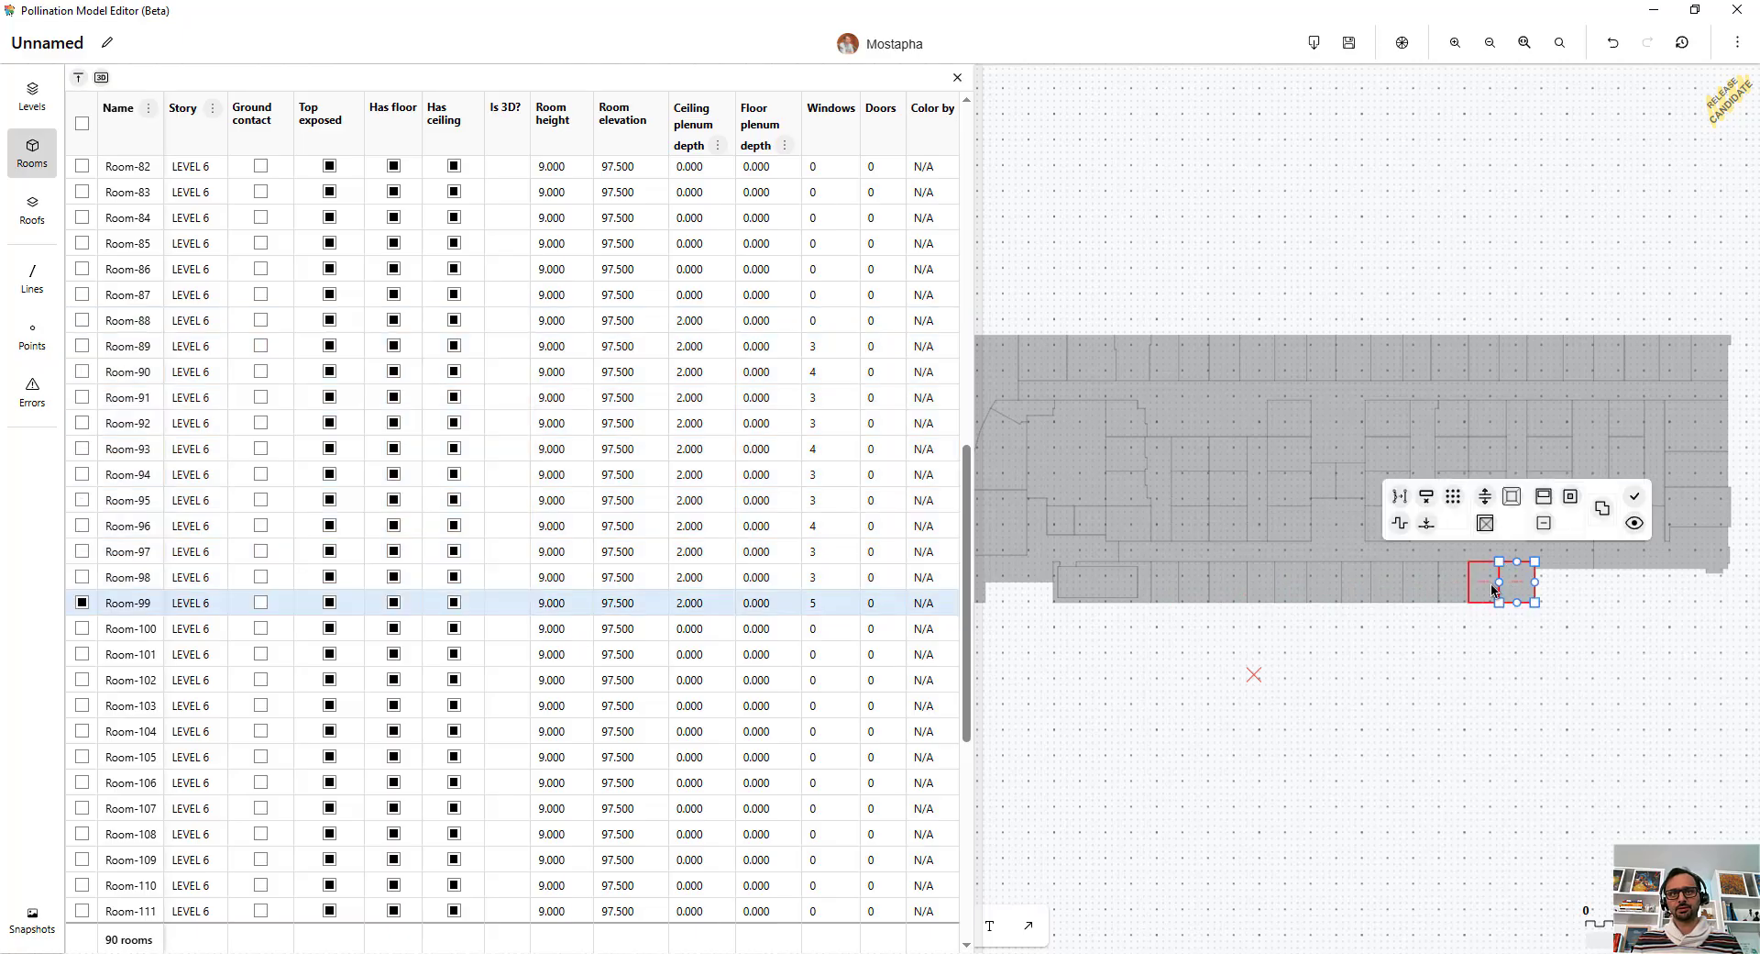
pyautogui.click(958, 80)
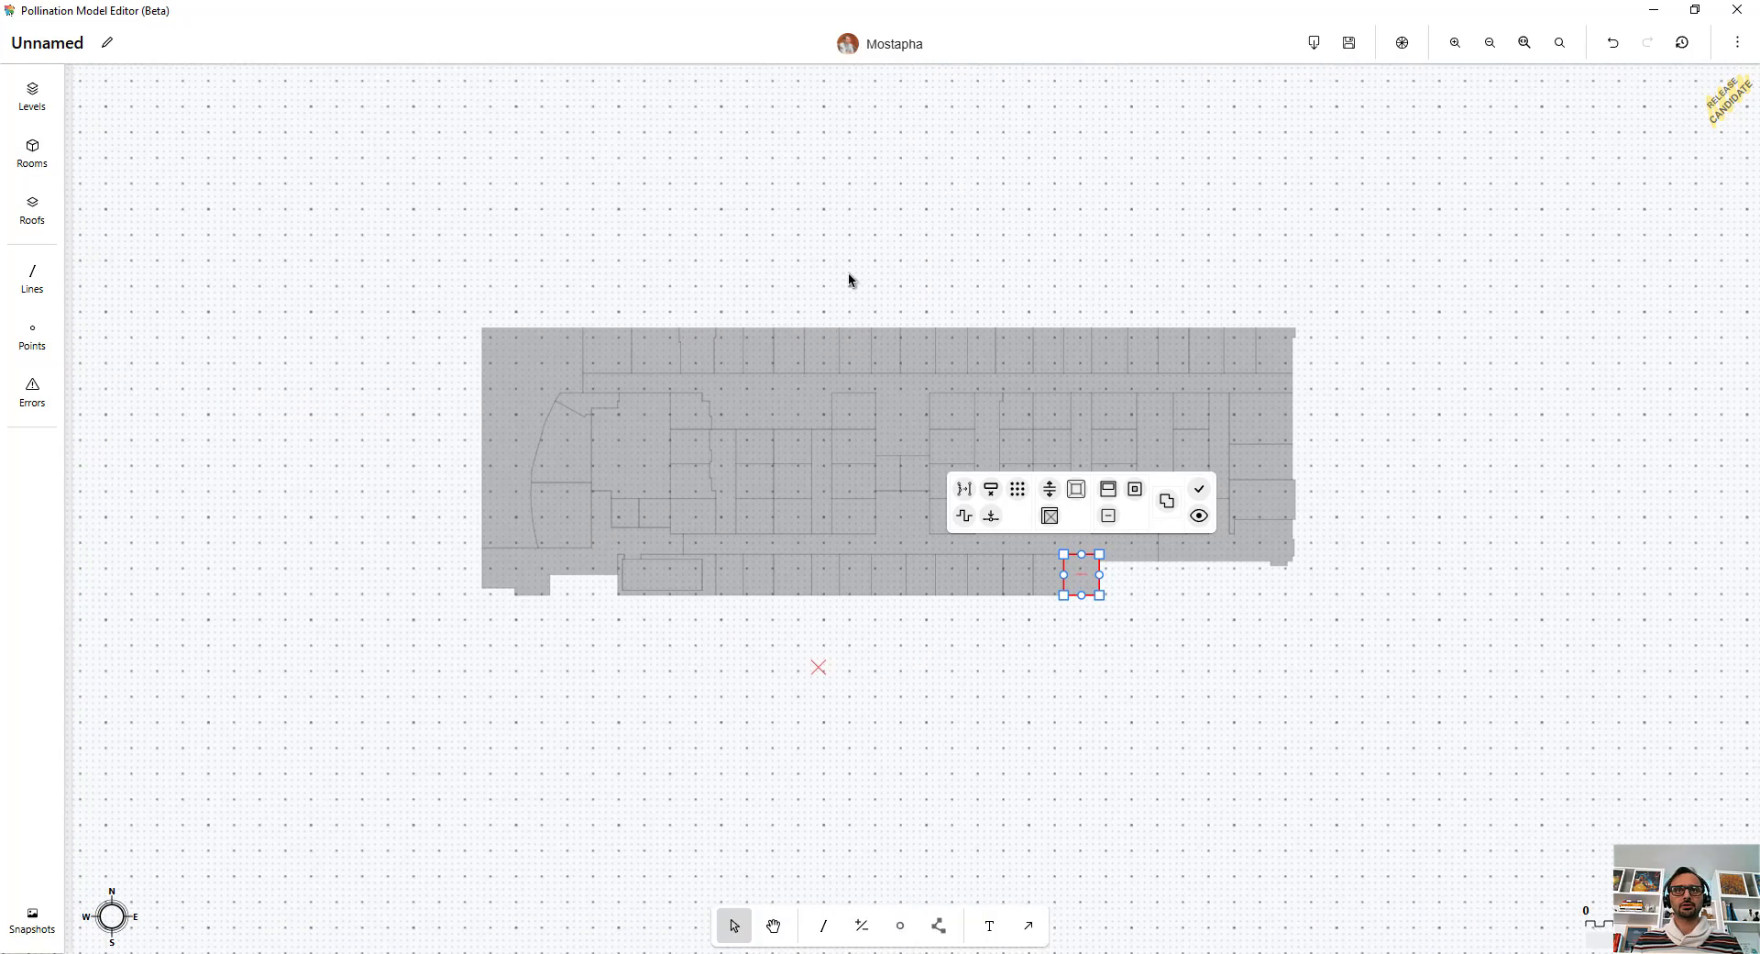
pyautogui.click(855, 288)
pyautogui.scroll(2, 854, 288)
pyautogui.moveTo(856, 287); pyautogui.dragTo(875, 253, button='middle')
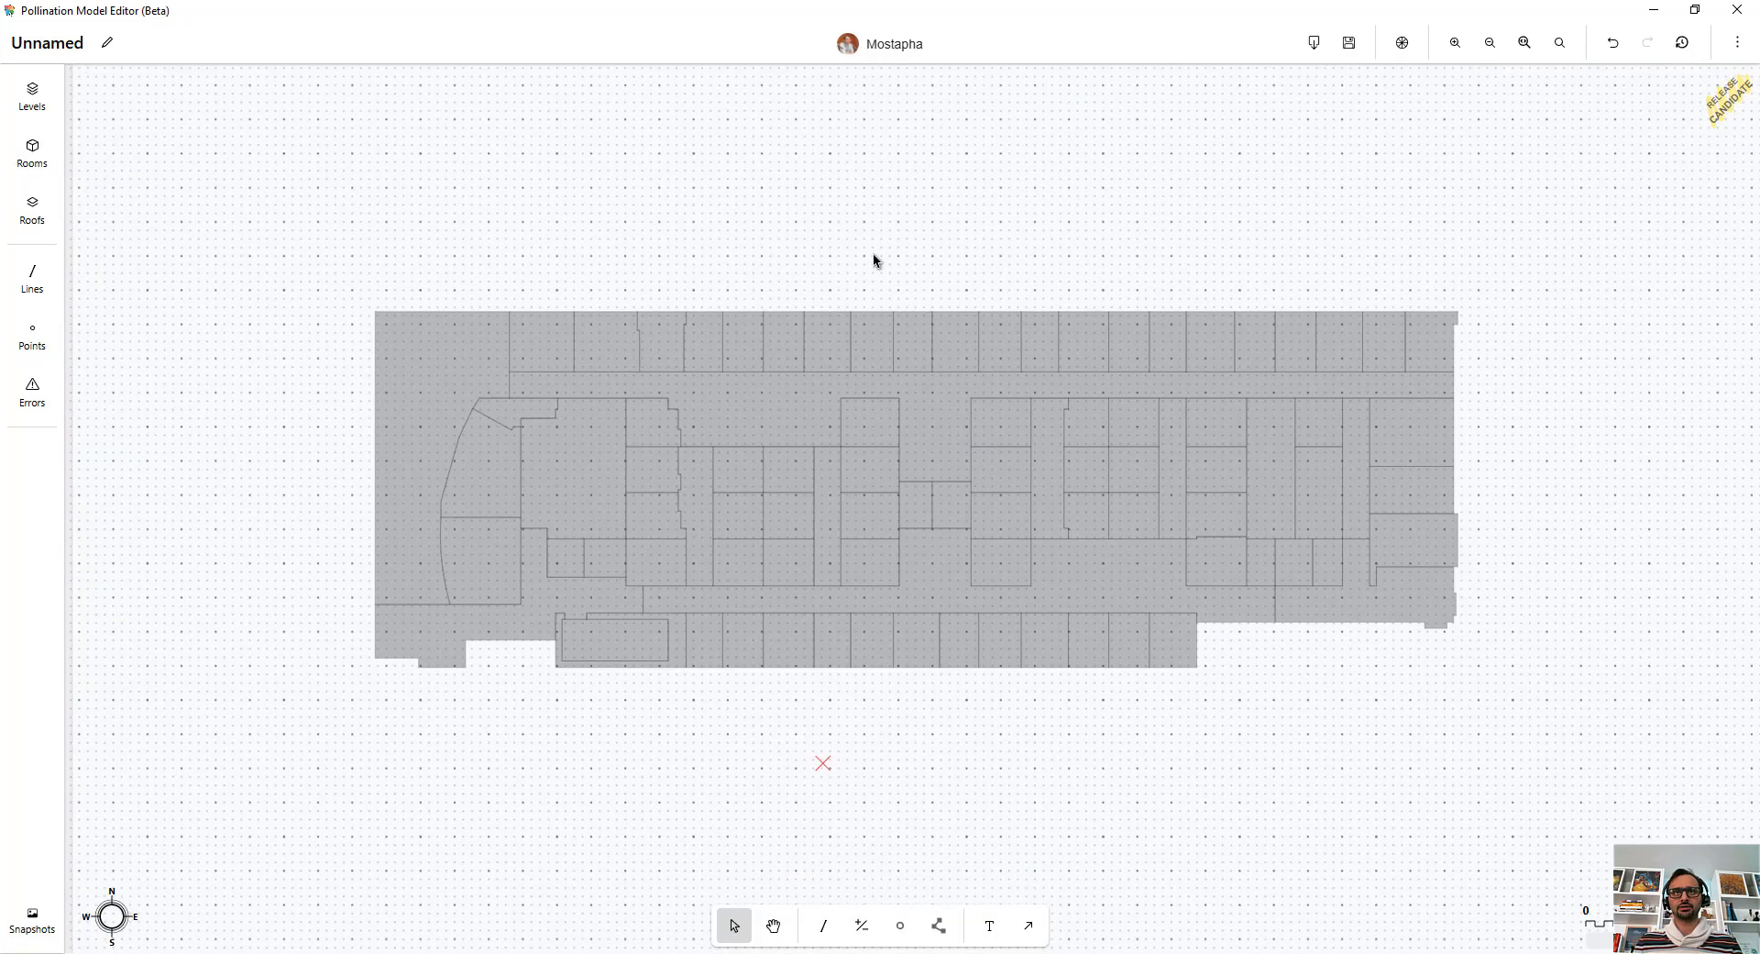
pyautogui.hotkey('ctrl', 'z')
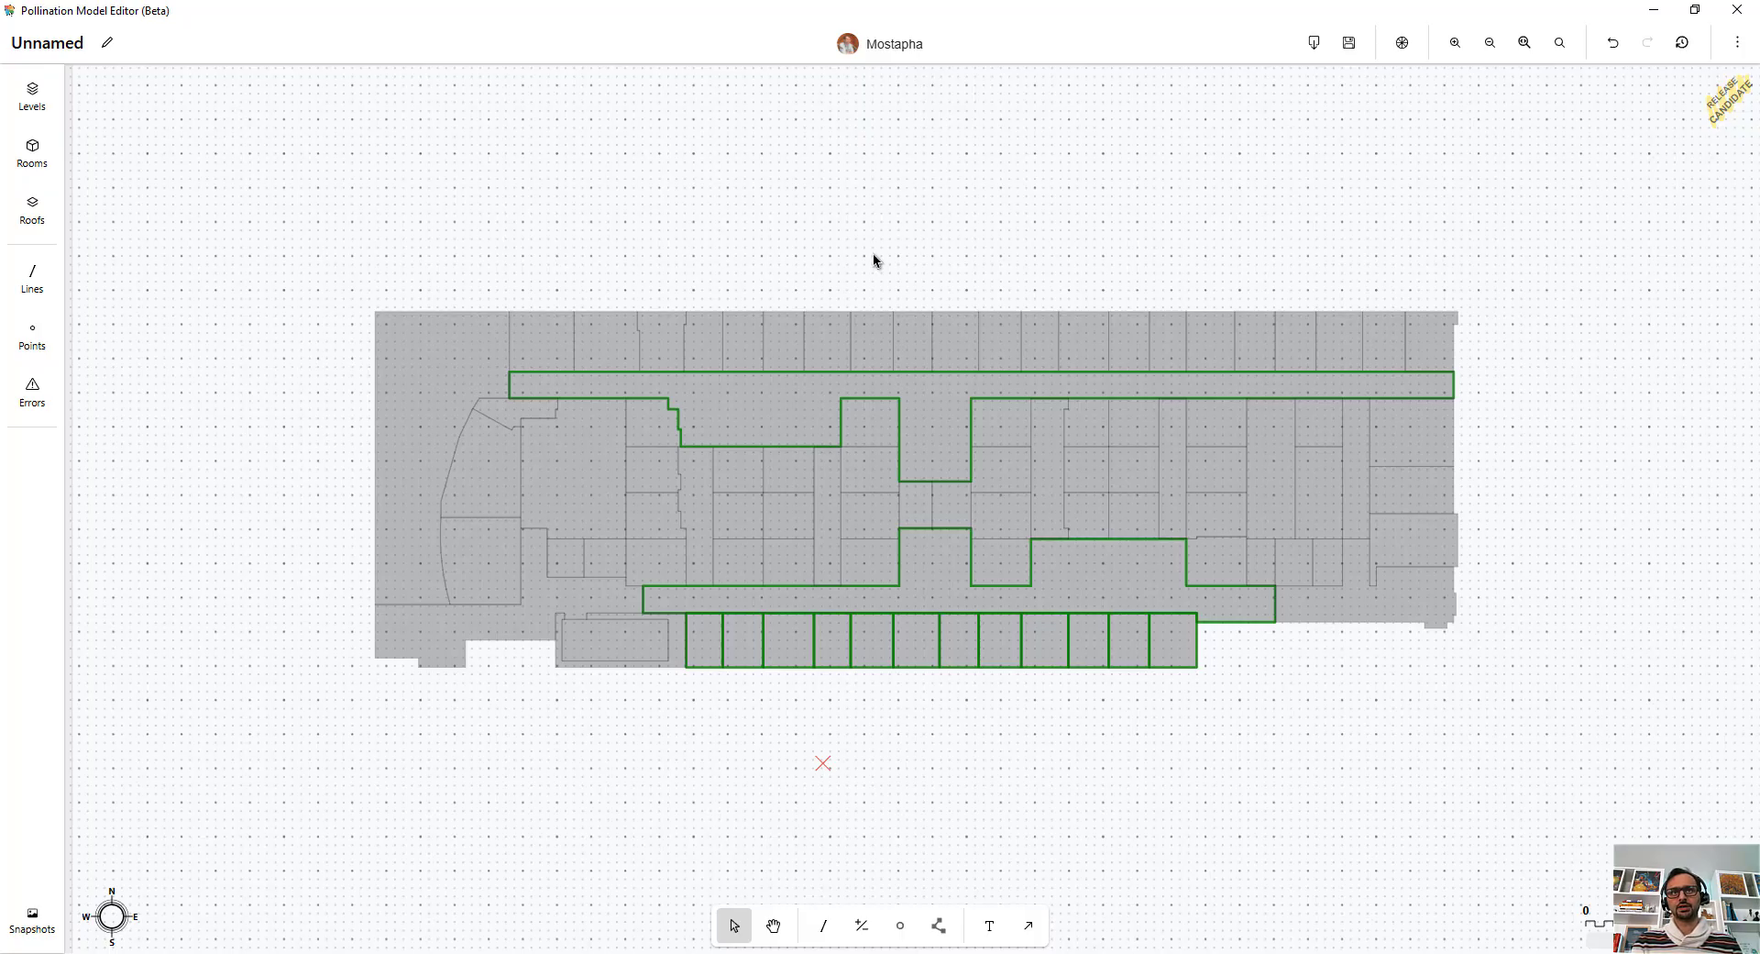
pyautogui.click(873, 254)
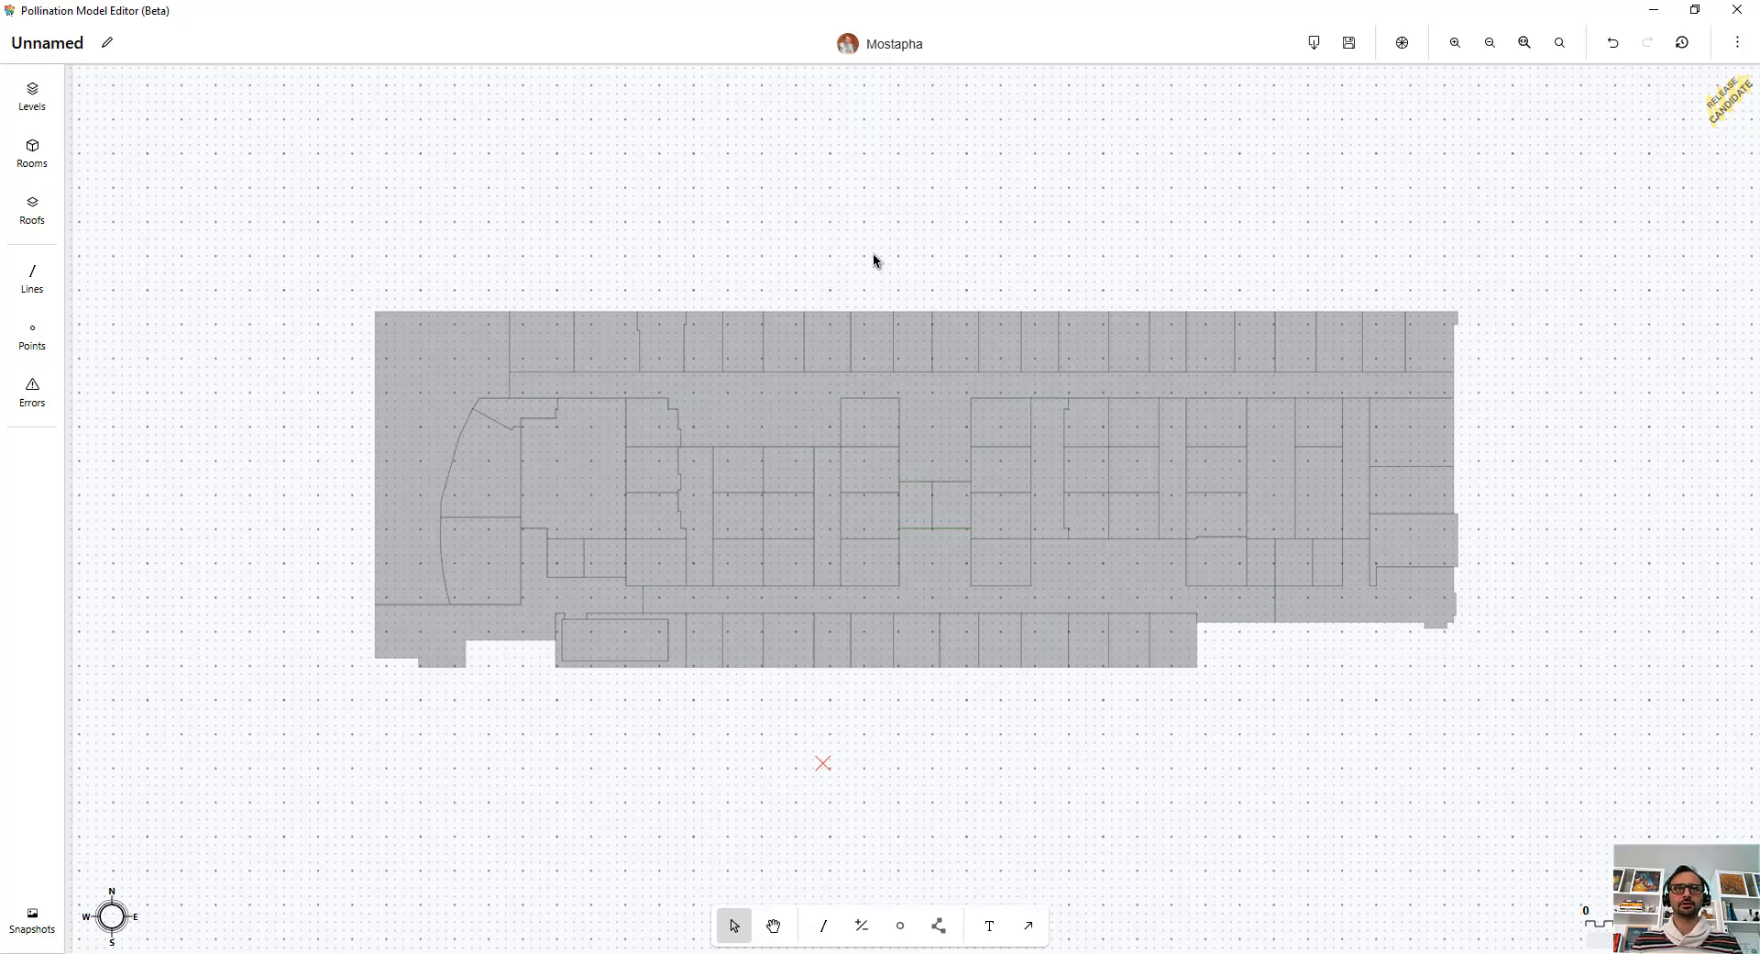
# Color the floor plan's rooms by Ceiling Plenum Depth using the autoscaled Ladybug color scheme.
pyautogui.click(1404, 44)
pyautogui.click(1420, 150)
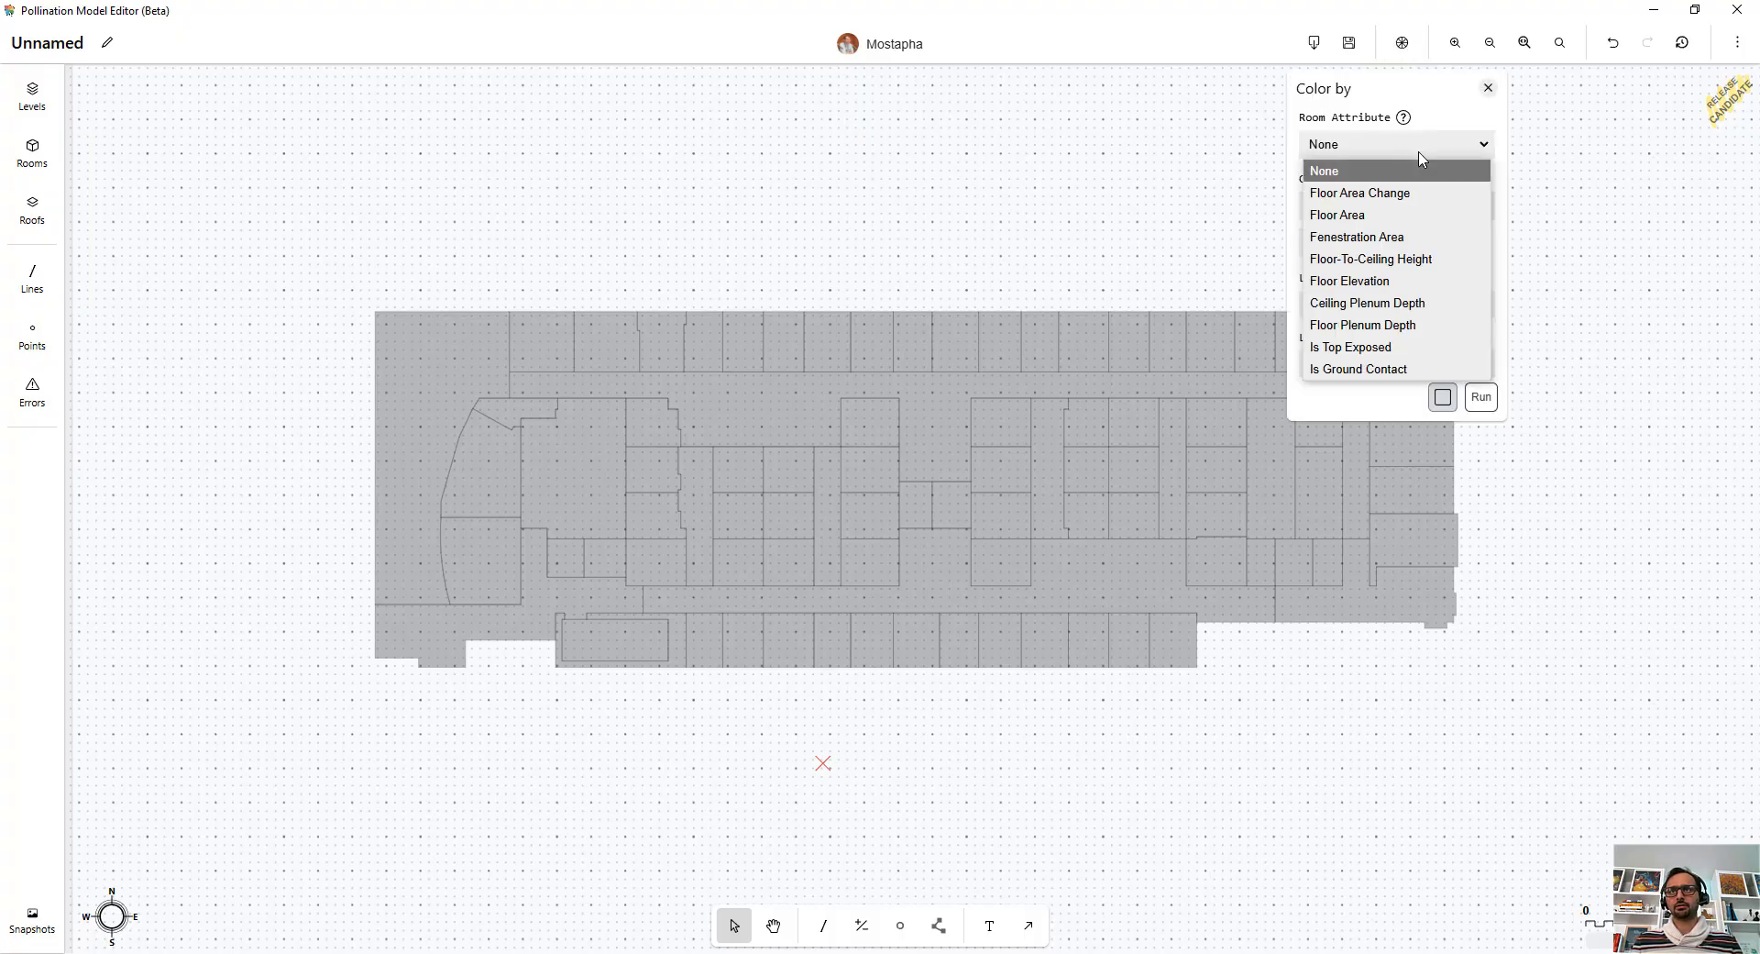
pyautogui.click(1401, 305)
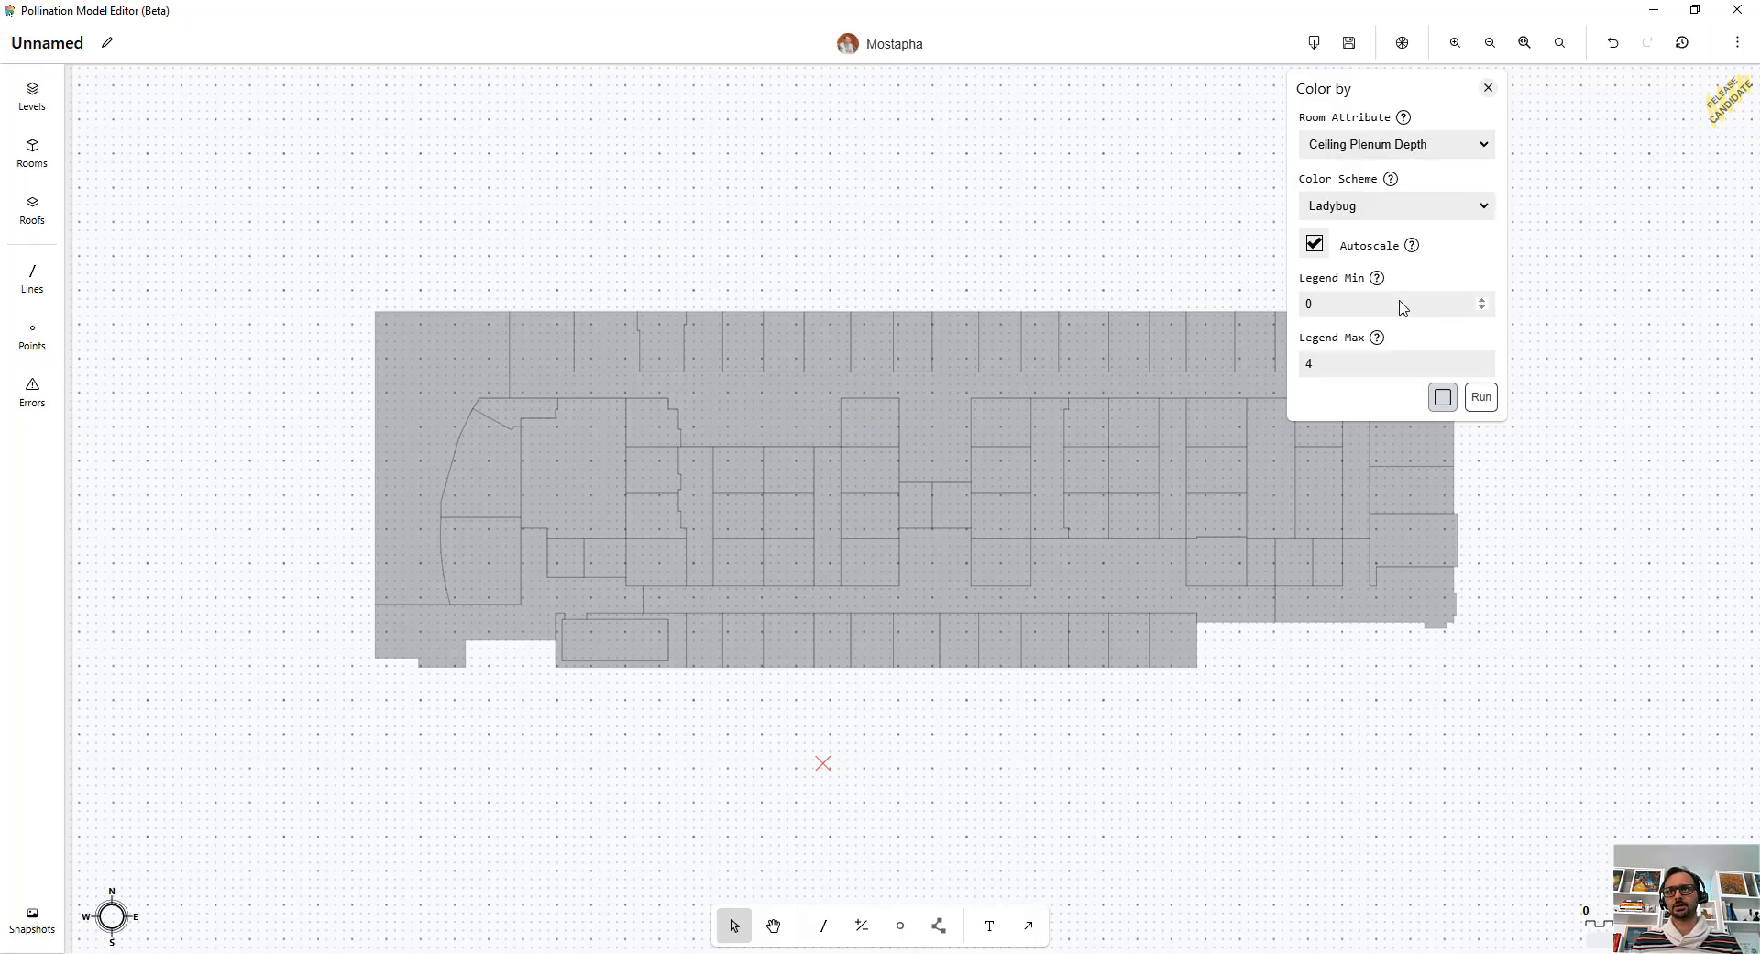
pyautogui.click(1480, 397)
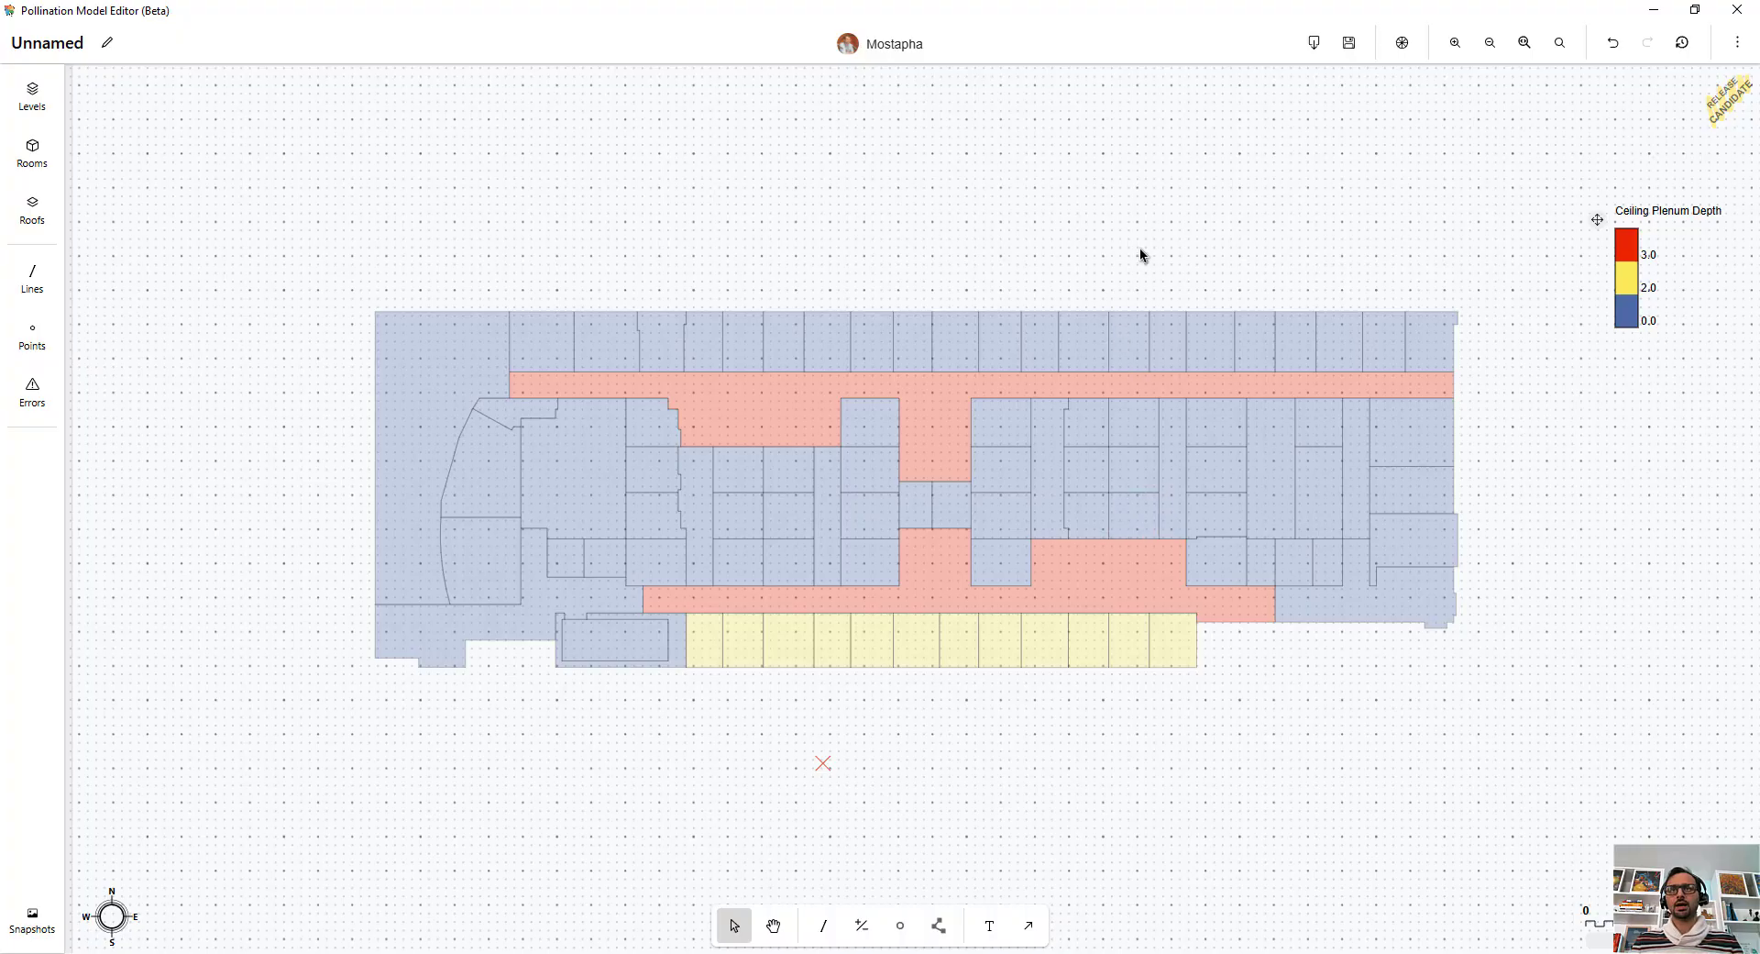
pyautogui.moveTo(1152, 222); pyautogui.dragTo(1141, 217, button='middle')
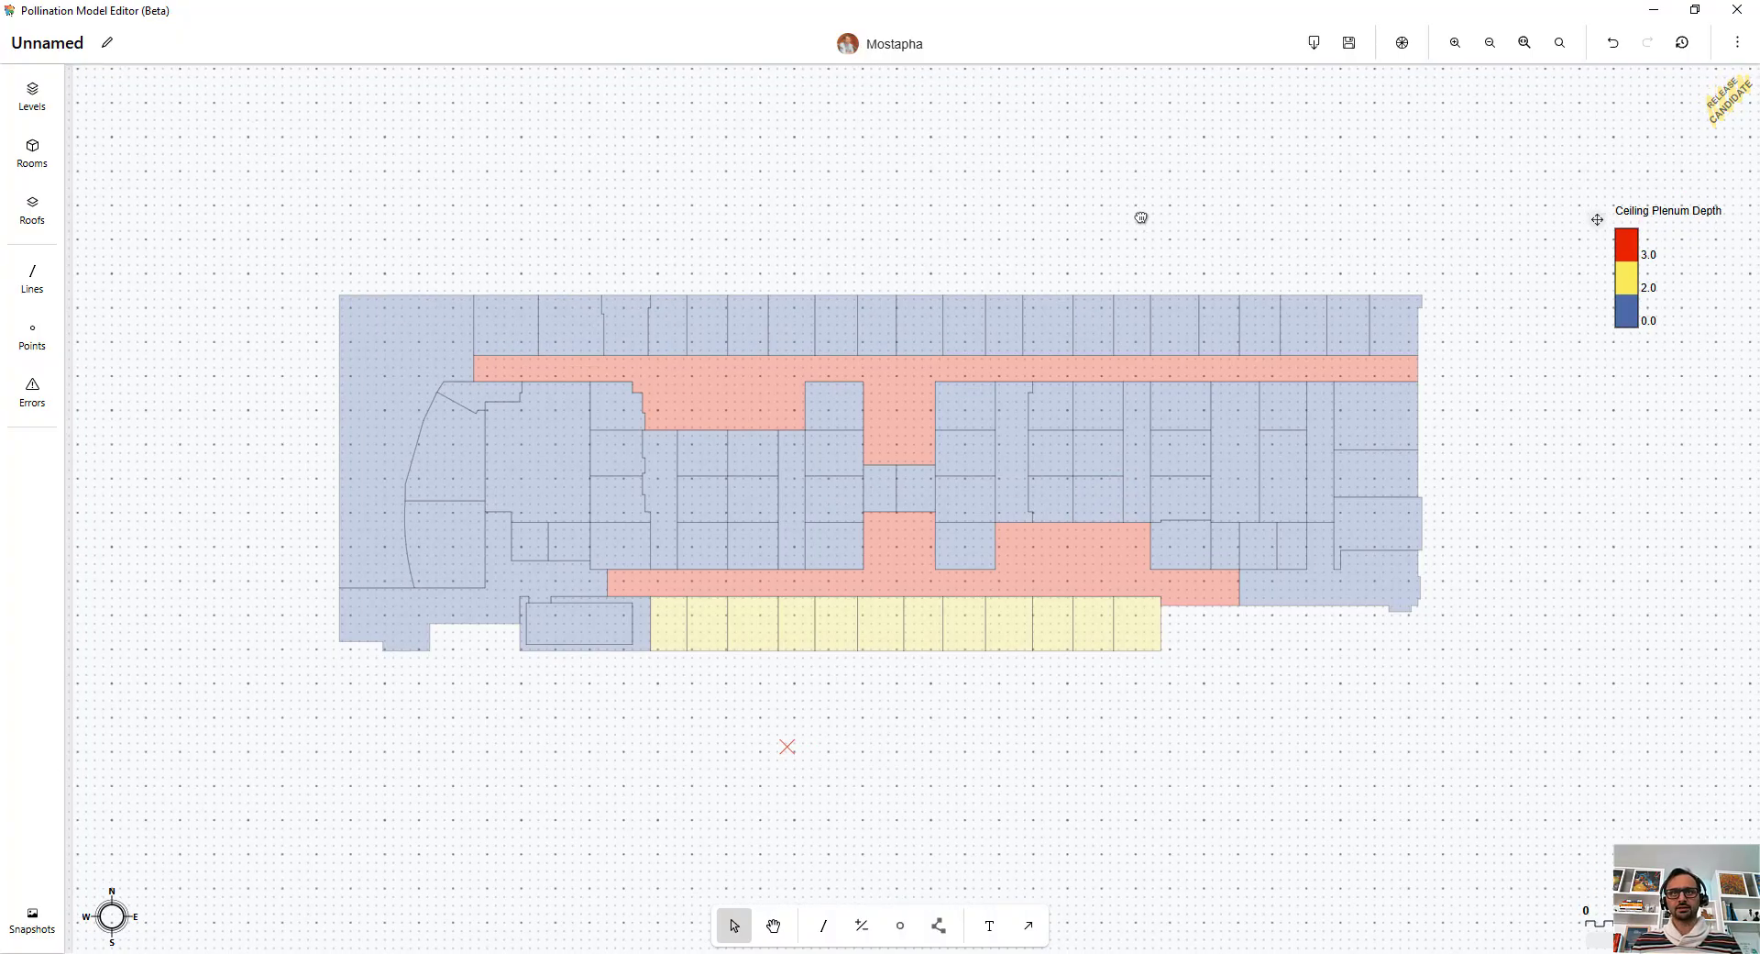
# Preview all rooms in 3D colored by face type without excluding plenums, and inspect the facade at the building's corners.
pyautogui.hotkey('ctrl', 'a')
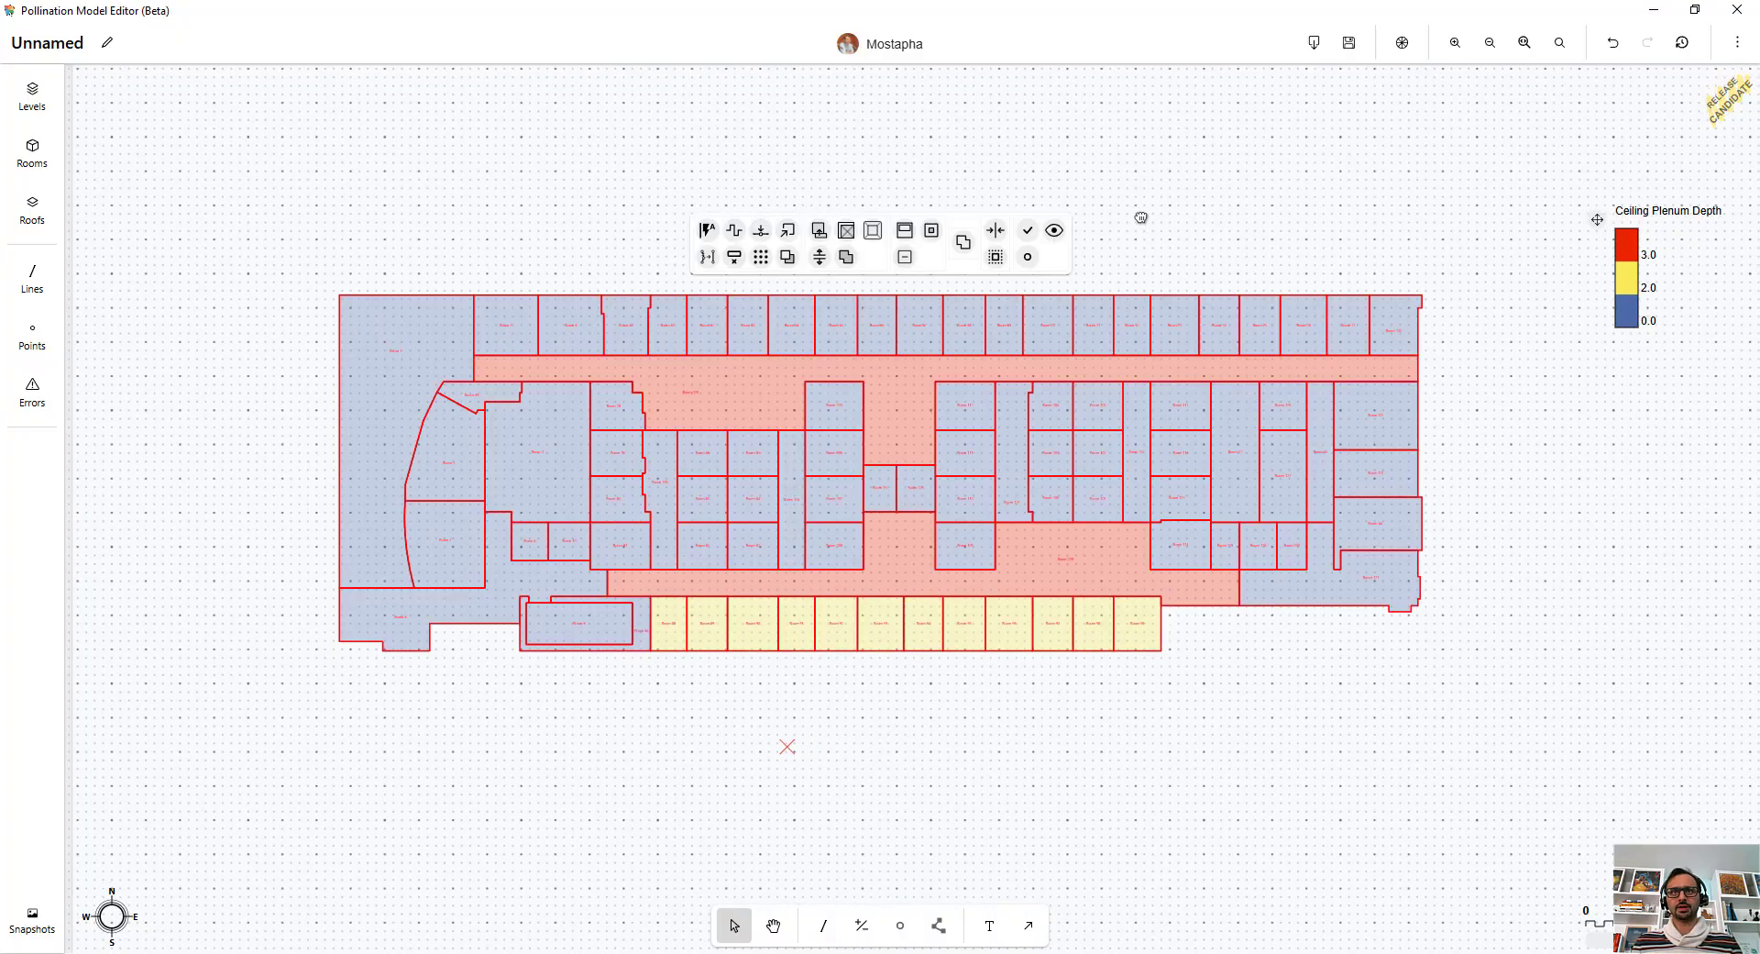
pyautogui.click(1053, 231)
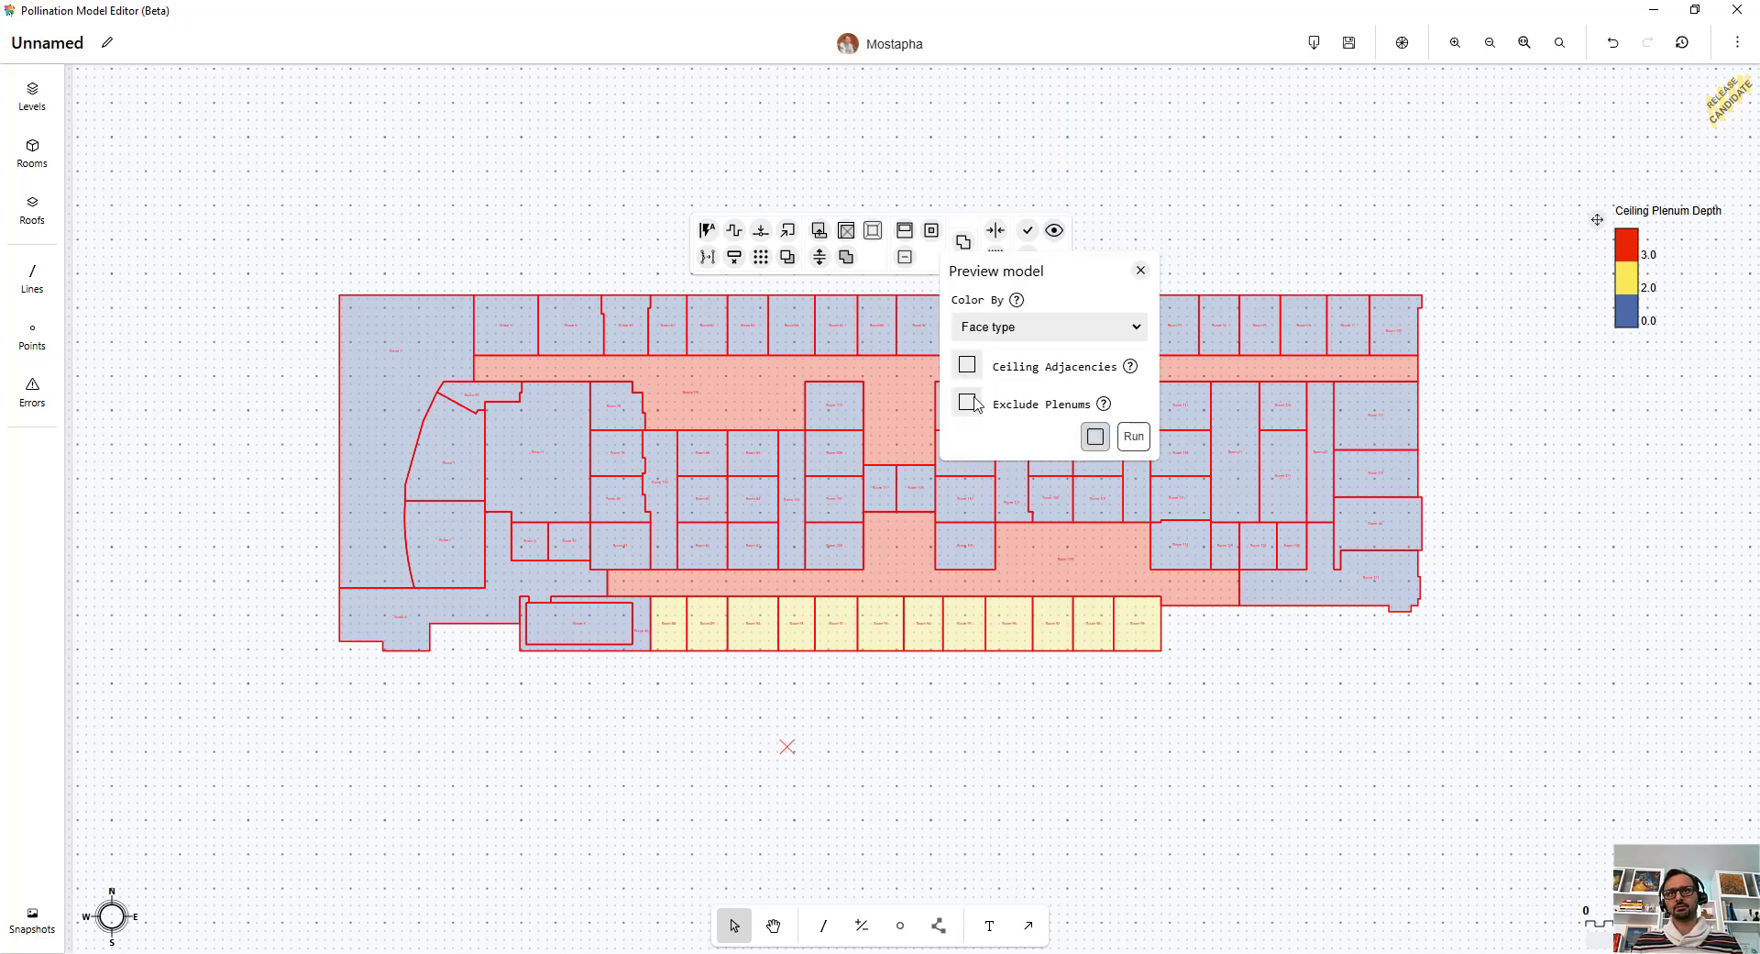
pyautogui.click(1134, 436)
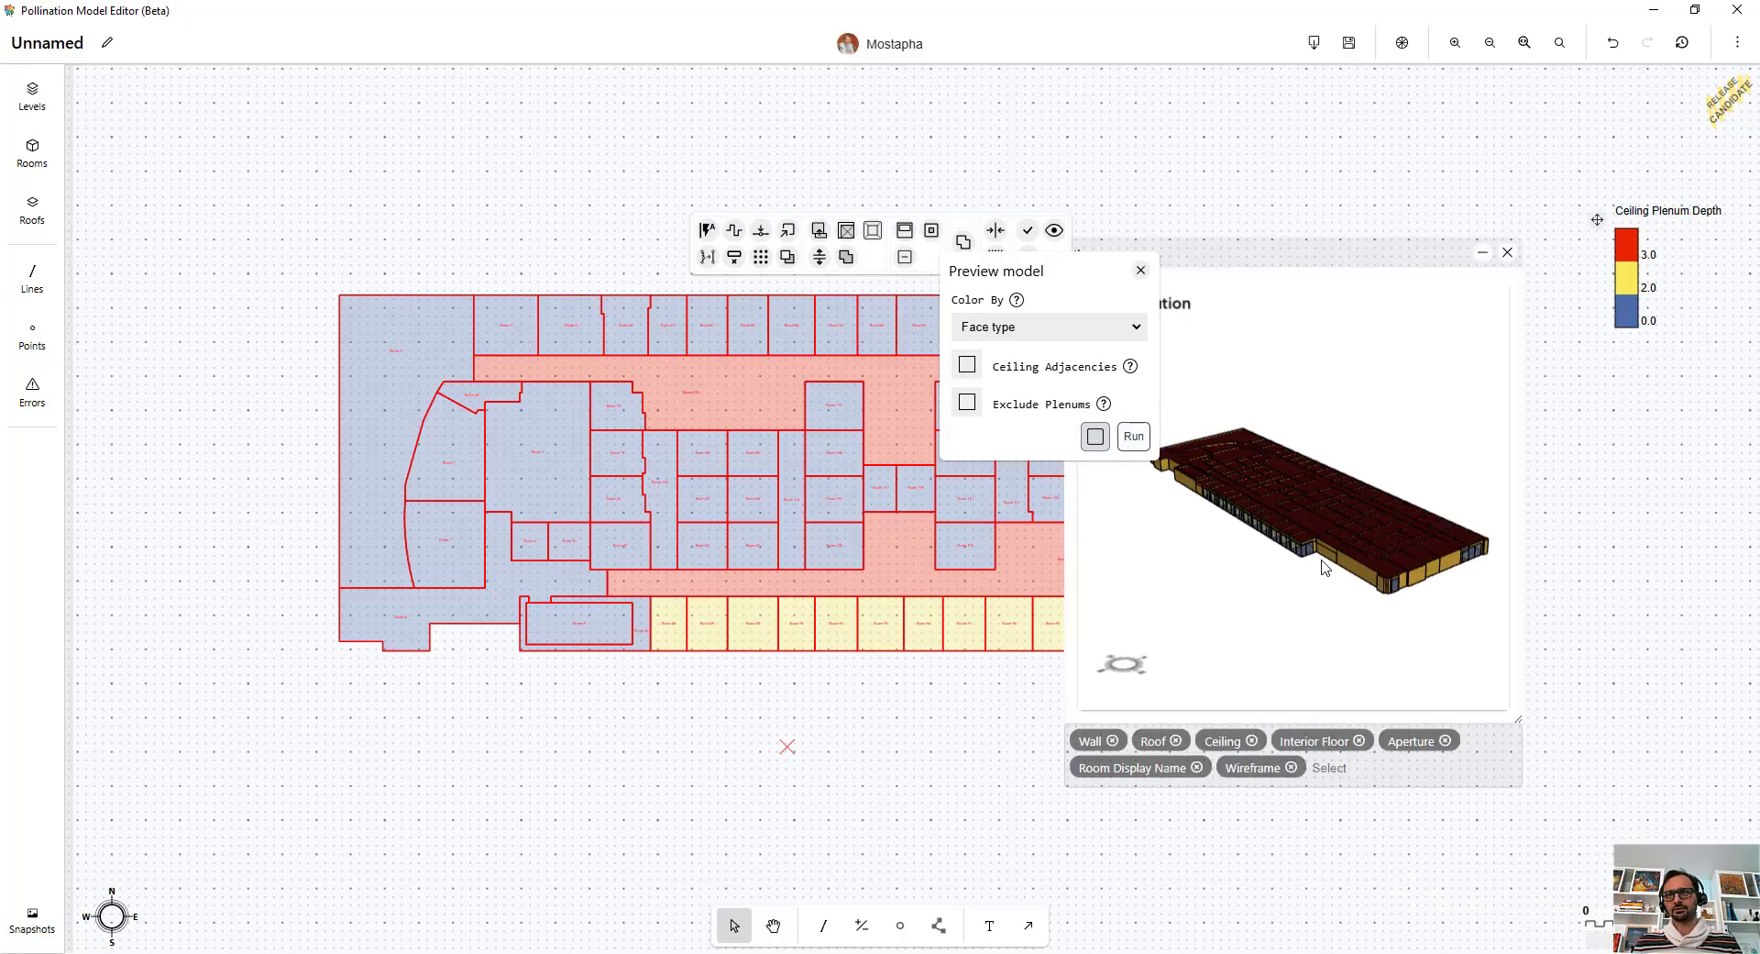
pyautogui.scroll(10, 1321, 564)
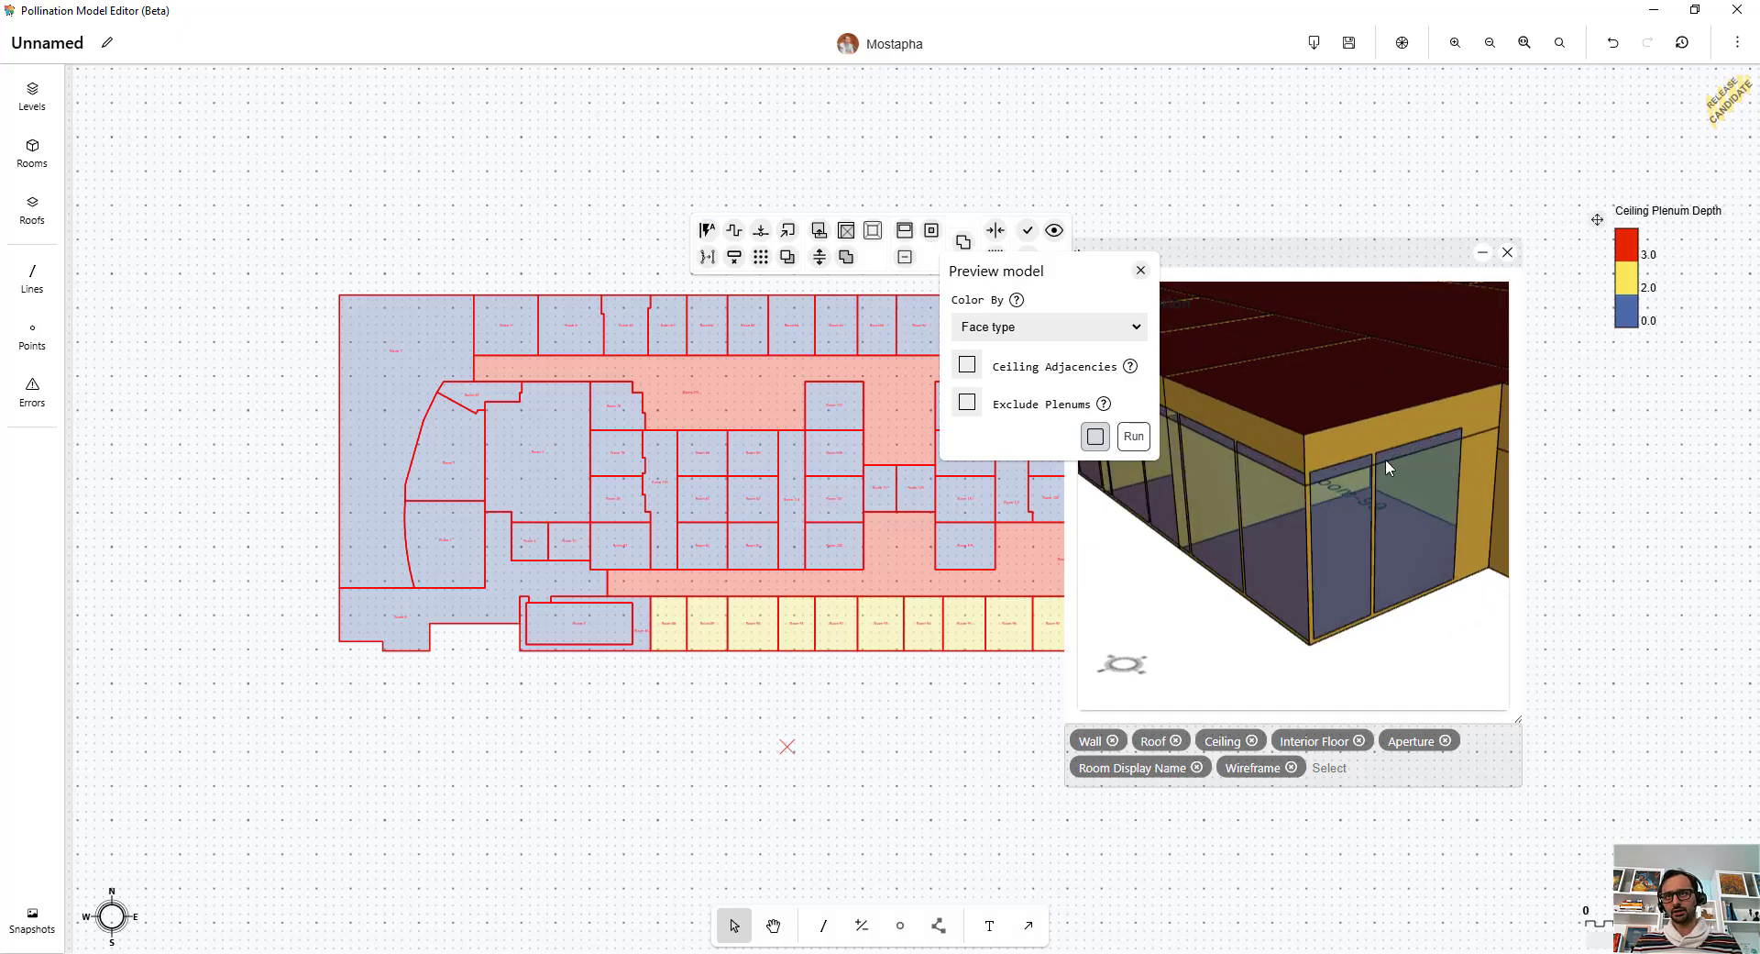
pyautogui.scroll(-10, 1431, 448)
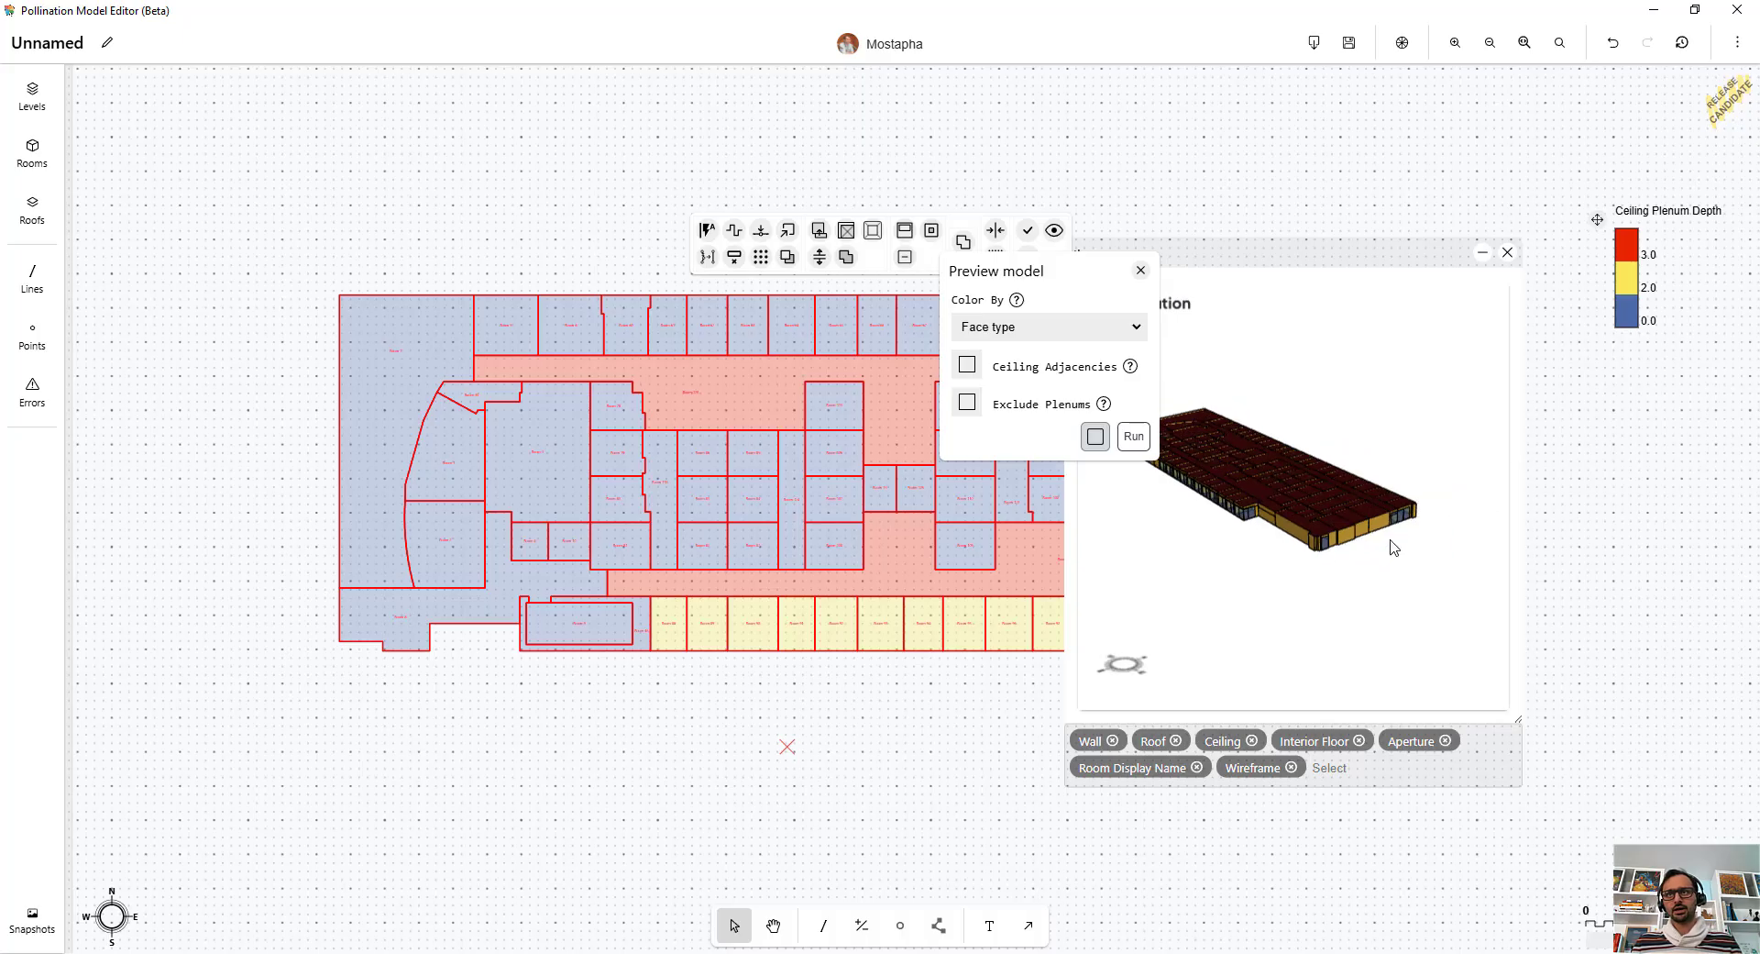
pyautogui.scroll(8, 1409, 527)
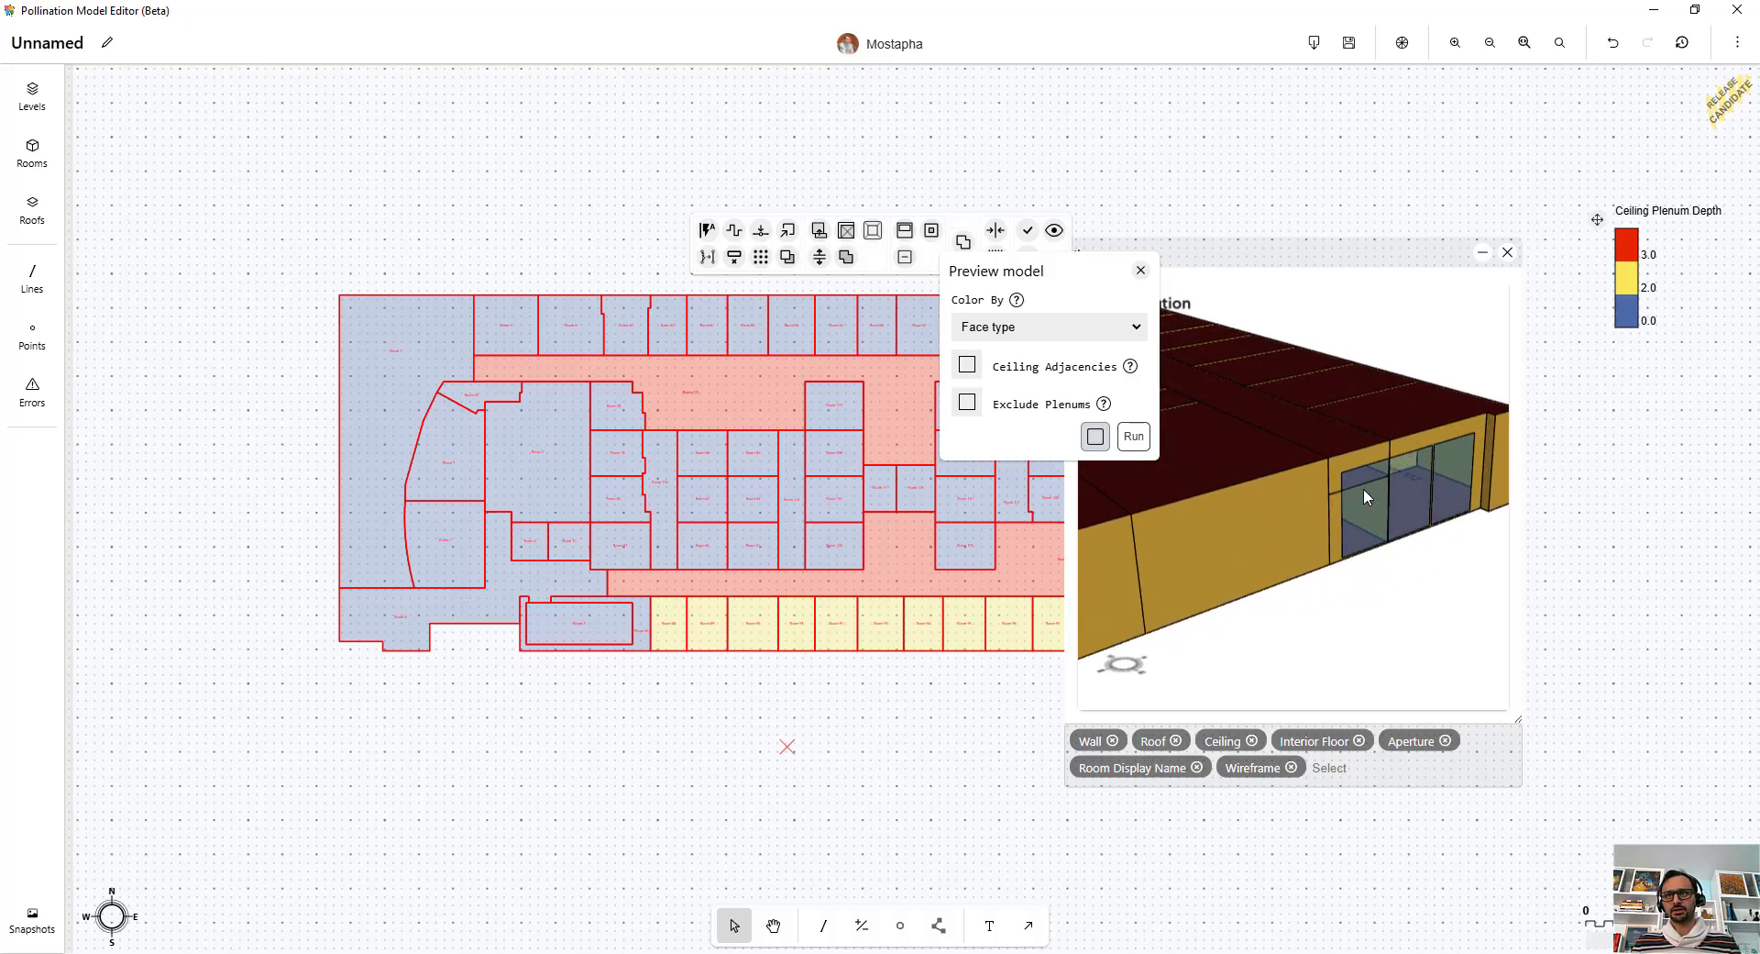
pyautogui.scroll(-10, 1357, 469)
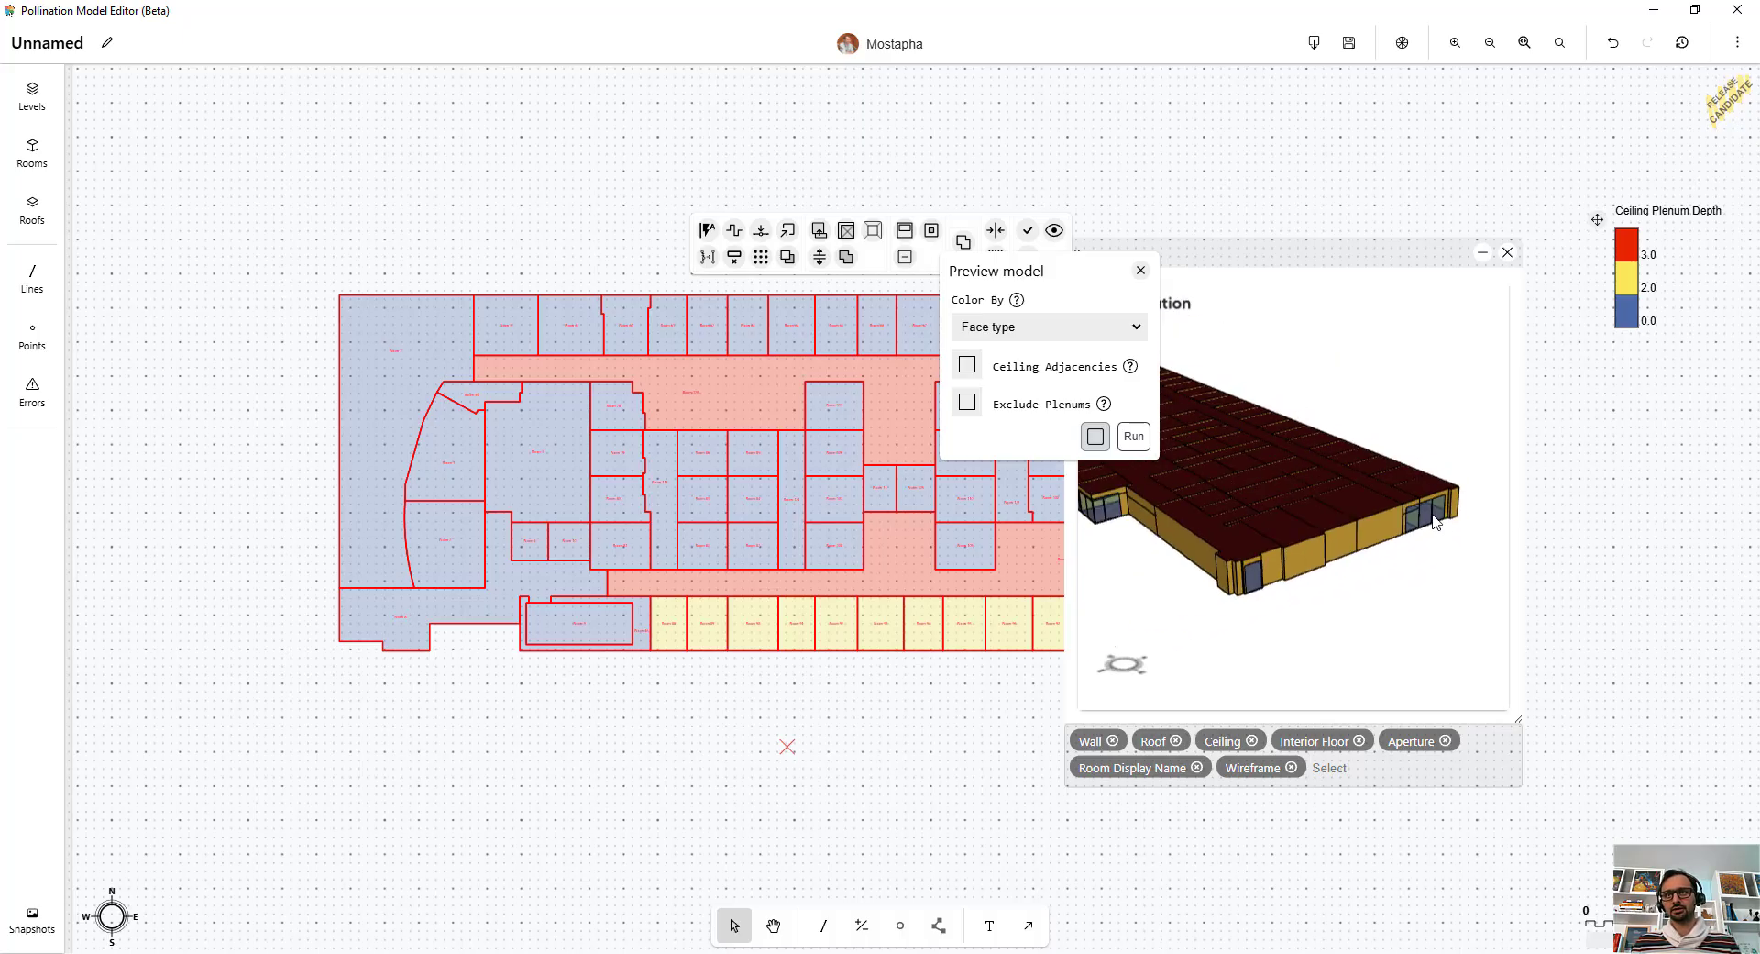
pyautogui.click(1506, 254)
pyautogui.click(1140, 270)
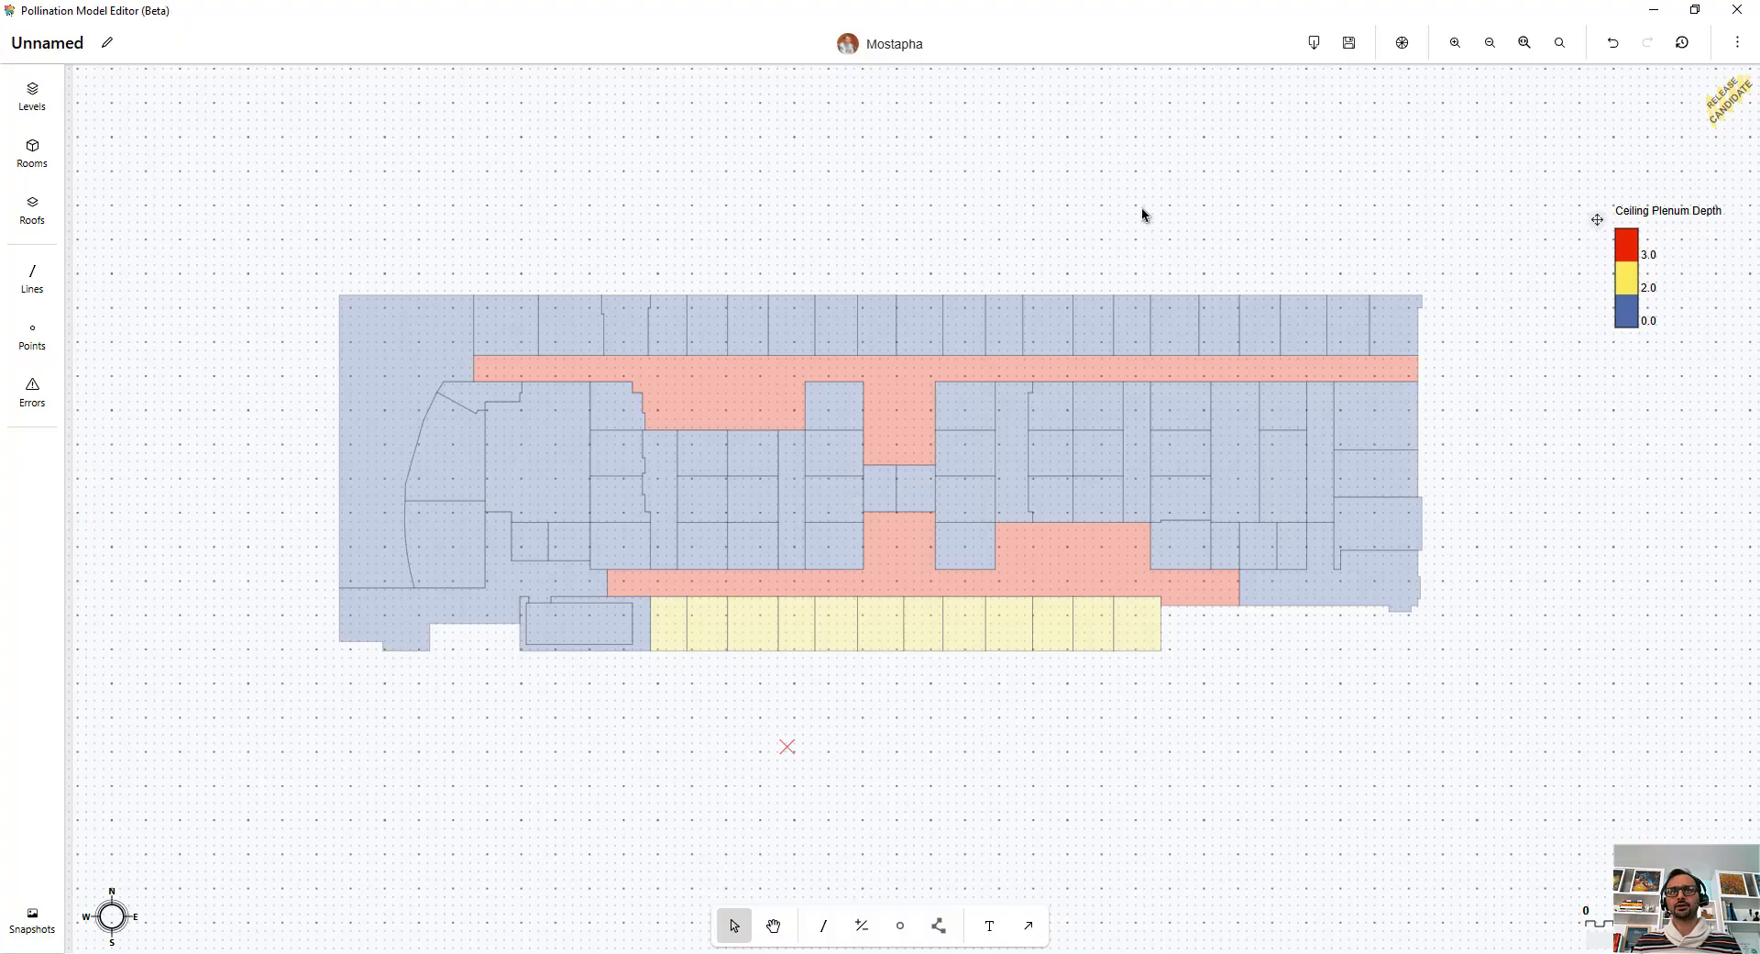
# Export the model as a GEM file without excluding the plenums.
pyautogui.moveTo(1141, 207); pyautogui.dragTo(1151, 195, button='middle')
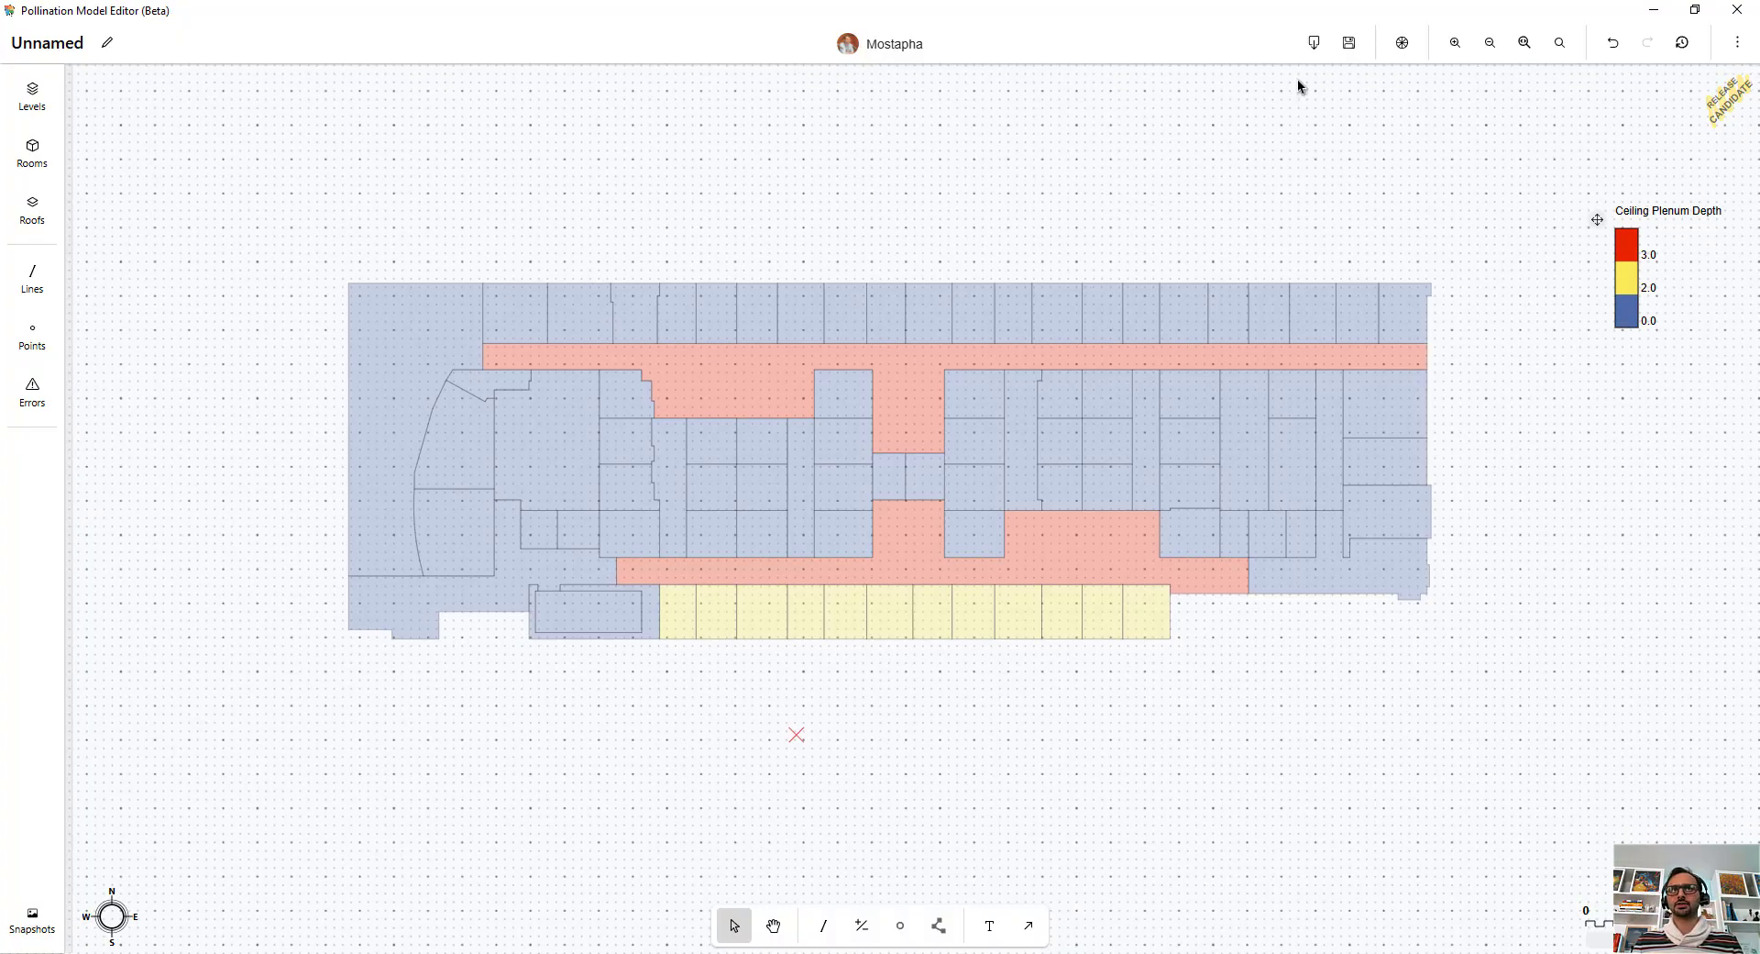
pyautogui.click(1324, 44)
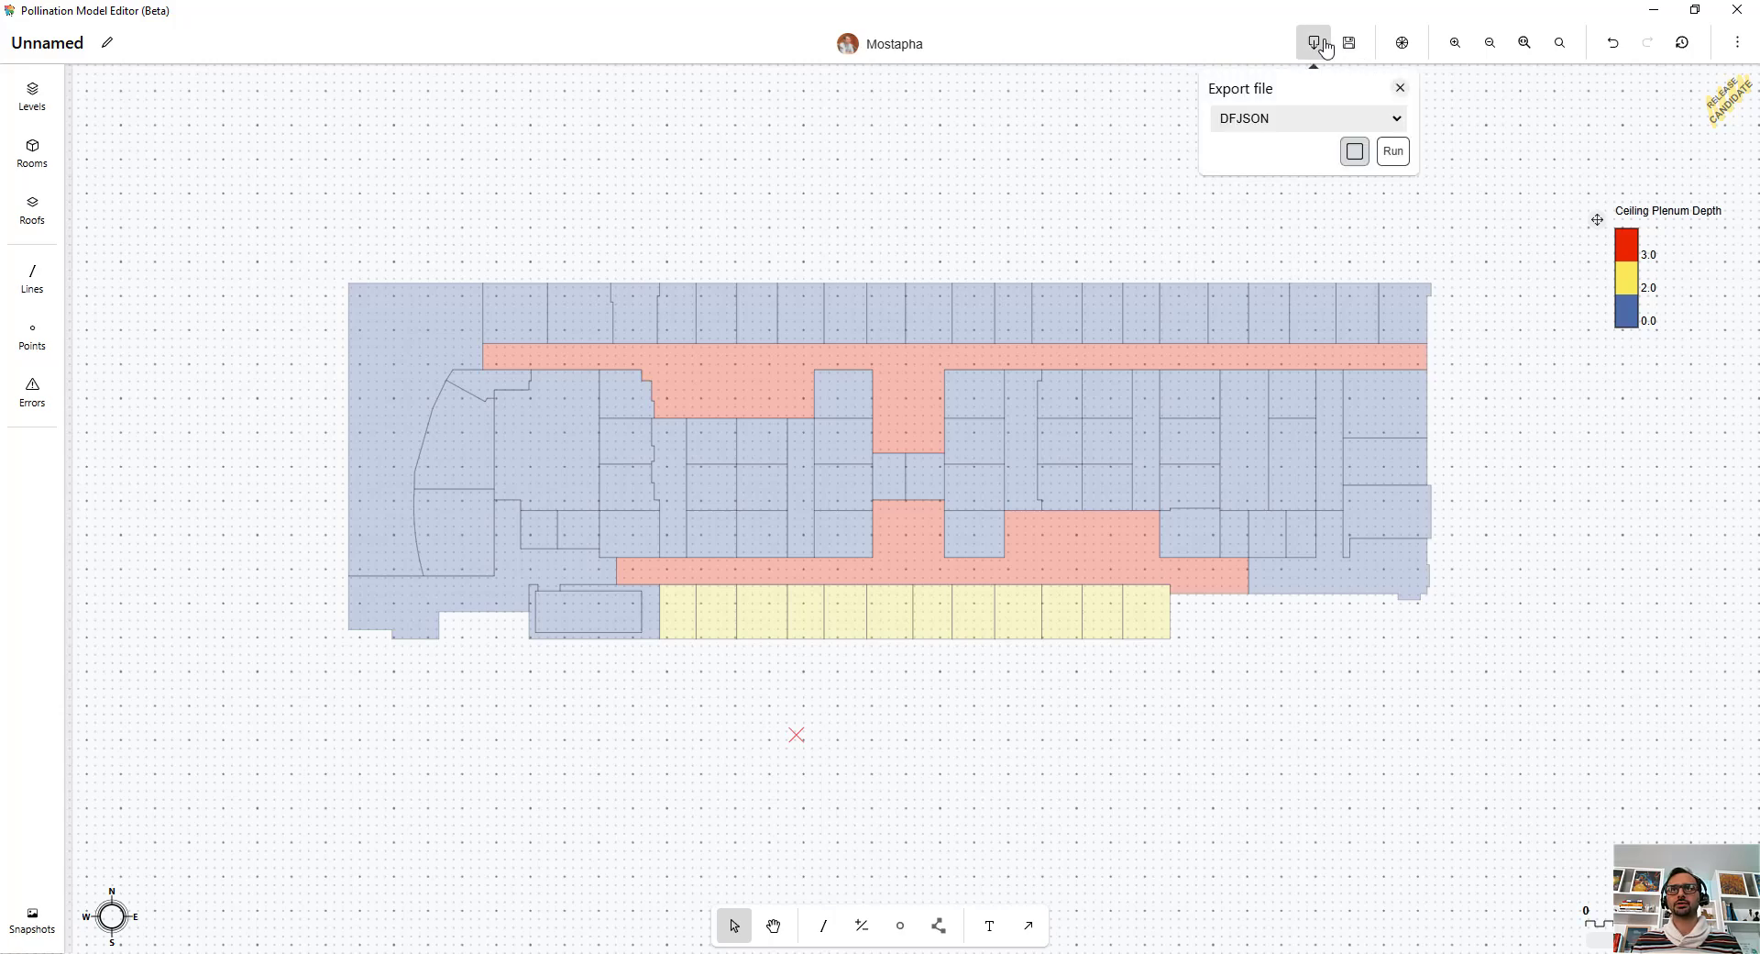
pyautogui.click(1324, 123)
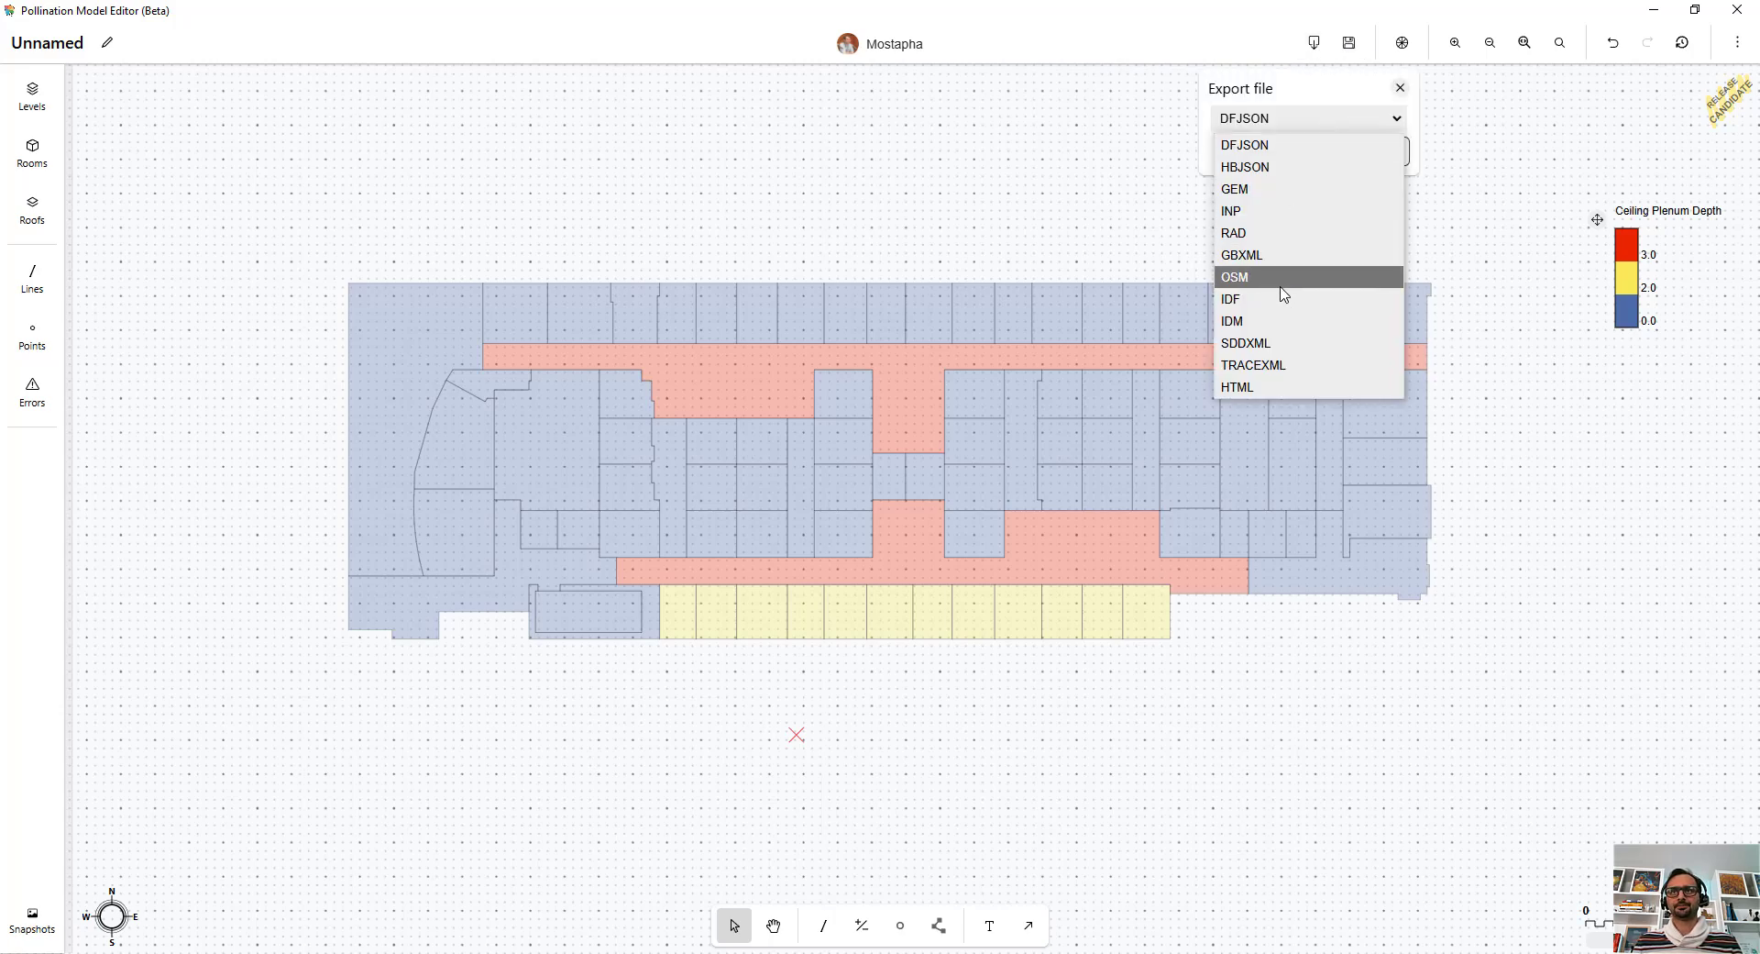
pyautogui.click(1283, 190)
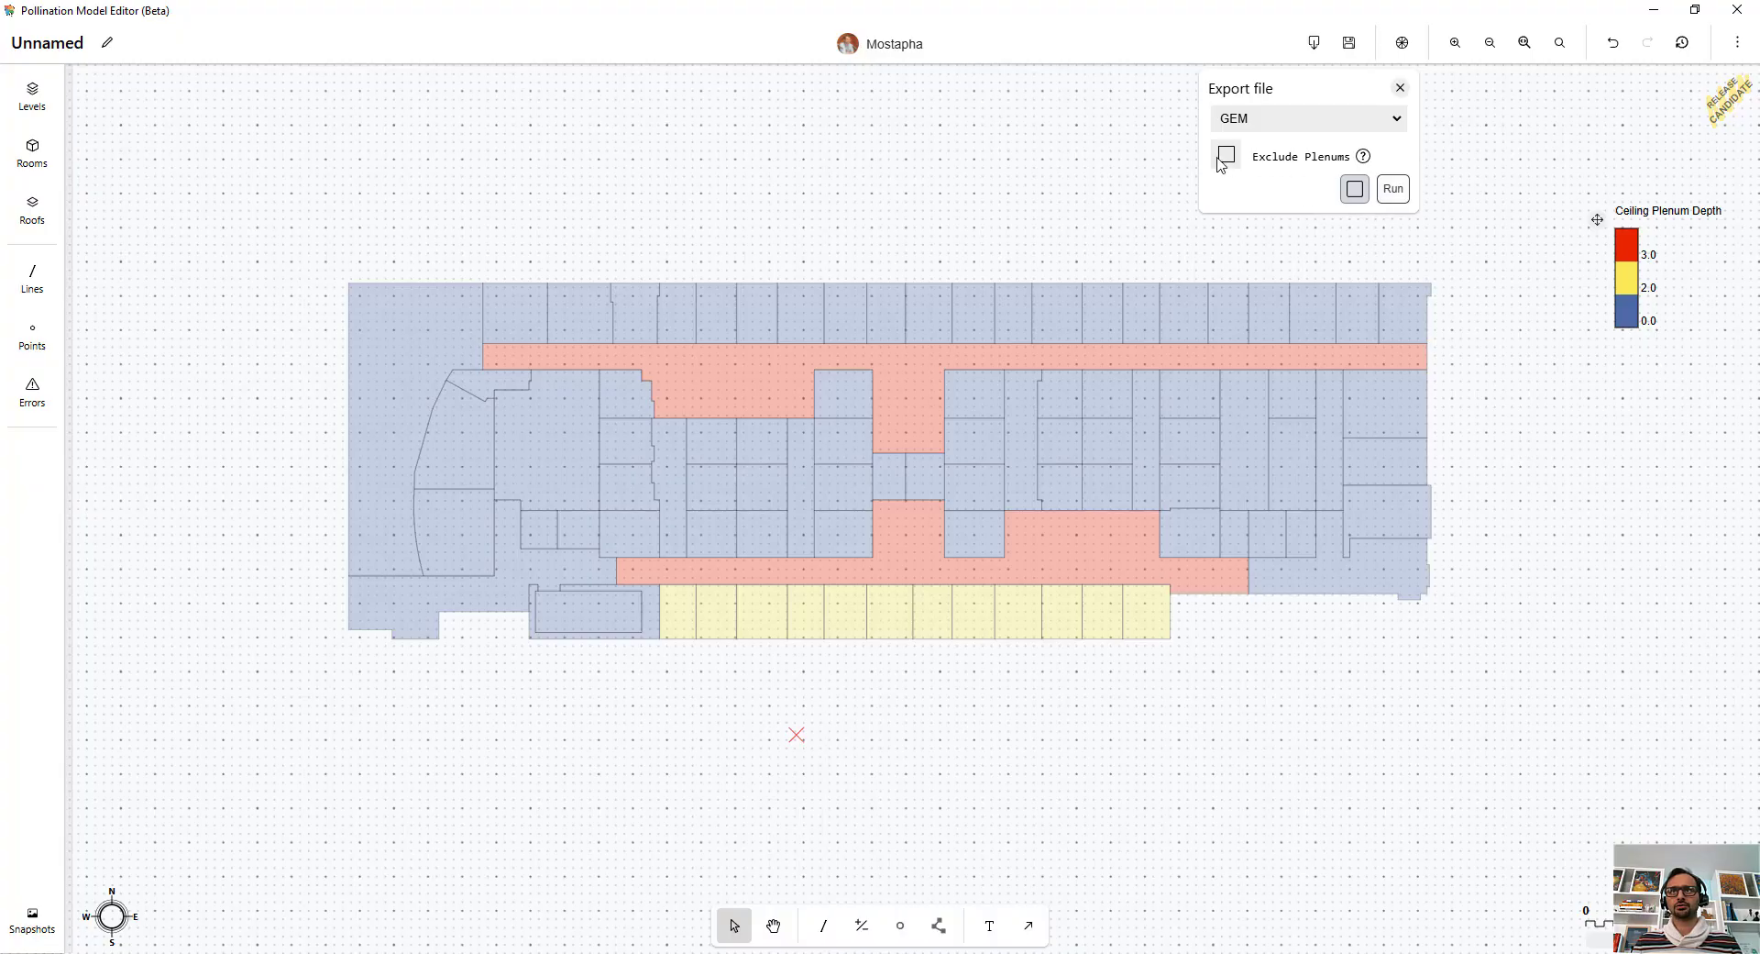
pyautogui.click(1393, 194)
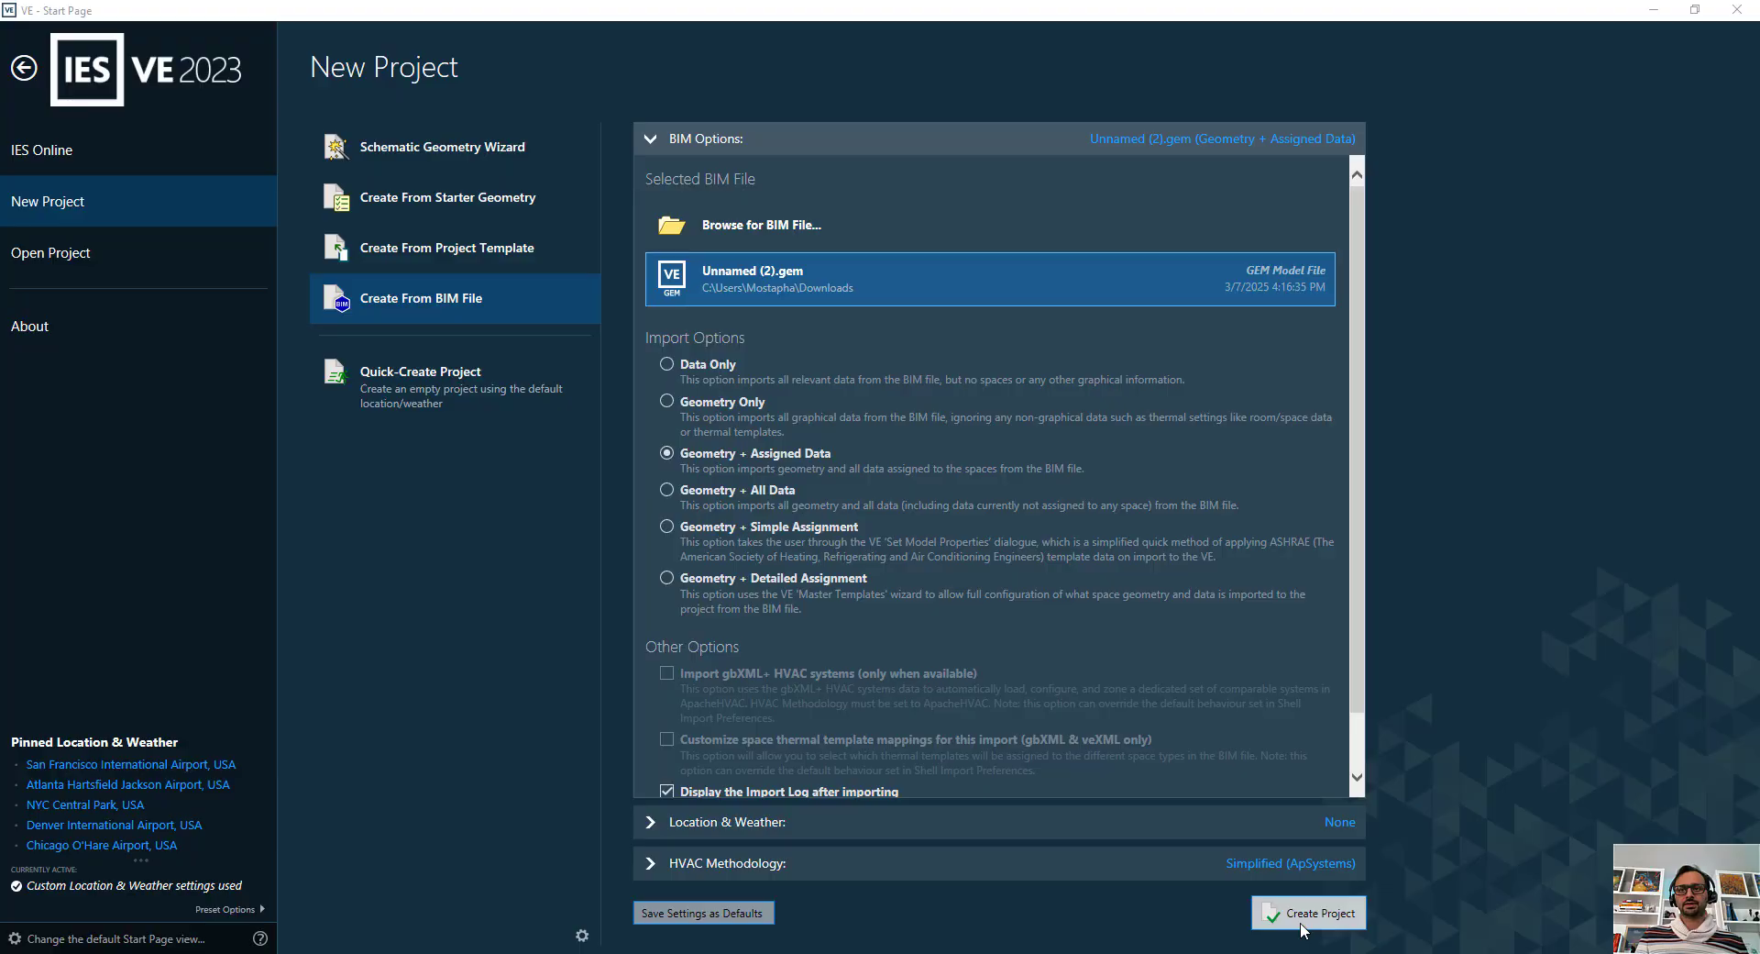
# In IES VE, create a project from Unnamed (2).gem with Geometry + Assigned Data, importing the model with default room attributes and constructions.
pyautogui.click(1302, 917)
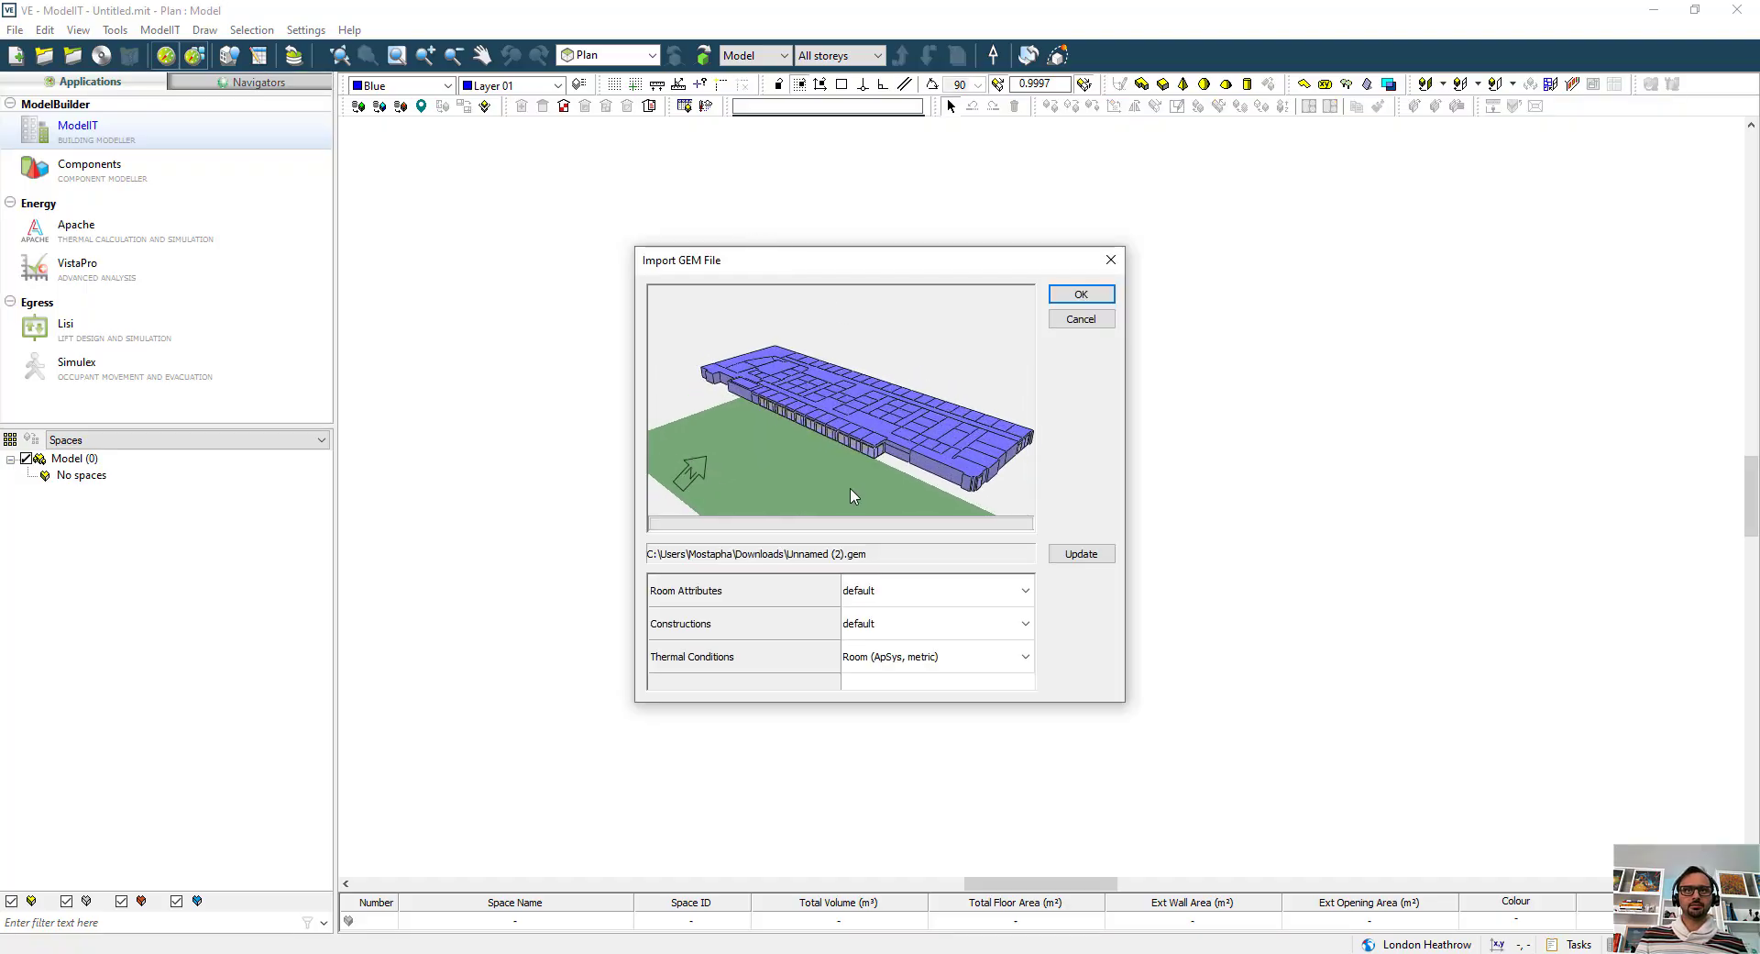
pyautogui.scroll(5, 896, 475)
pyautogui.scroll(-4, 834, 451)
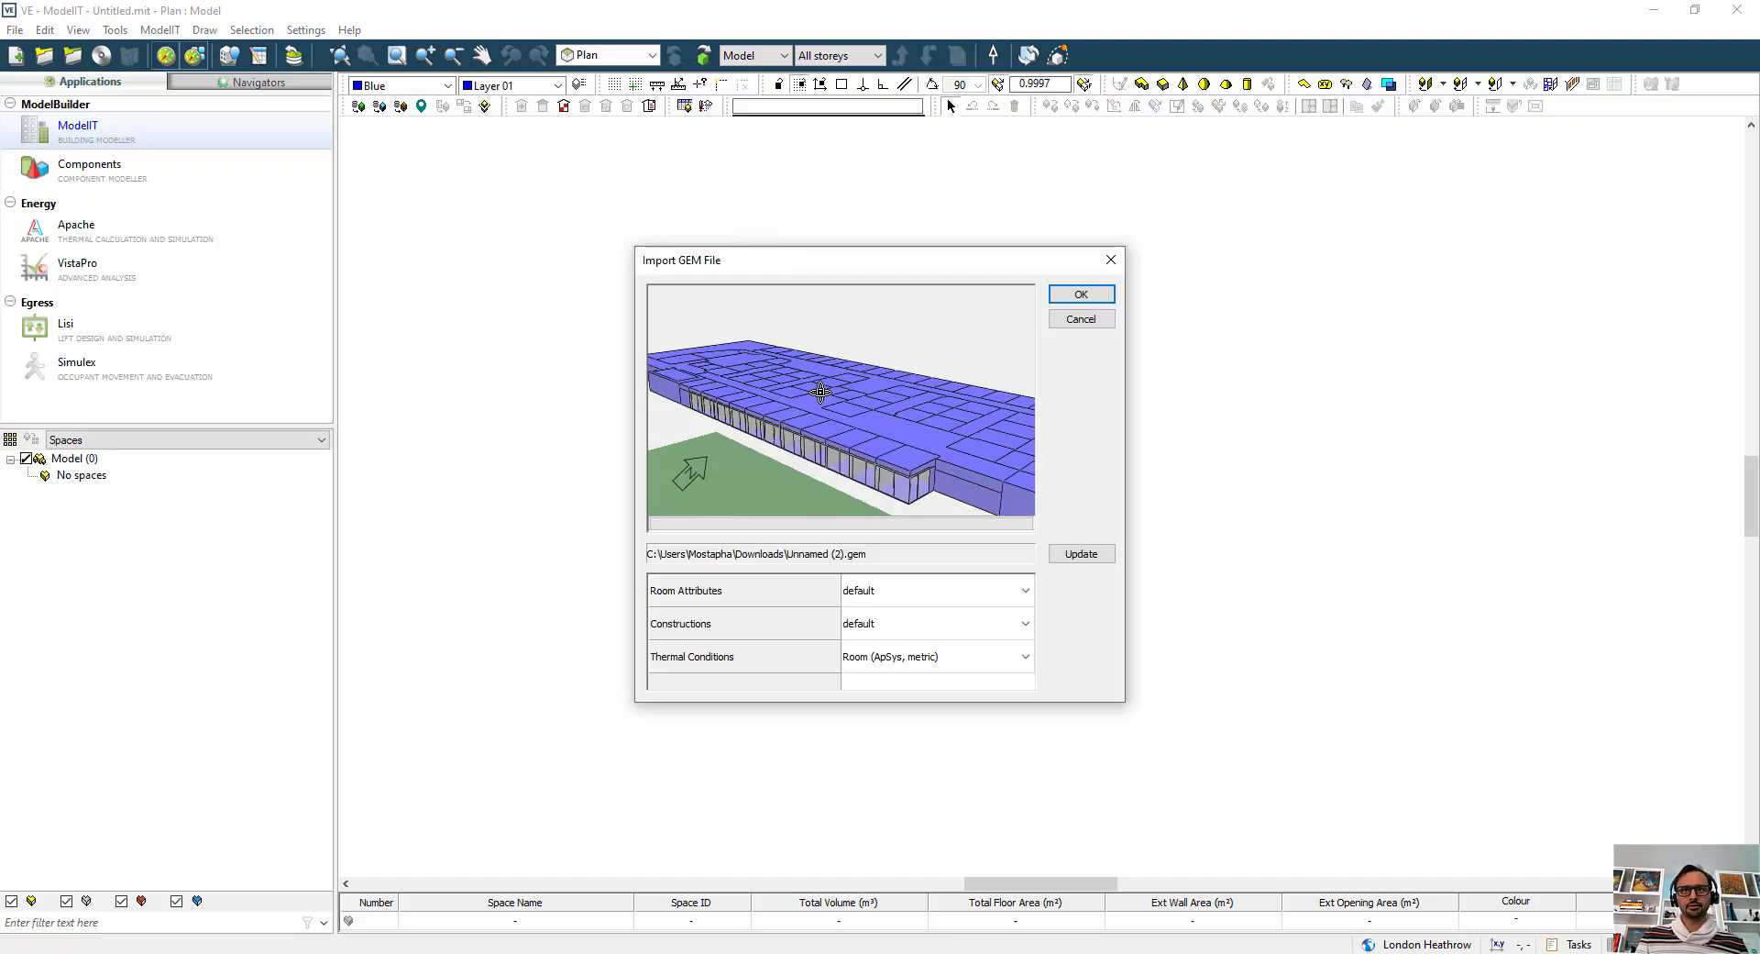
pyautogui.scroll(-3, 821, 391)
pyautogui.click(1080, 294)
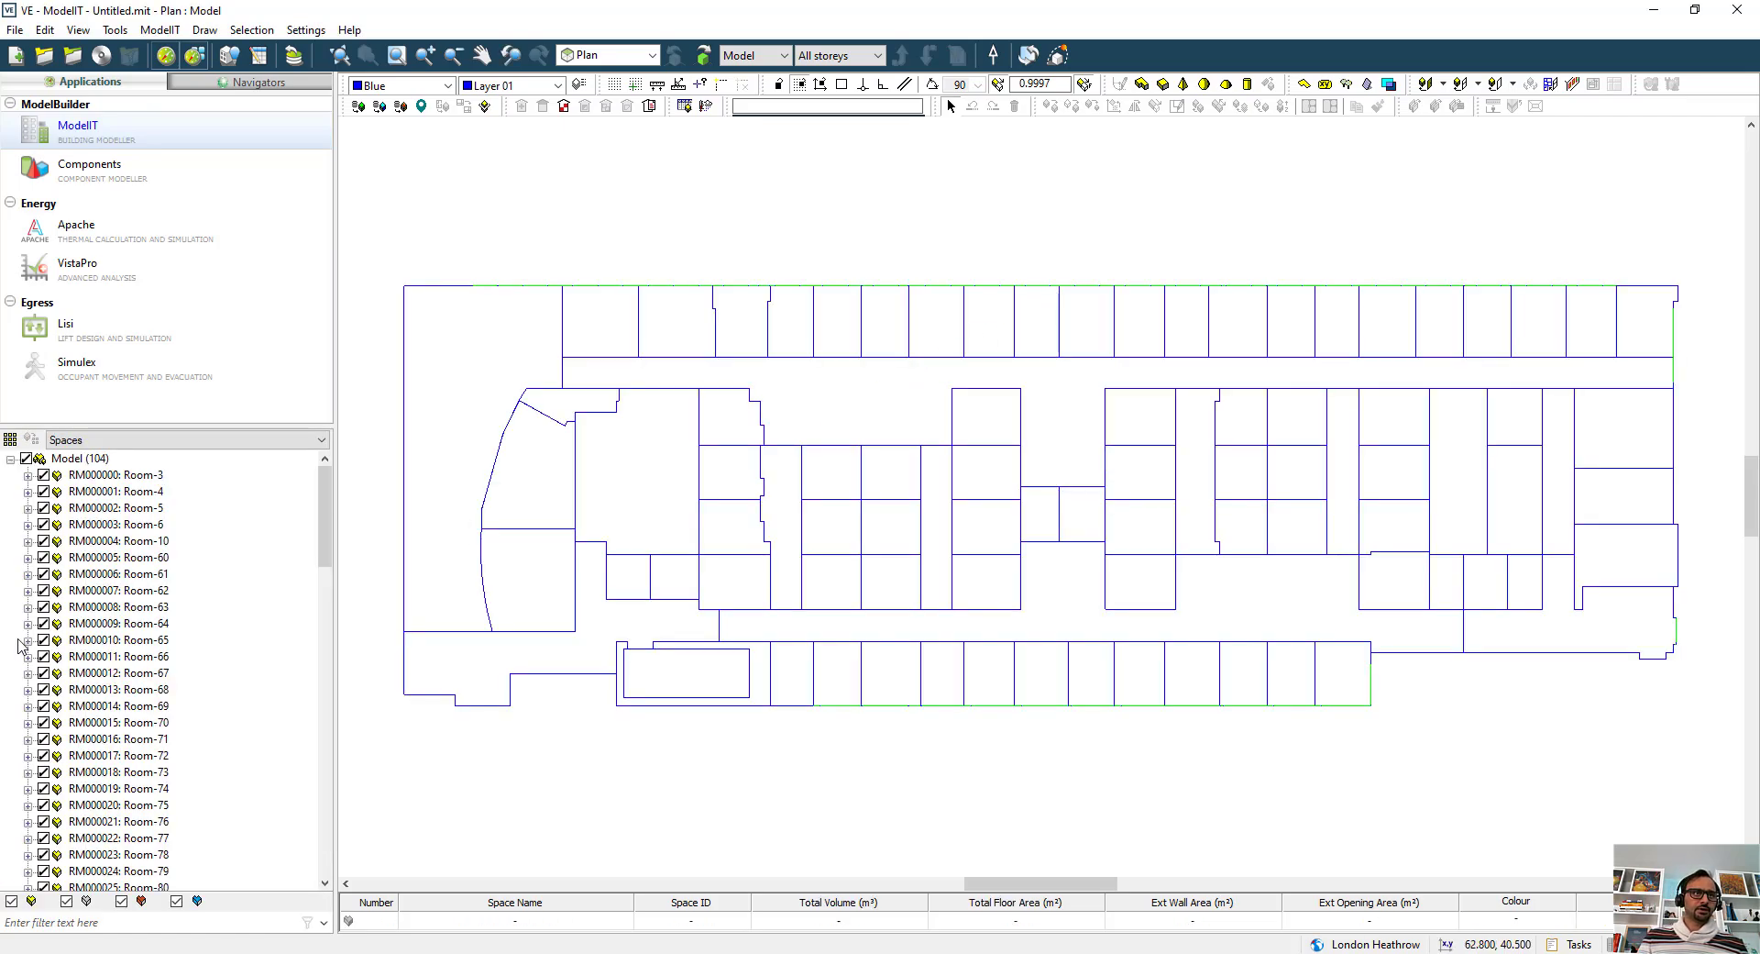
pyautogui.scroll(-20, 273, 587)
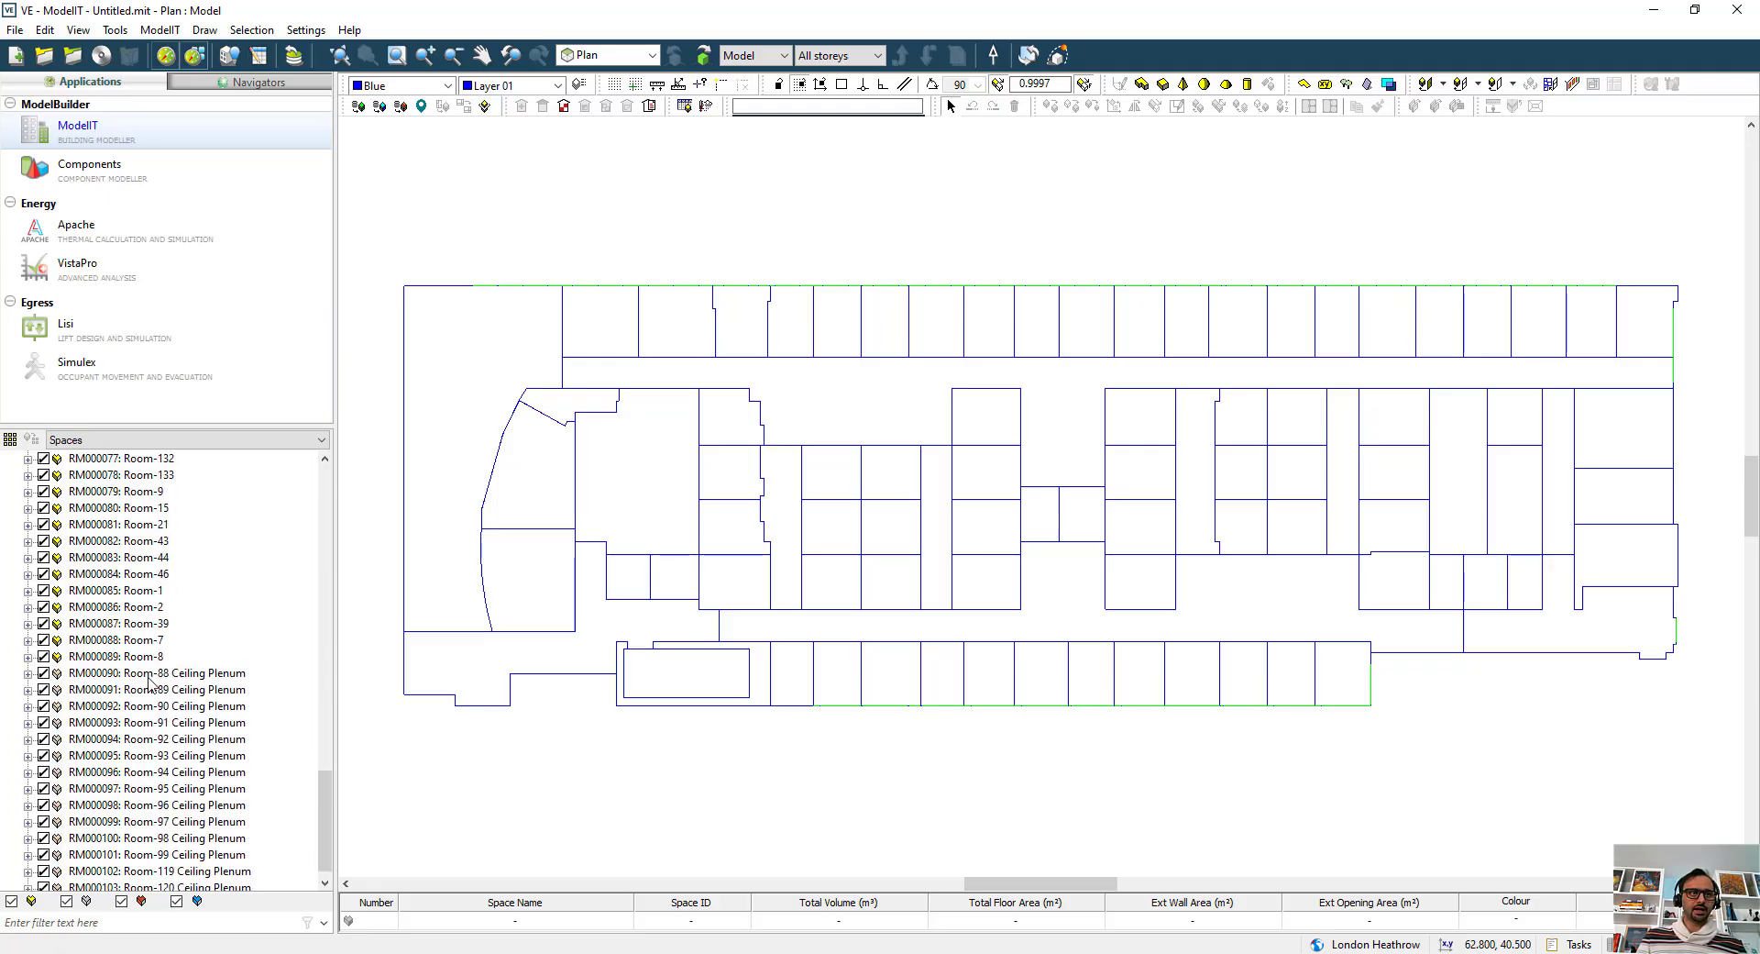
# Examine the ceiling plenum spaces in the model's space list, highlighting Room-88 through Room-91 and Room-95 Ceiling Plenum in the plan.
pyautogui.click(148, 674)
pyautogui.click(144, 692)
pyautogui.click(143, 706)
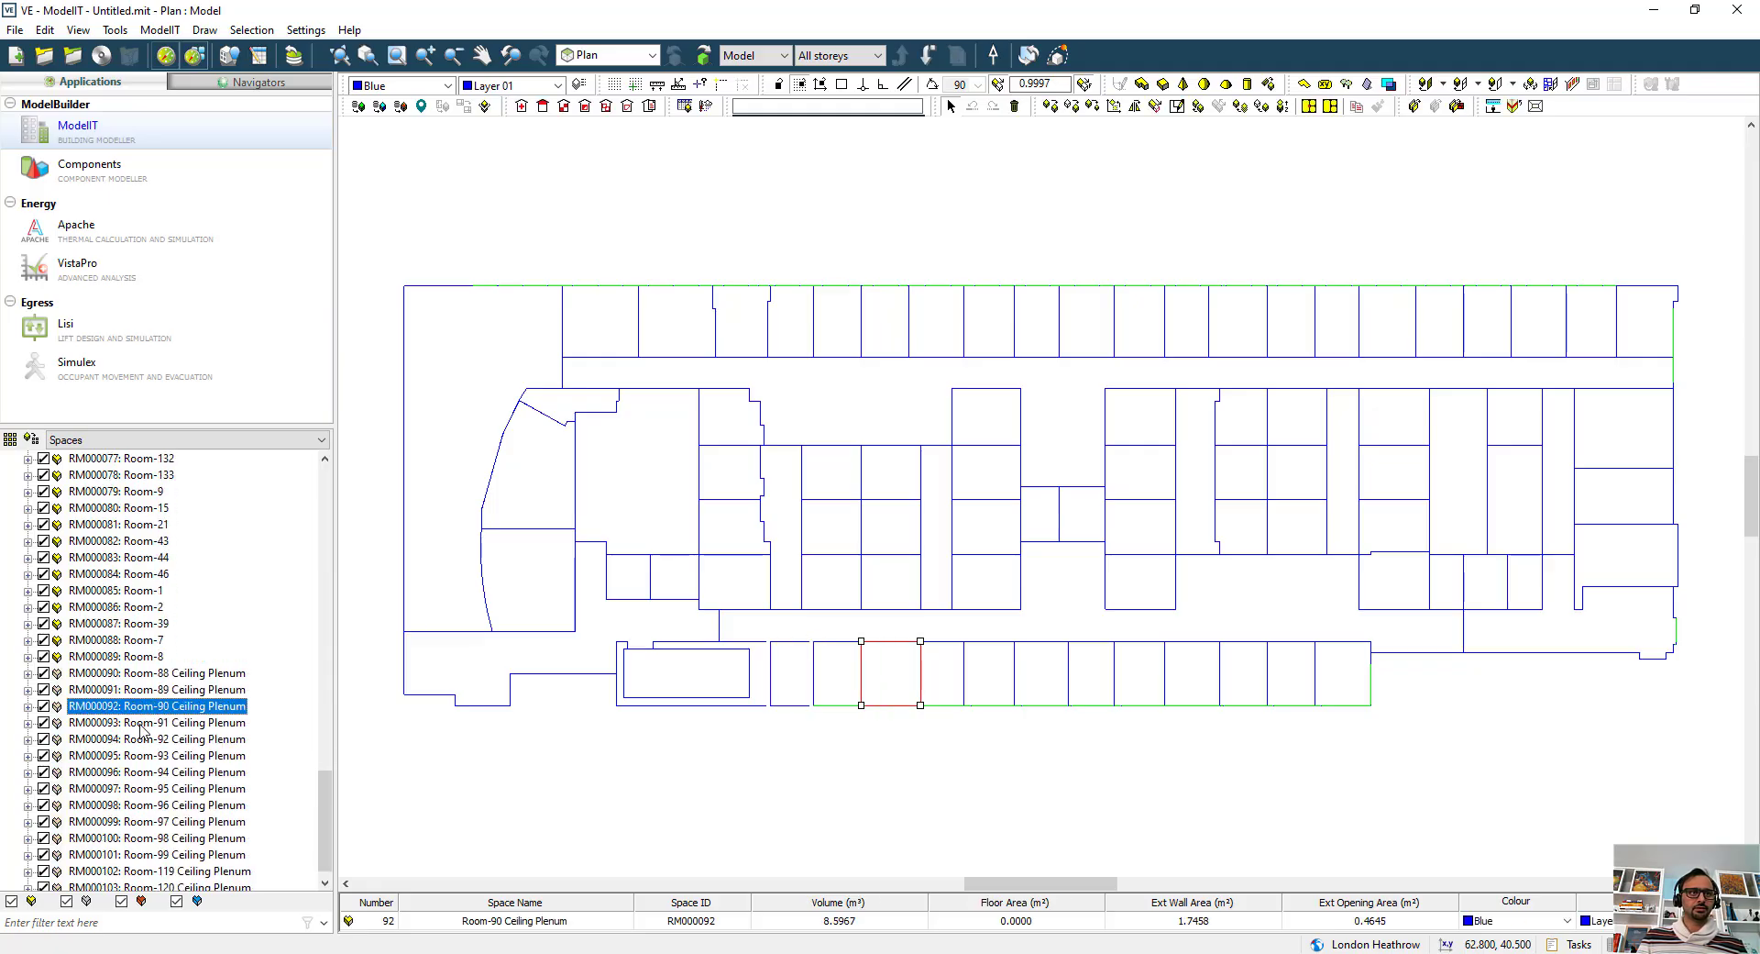
pyautogui.click(142, 723)
pyautogui.scroll(-1, 142, 710)
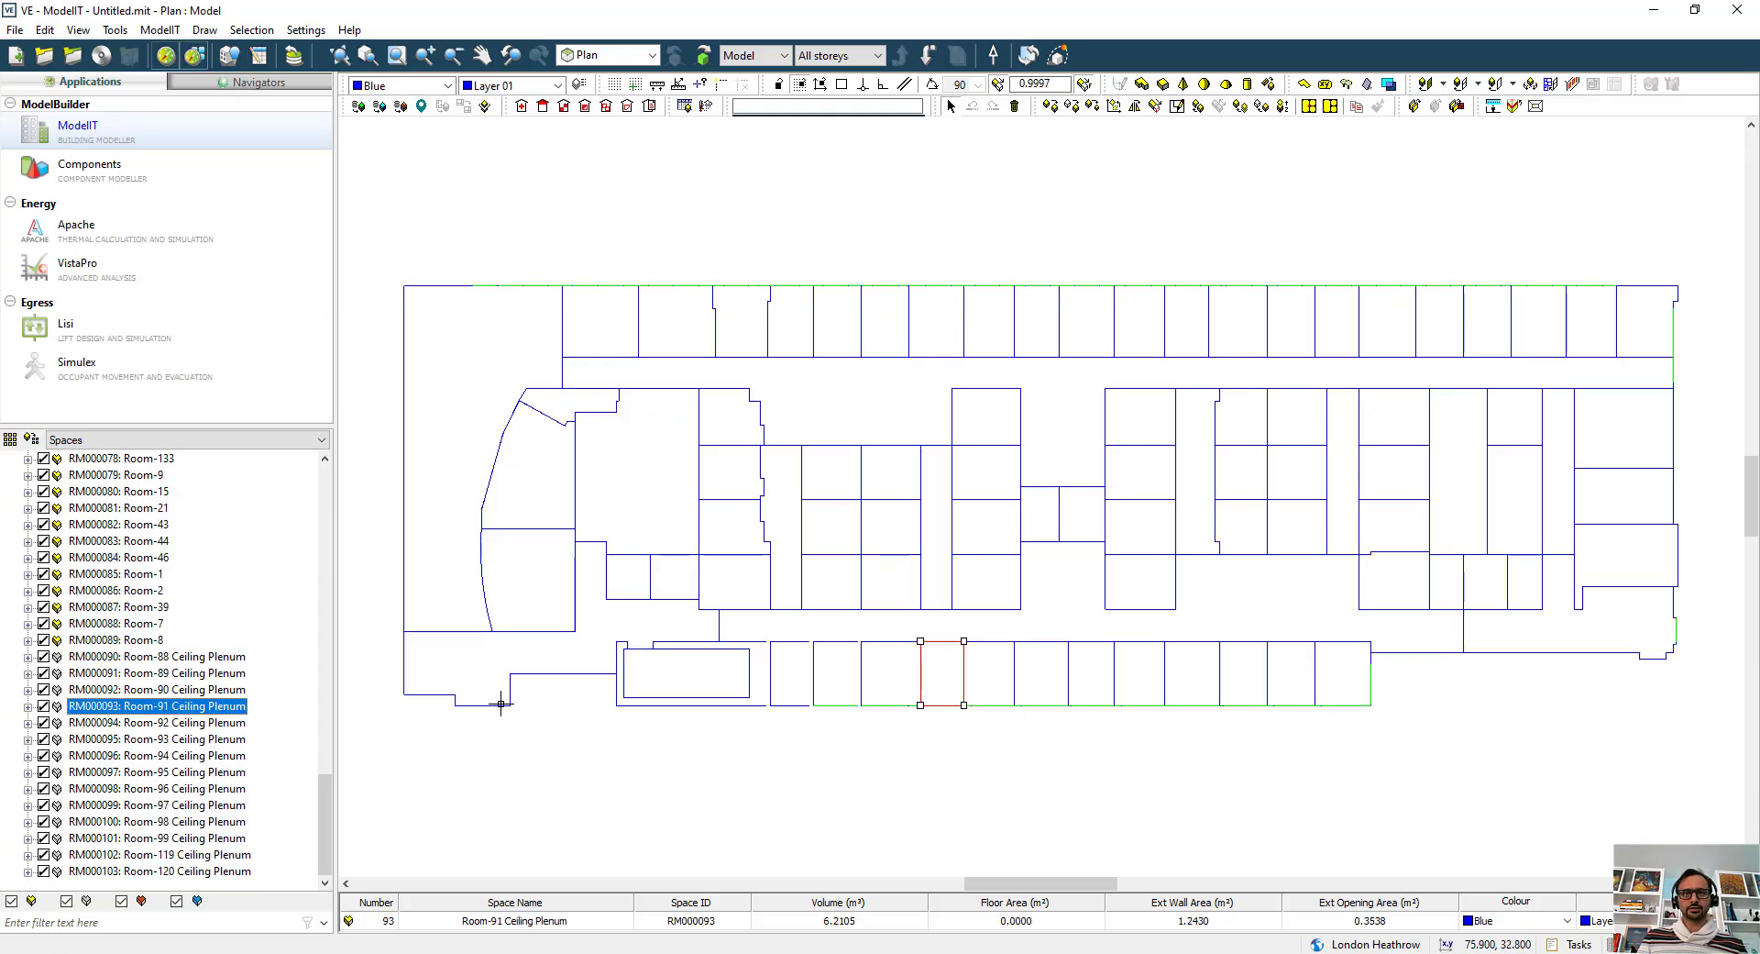
pyautogui.click(222, 774)
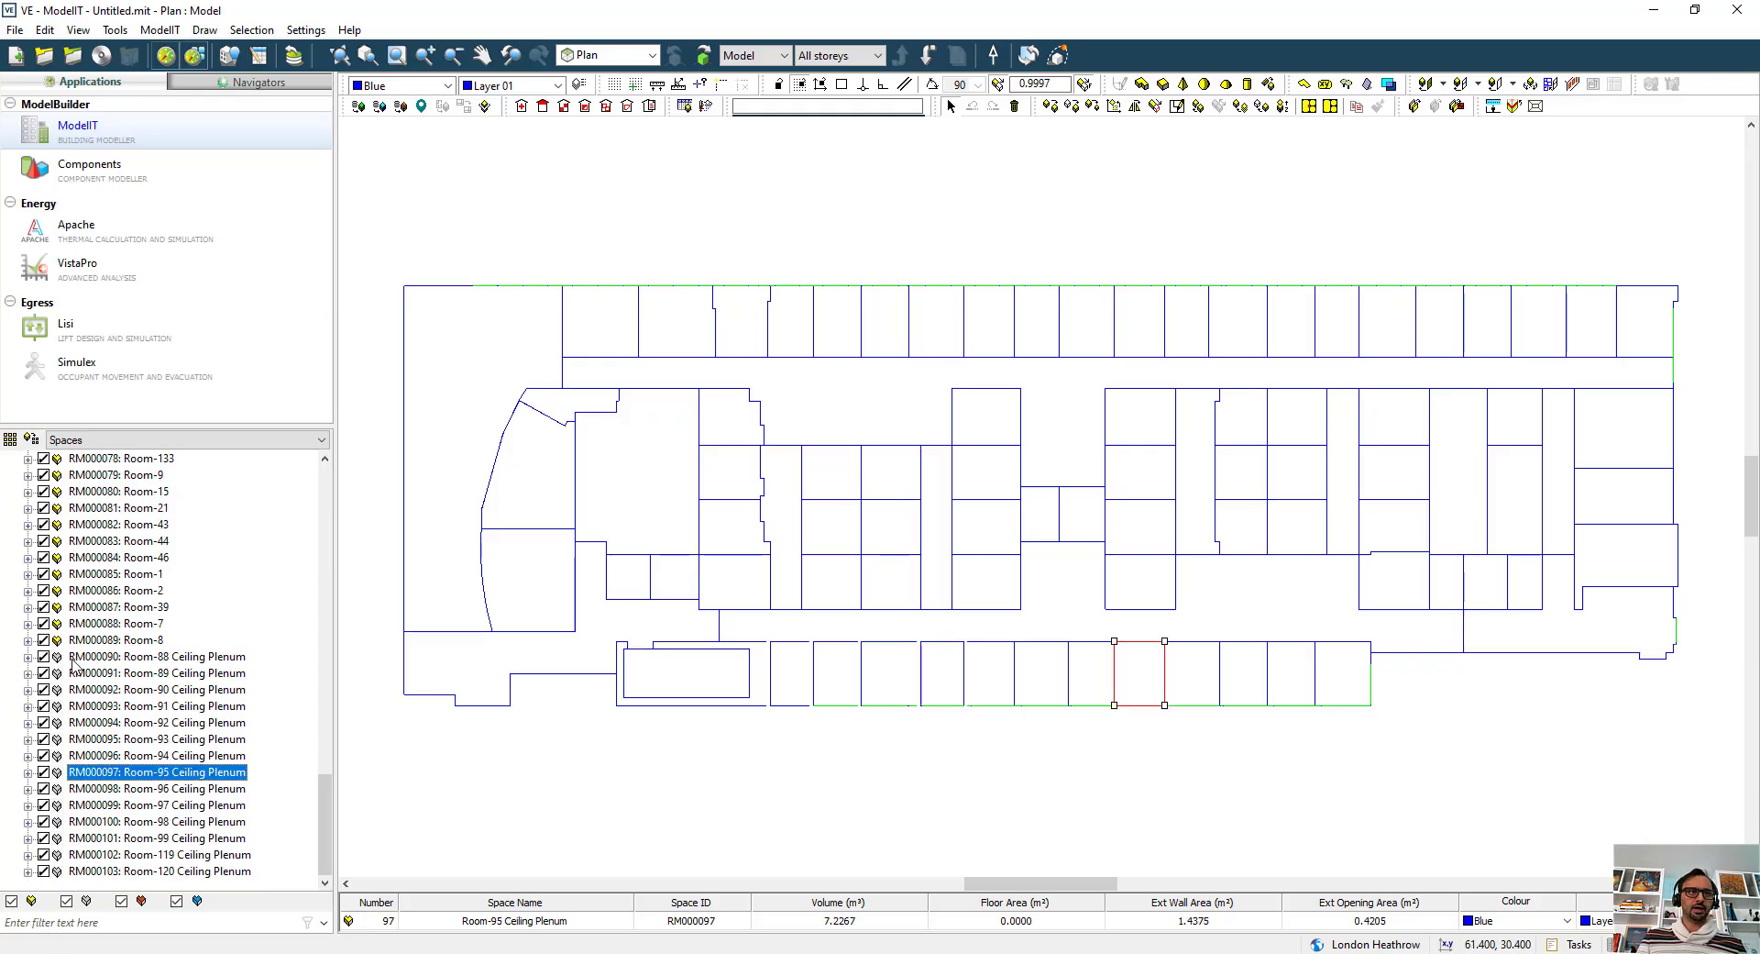
pyautogui.scroll(9, 115, 500)
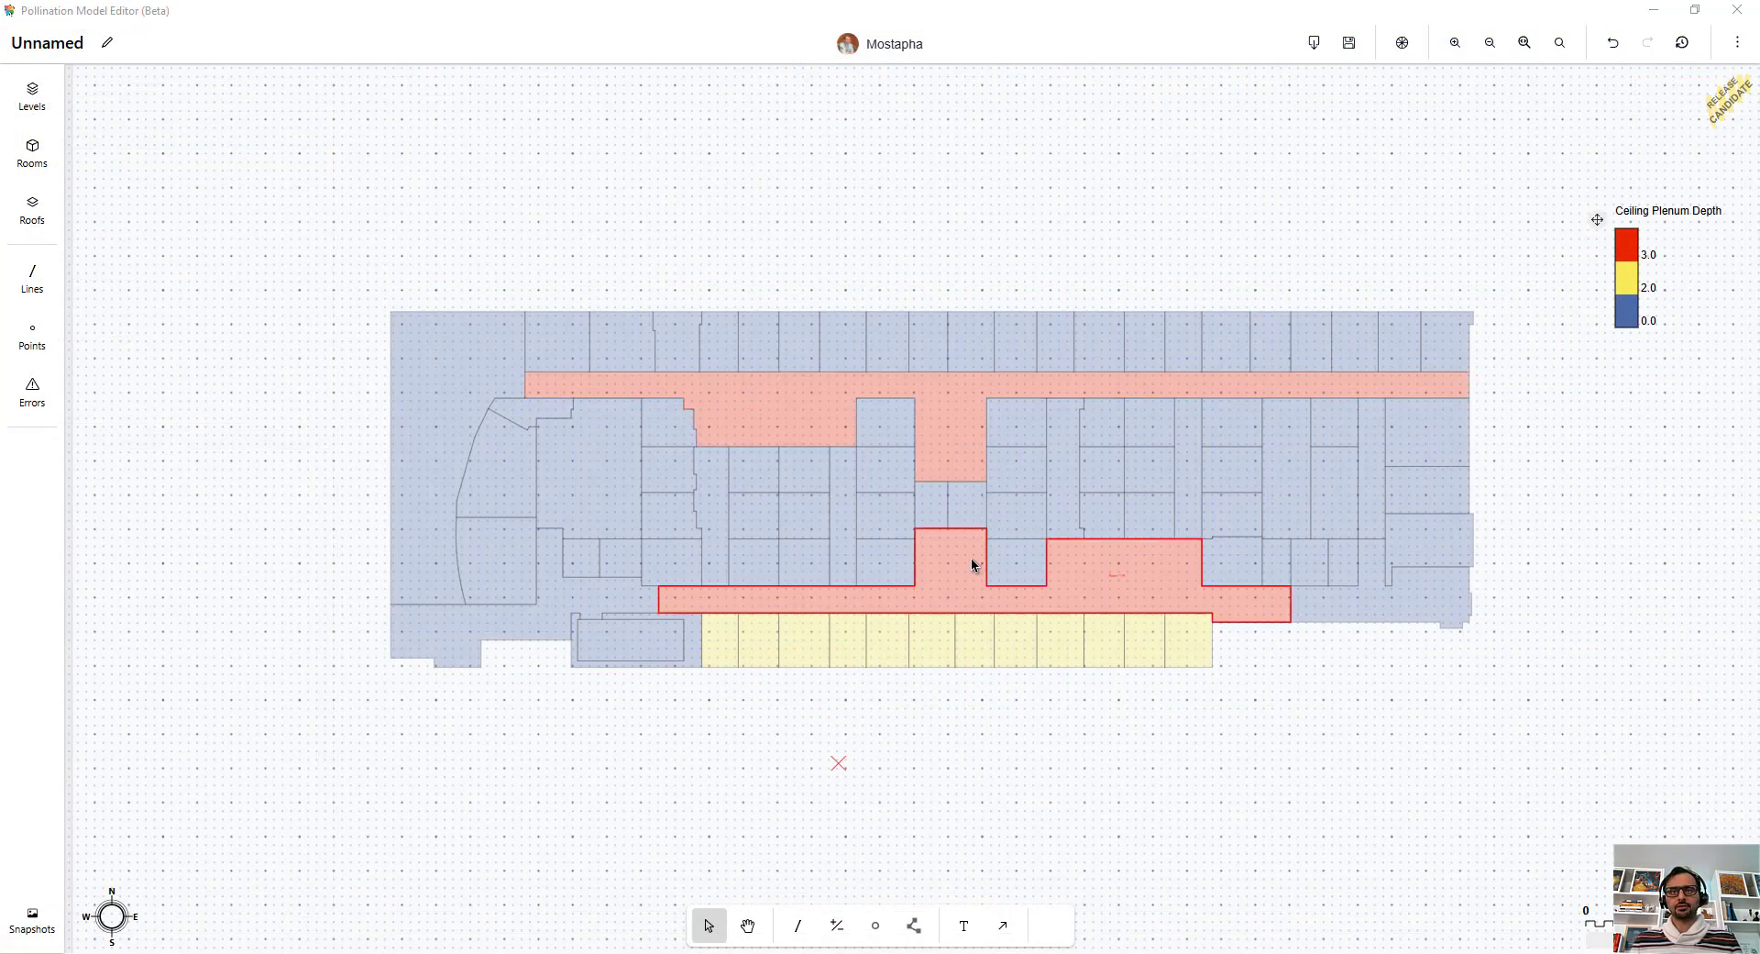
pyautogui.click(1105, 640)
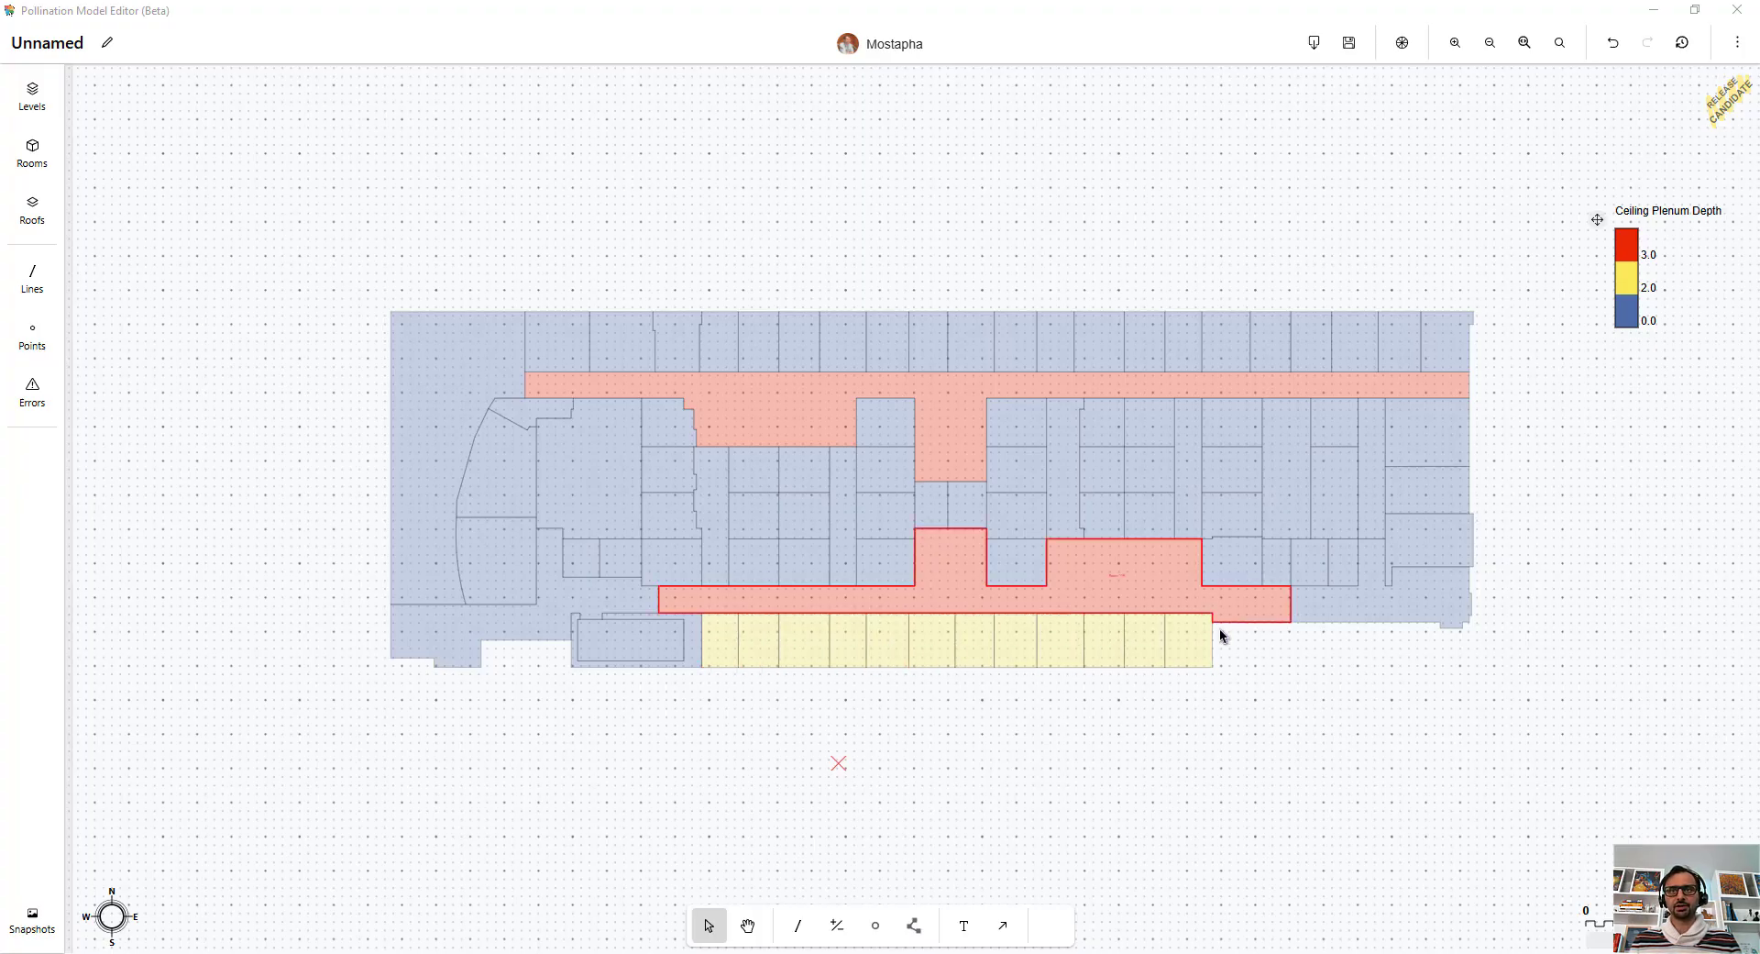
pyautogui.click(1190, 648)
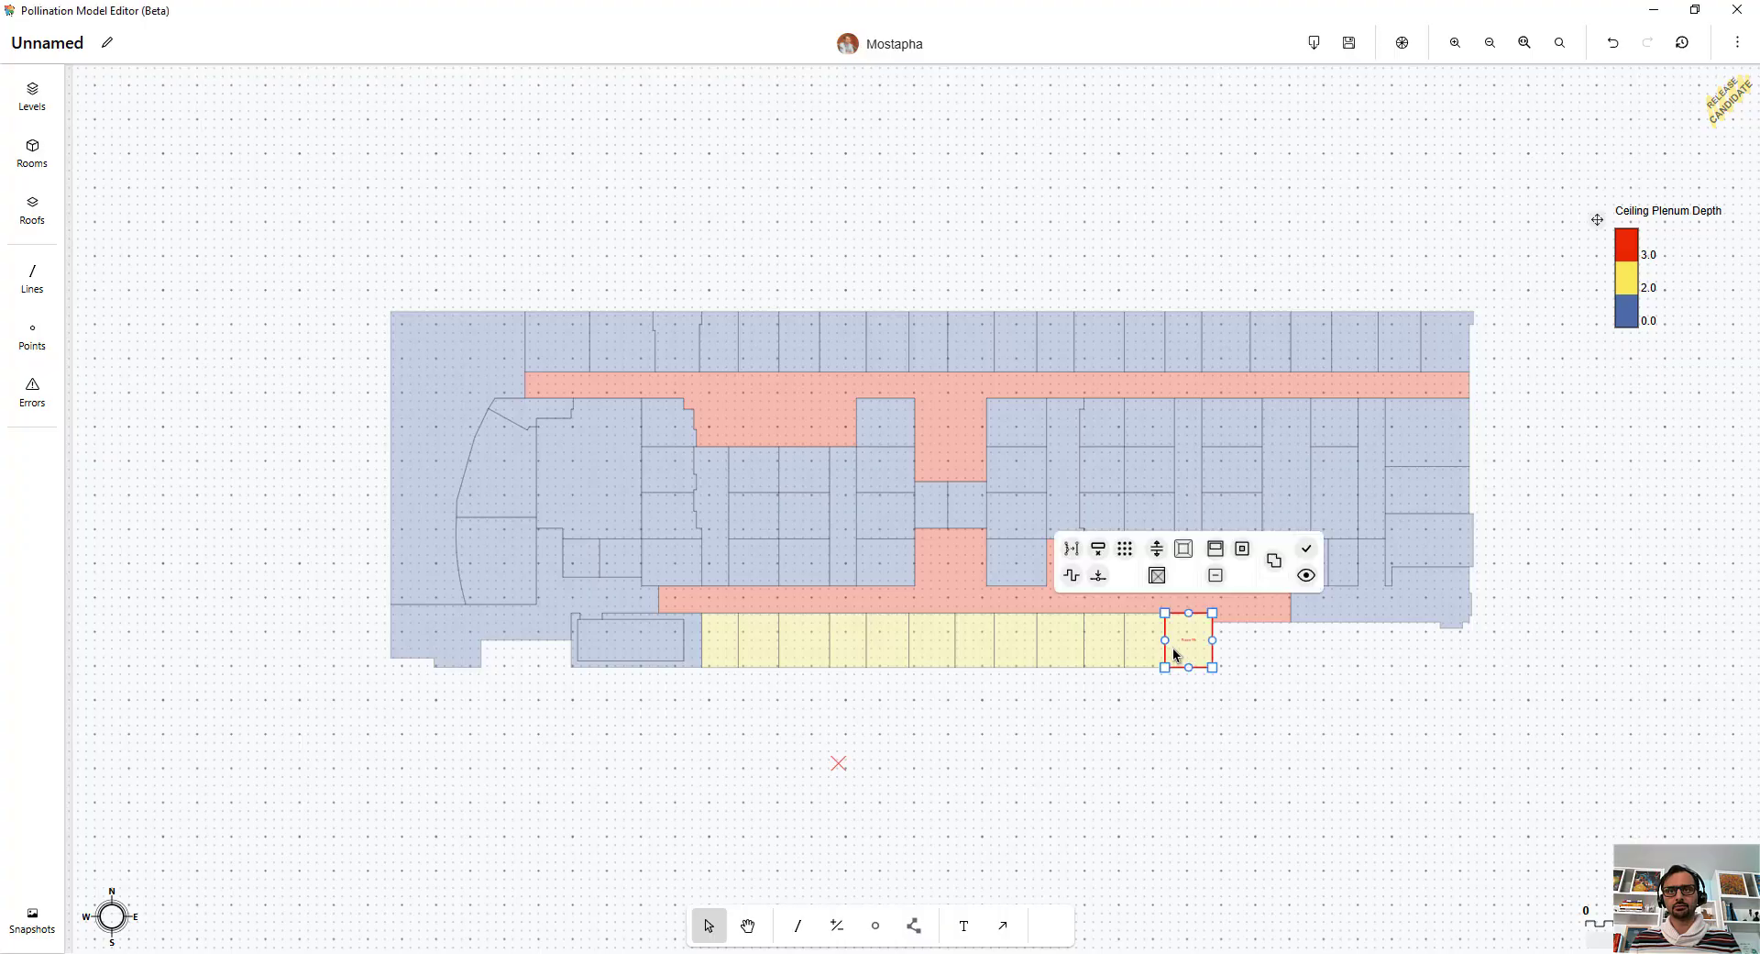
pyautogui.click(1138, 651)
pyautogui.click(1212, 703)
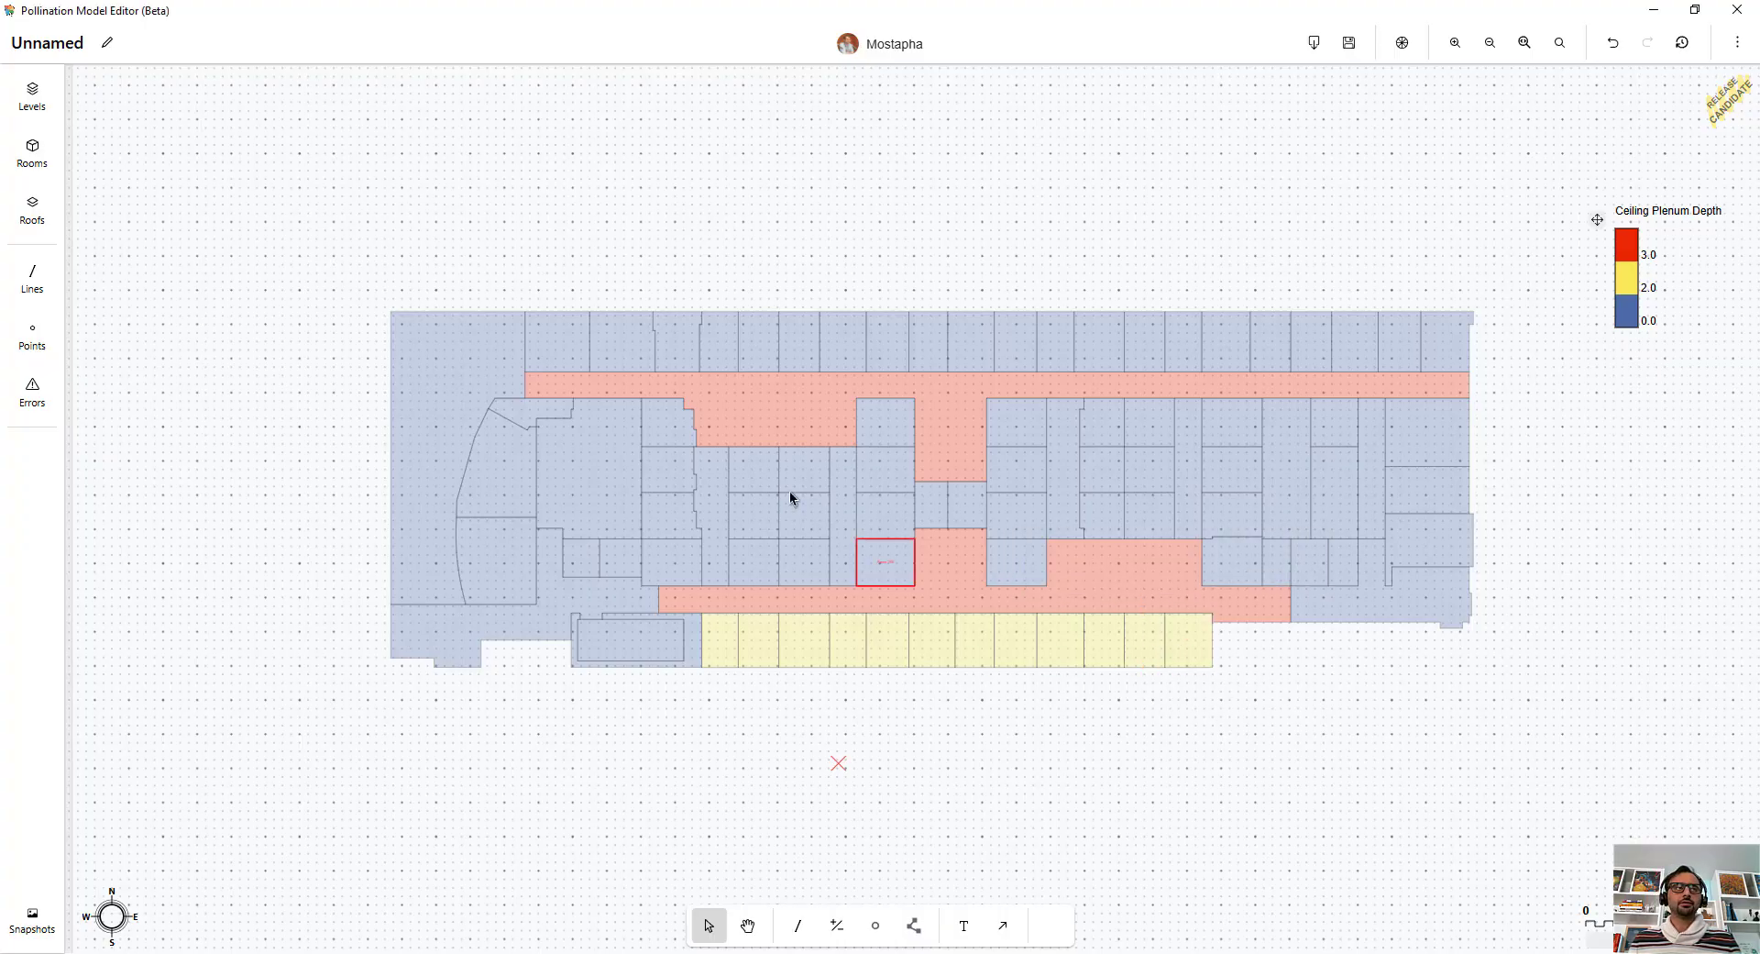
# Separate the ceiling and floor plenum depths assigned to the rooms into explicit plenum room geometry.
pyautogui.click(33, 101)
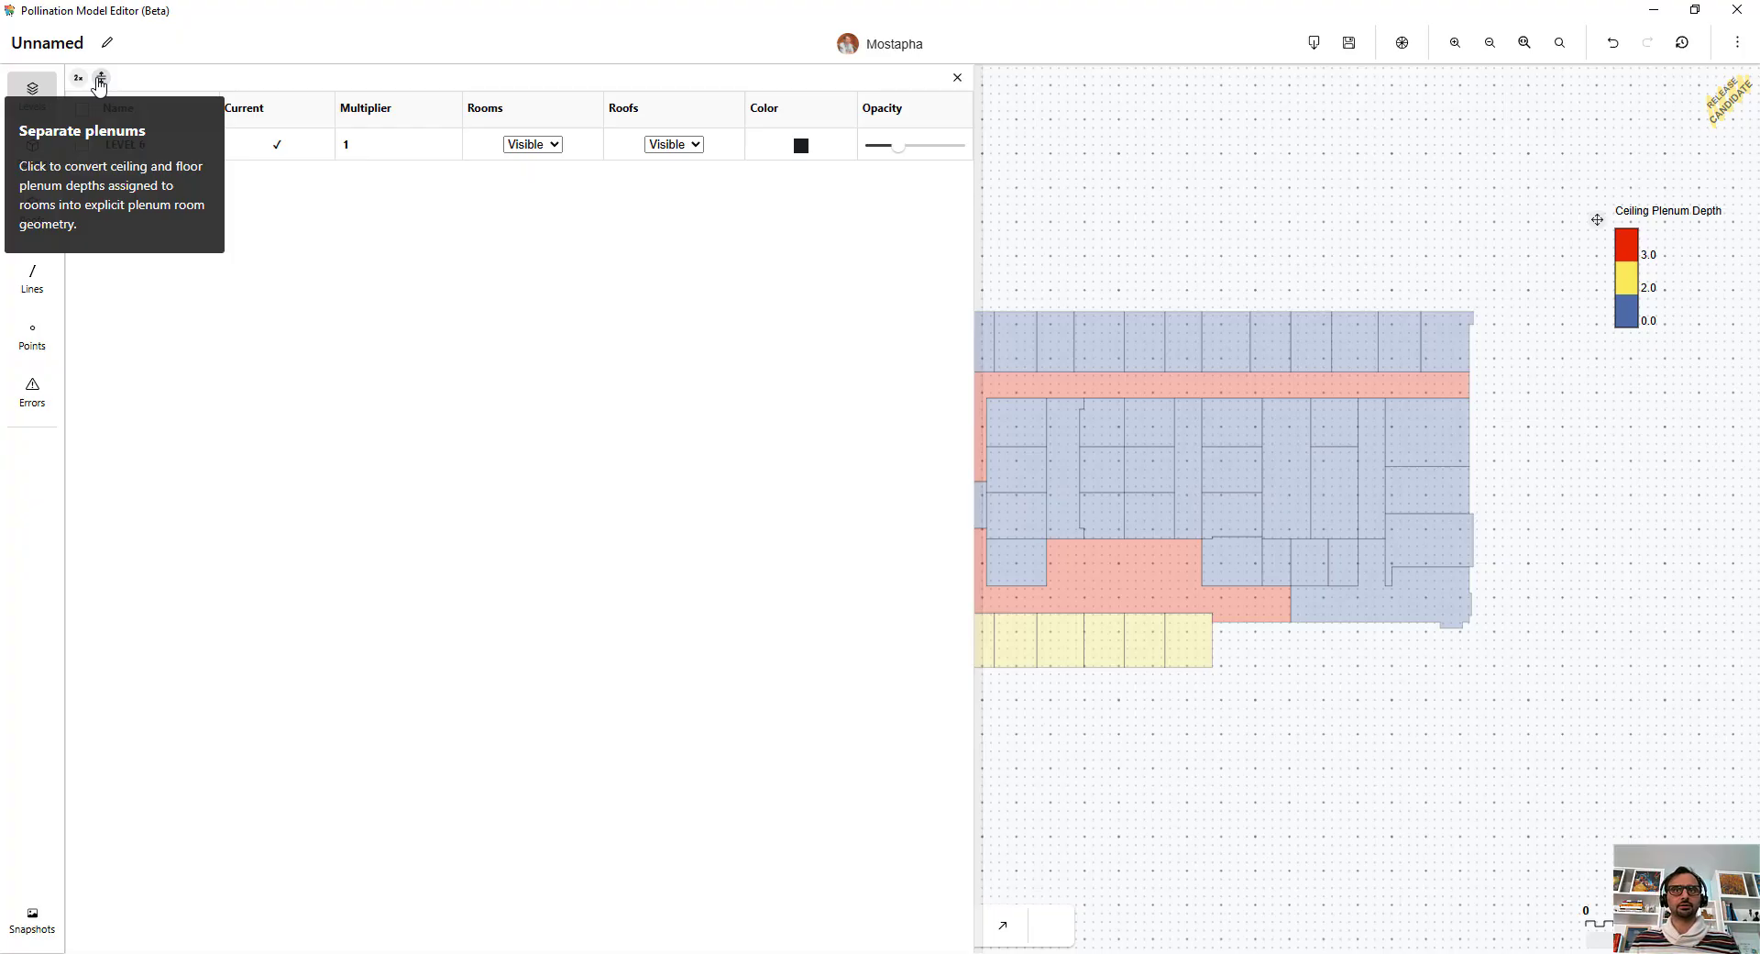
pyautogui.click(100, 80)
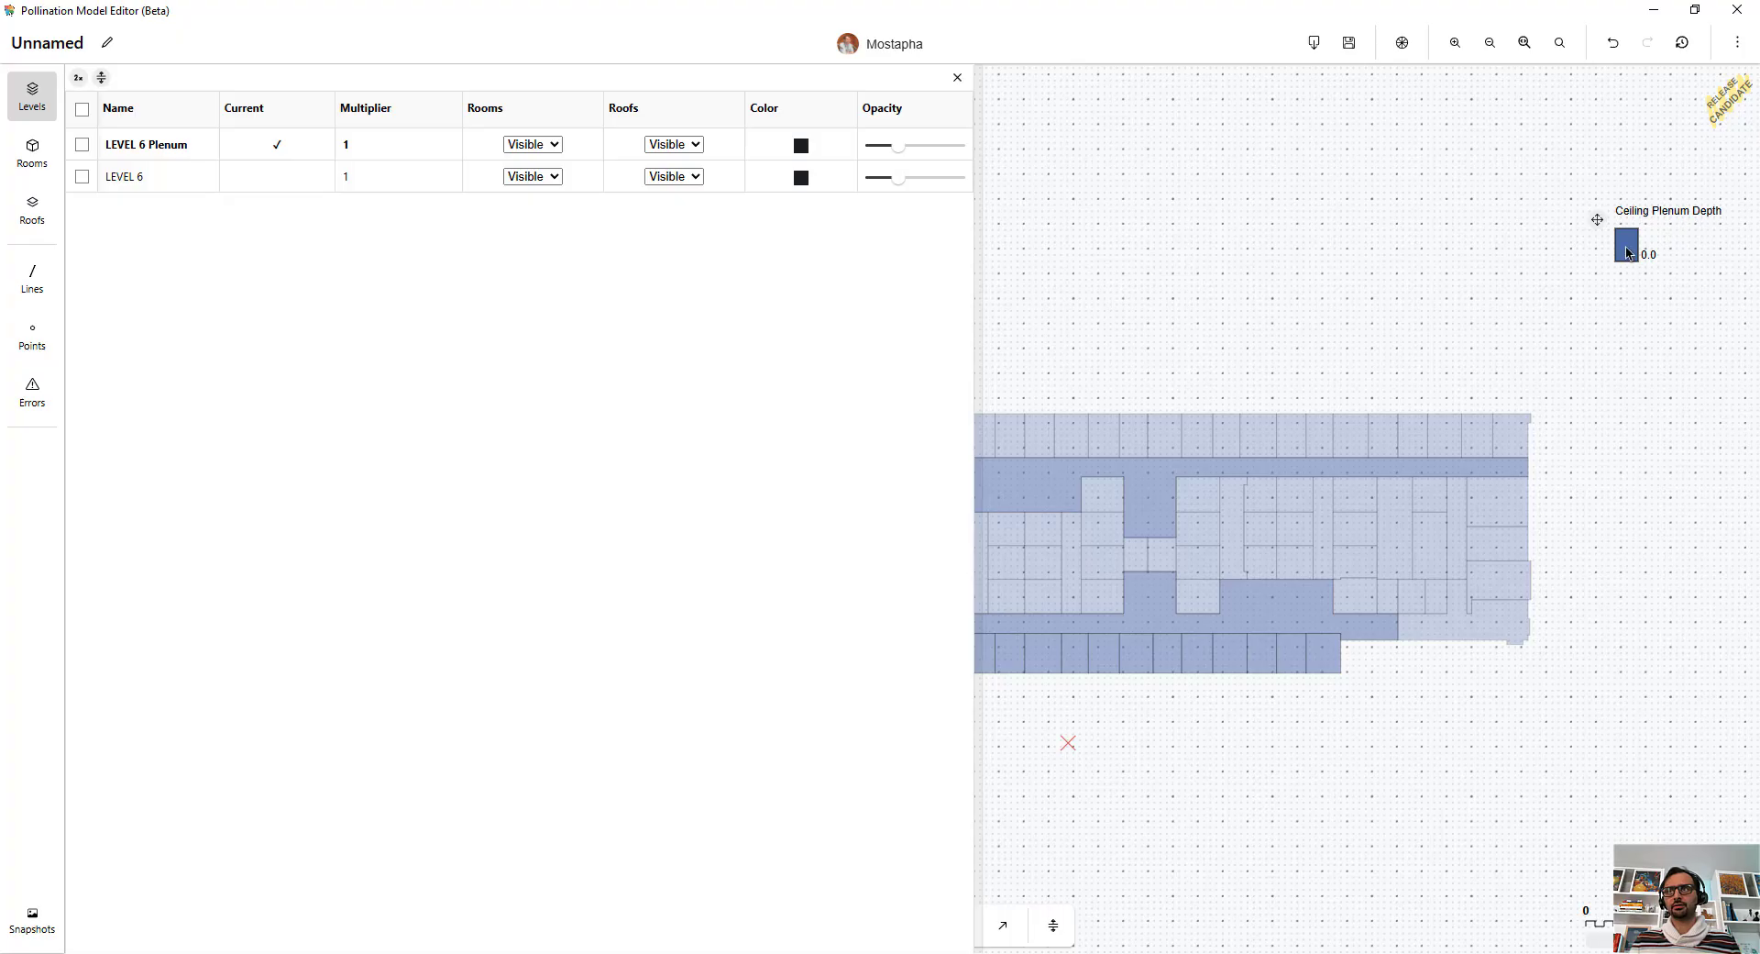
# Remove the ceiling plenum depth coloring from the floor plan by setting the color-by room attribute to None.
pyautogui.click(1402, 42)
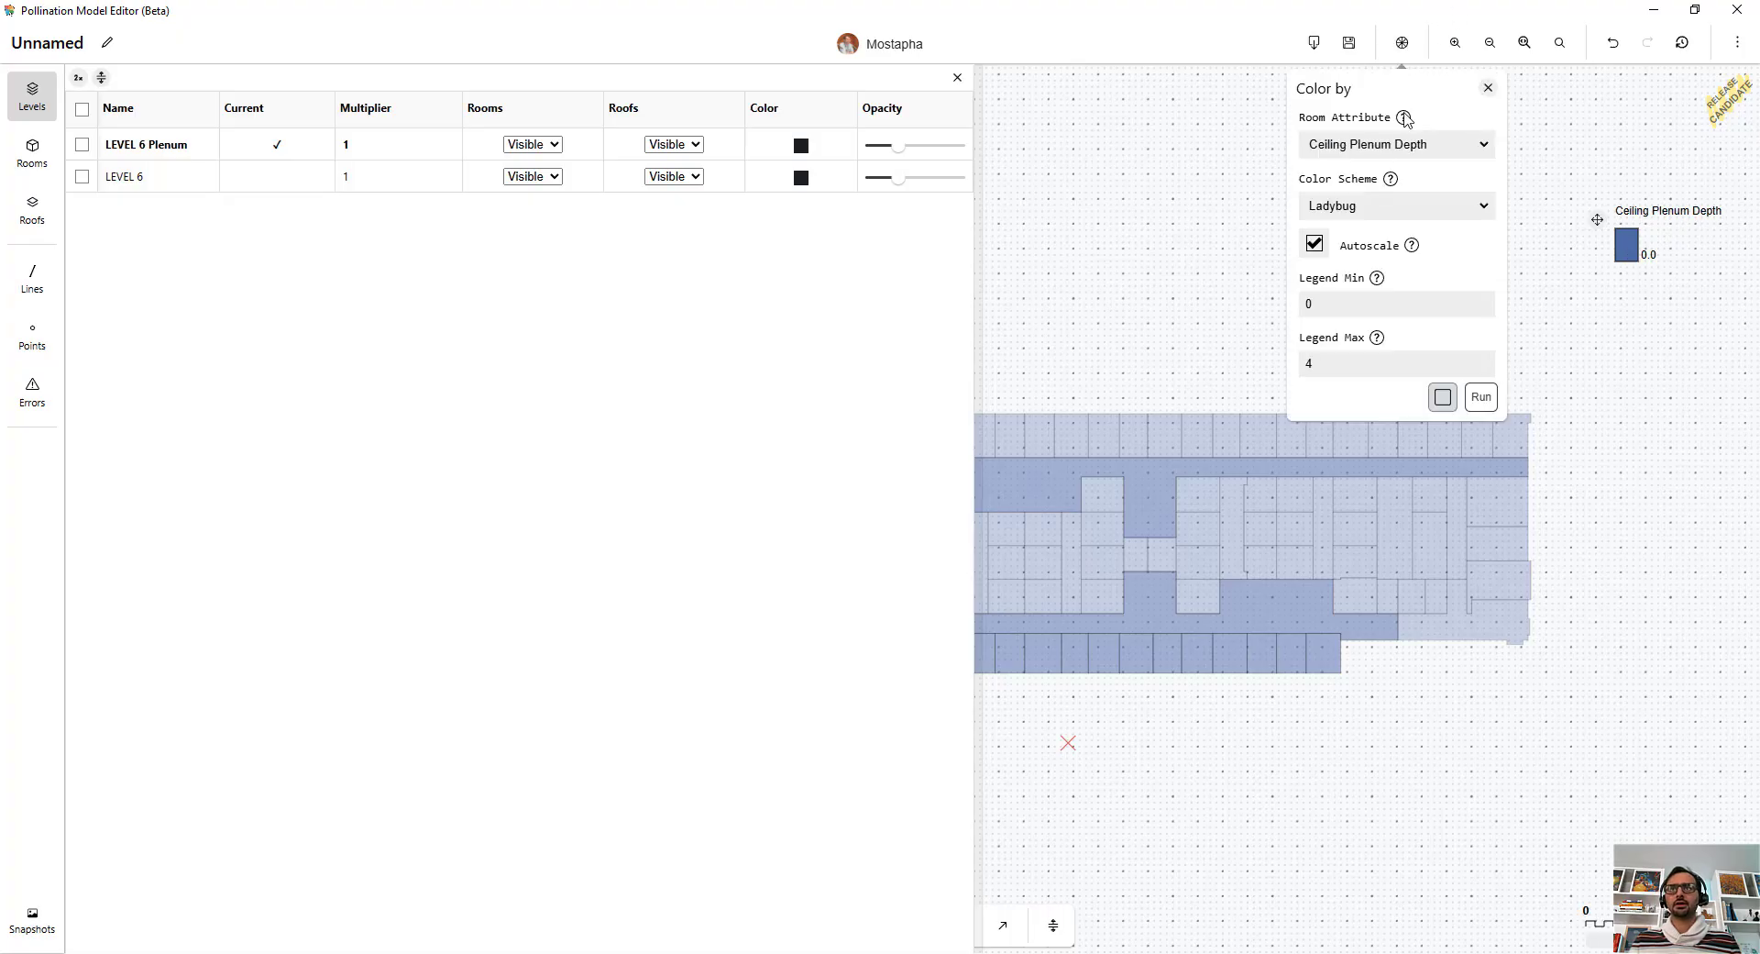
pyautogui.click(1407, 146)
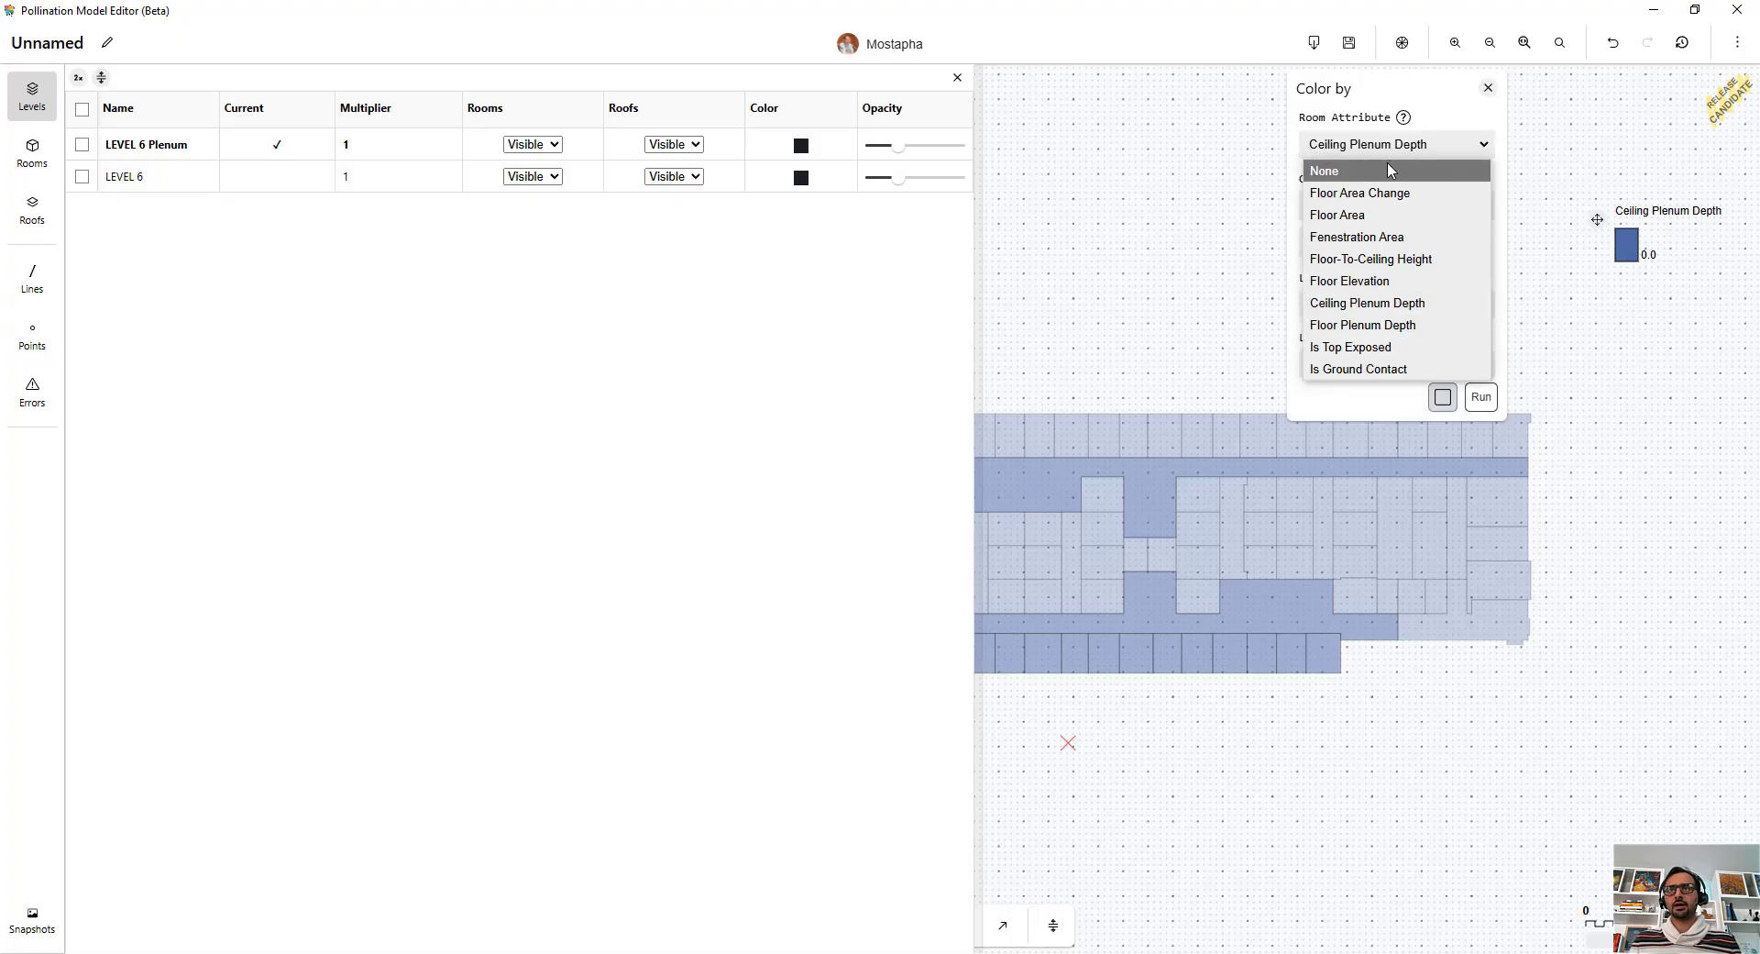
pyautogui.click(1391, 171)
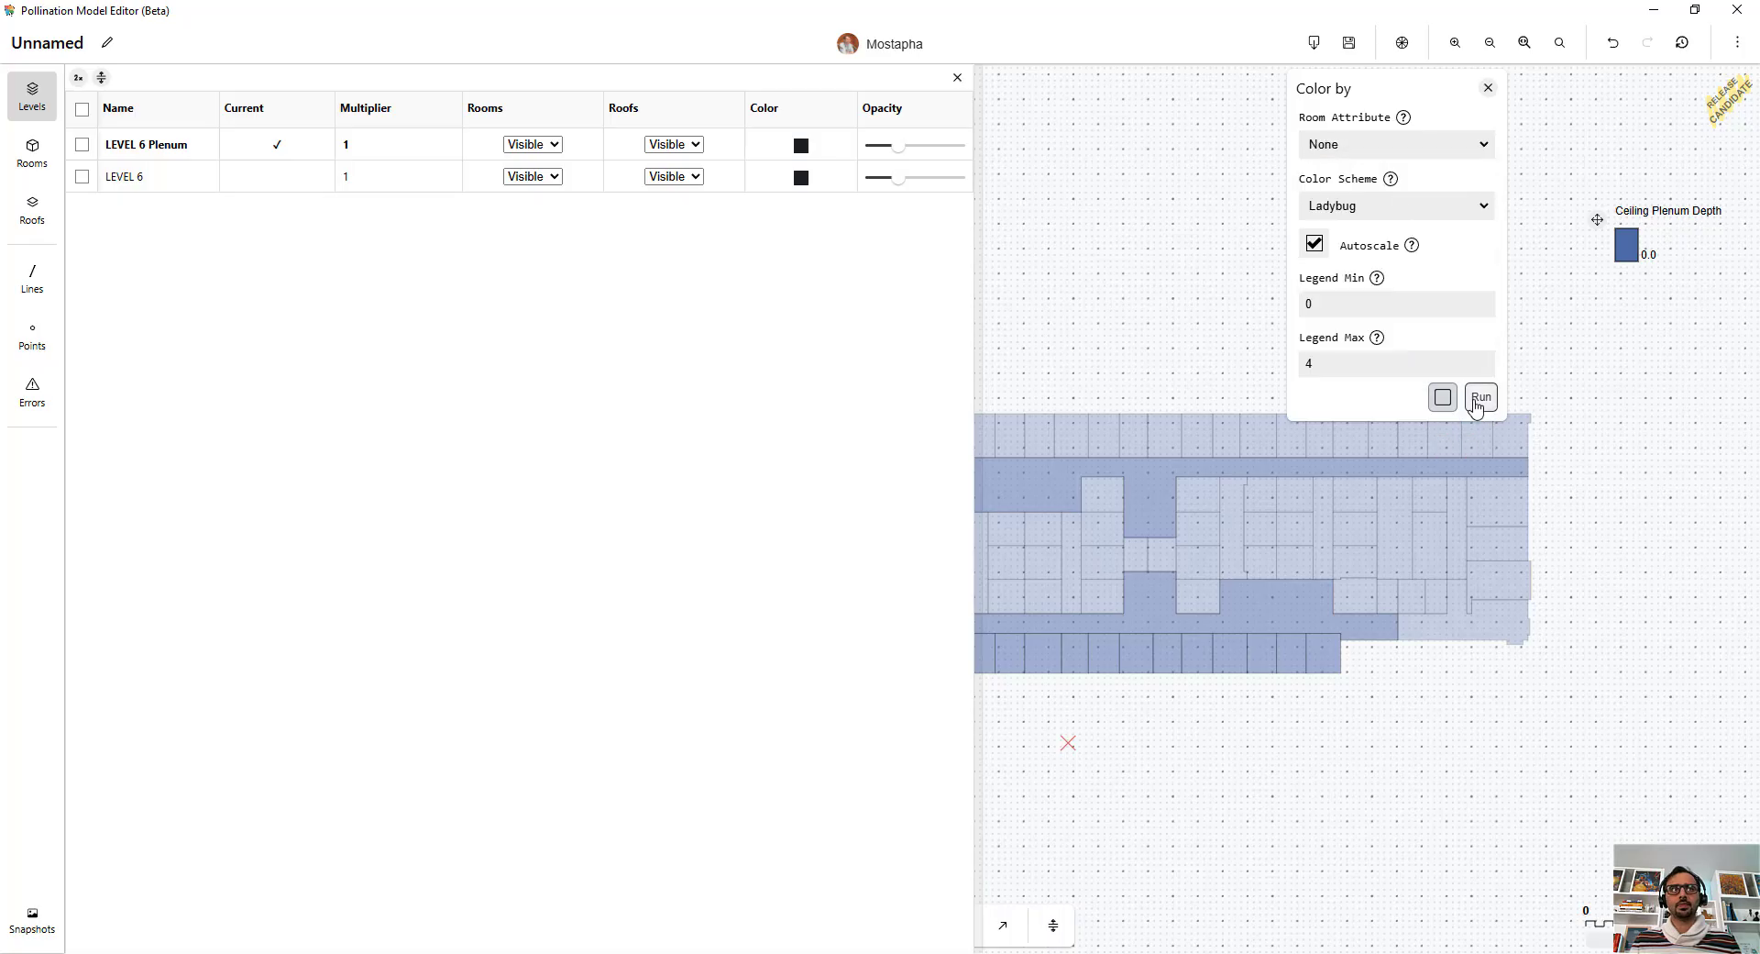
pyautogui.click(1481, 396)
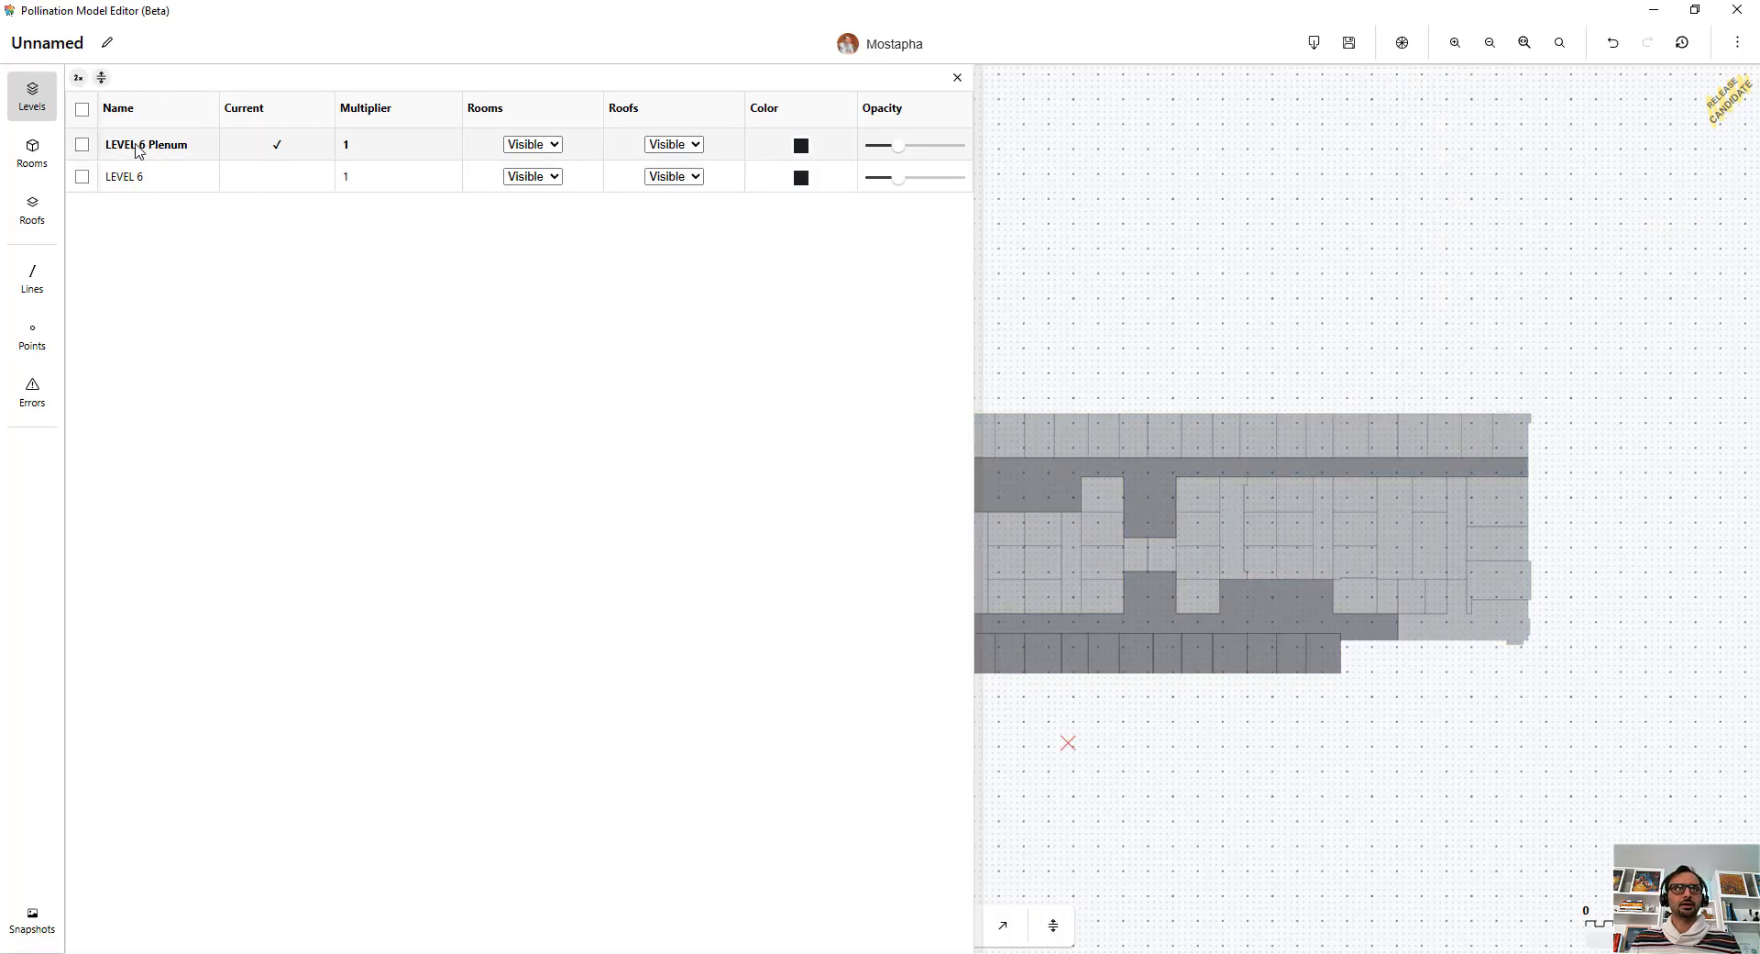
# Check the rooms table, and set the rooms of LEVEL 6 to Hidden in the levels list.
pyautogui.click(31, 168)
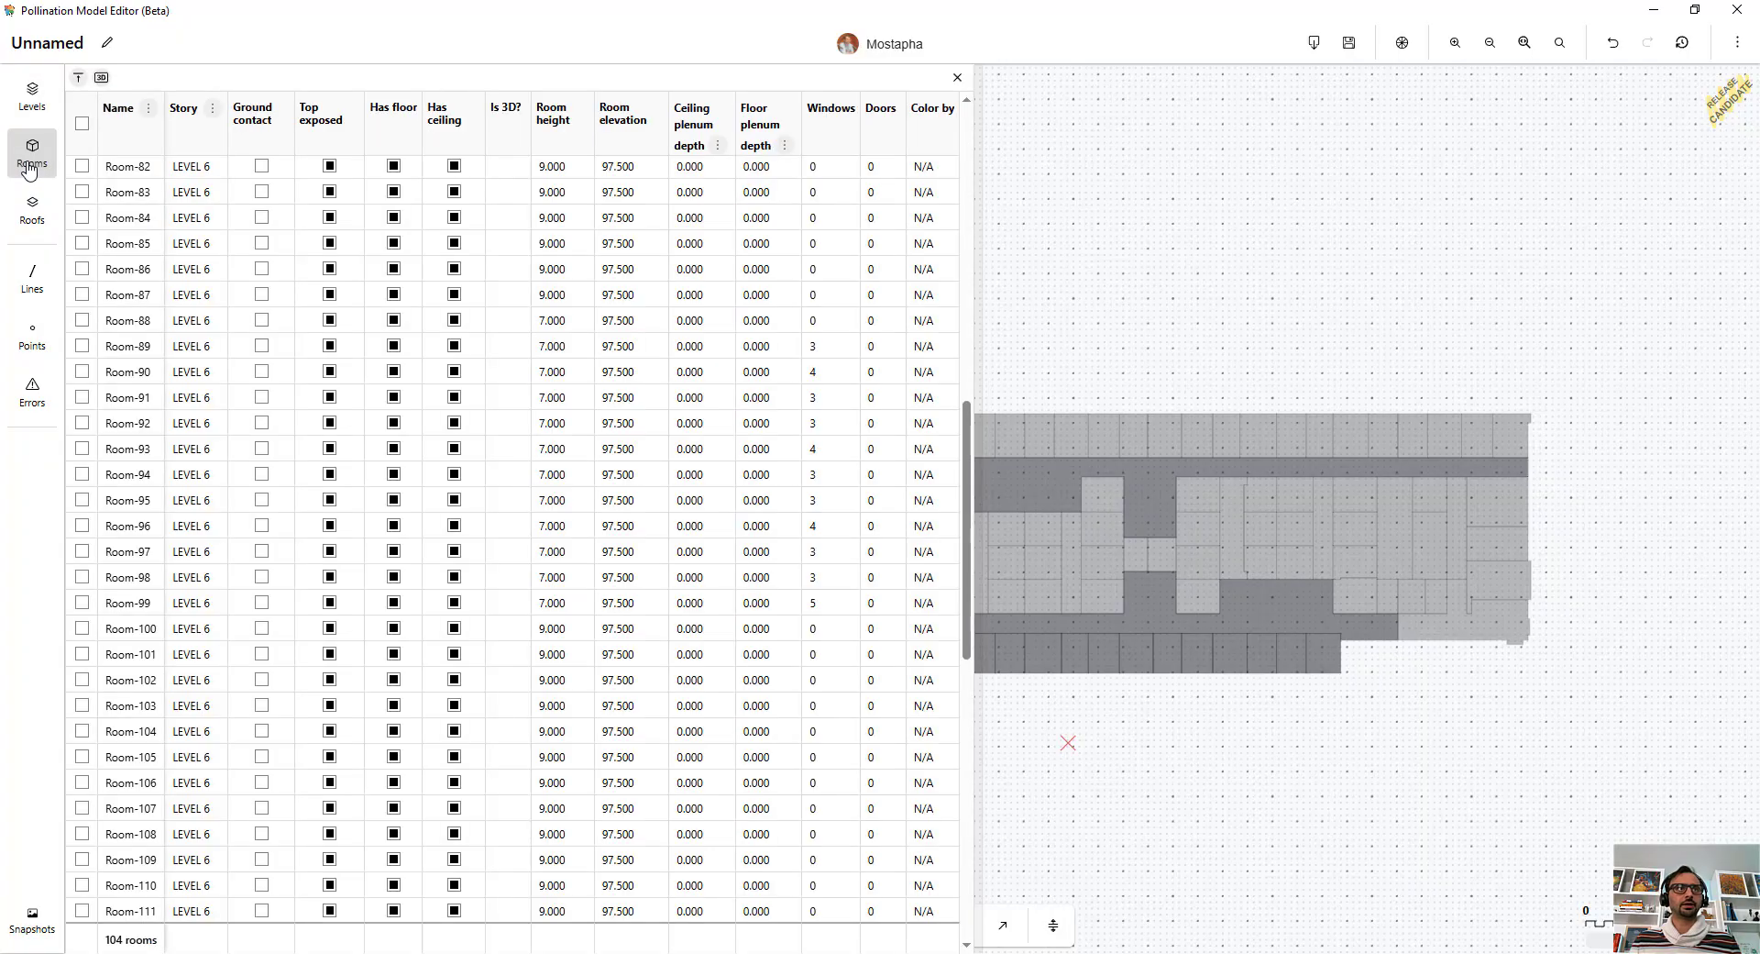
pyautogui.click(32, 95)
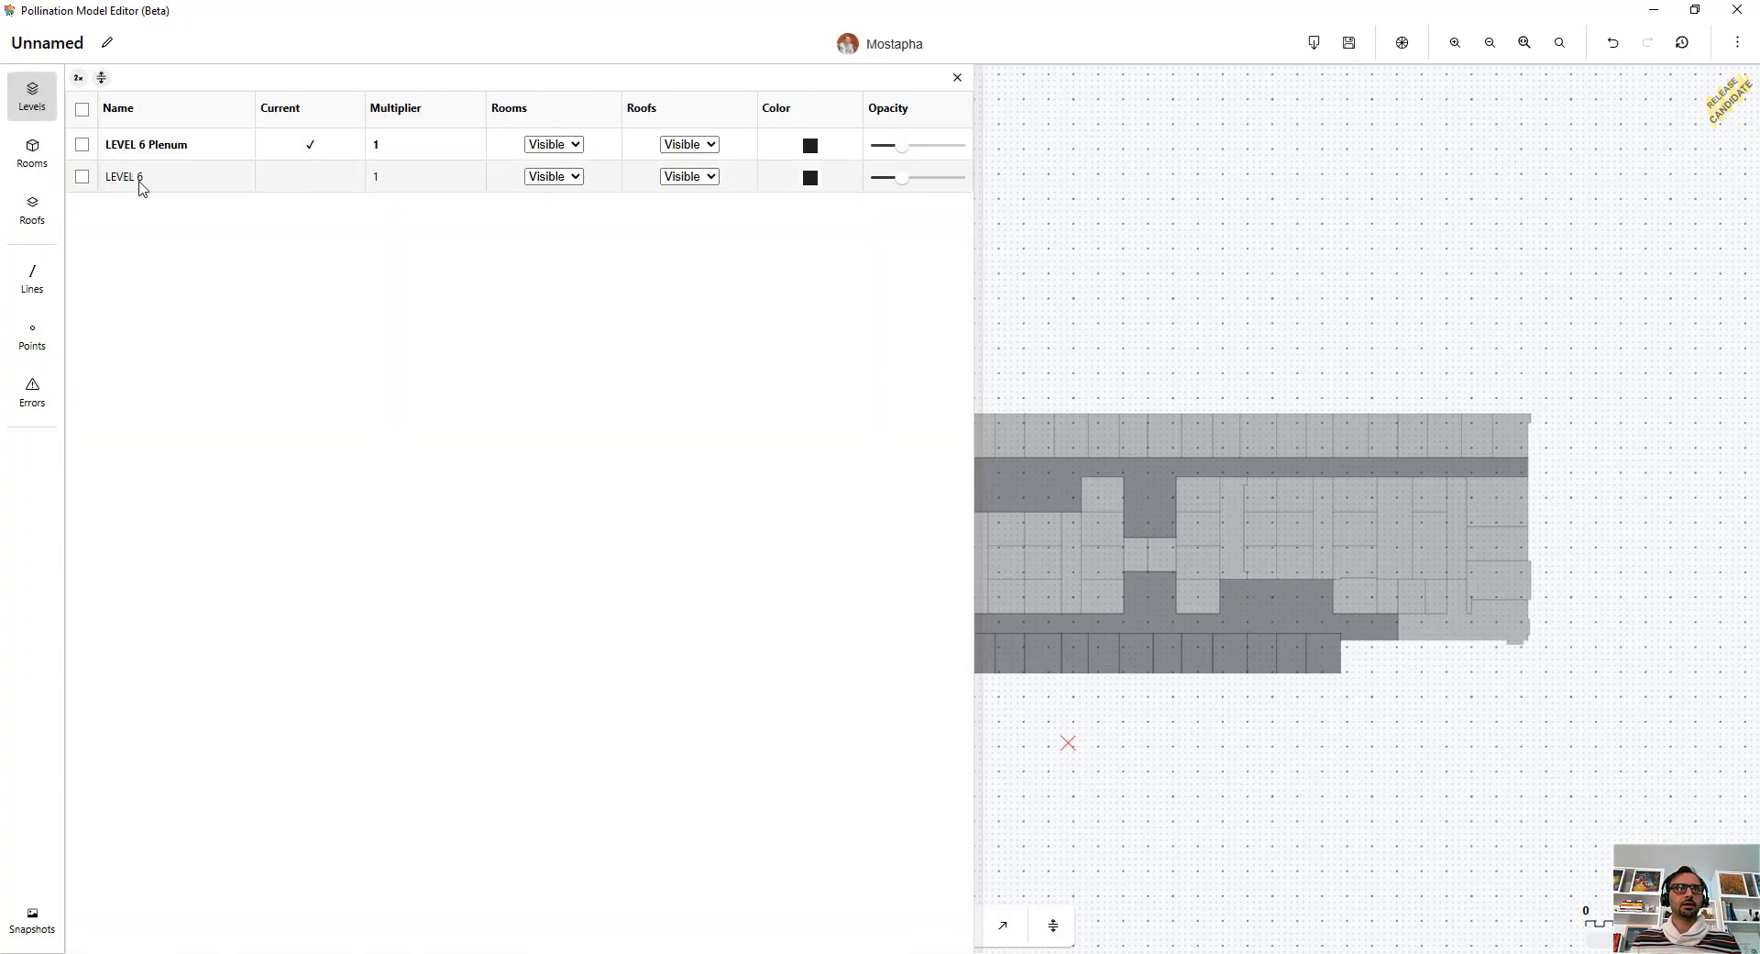
pyautogui.click(545, 178)
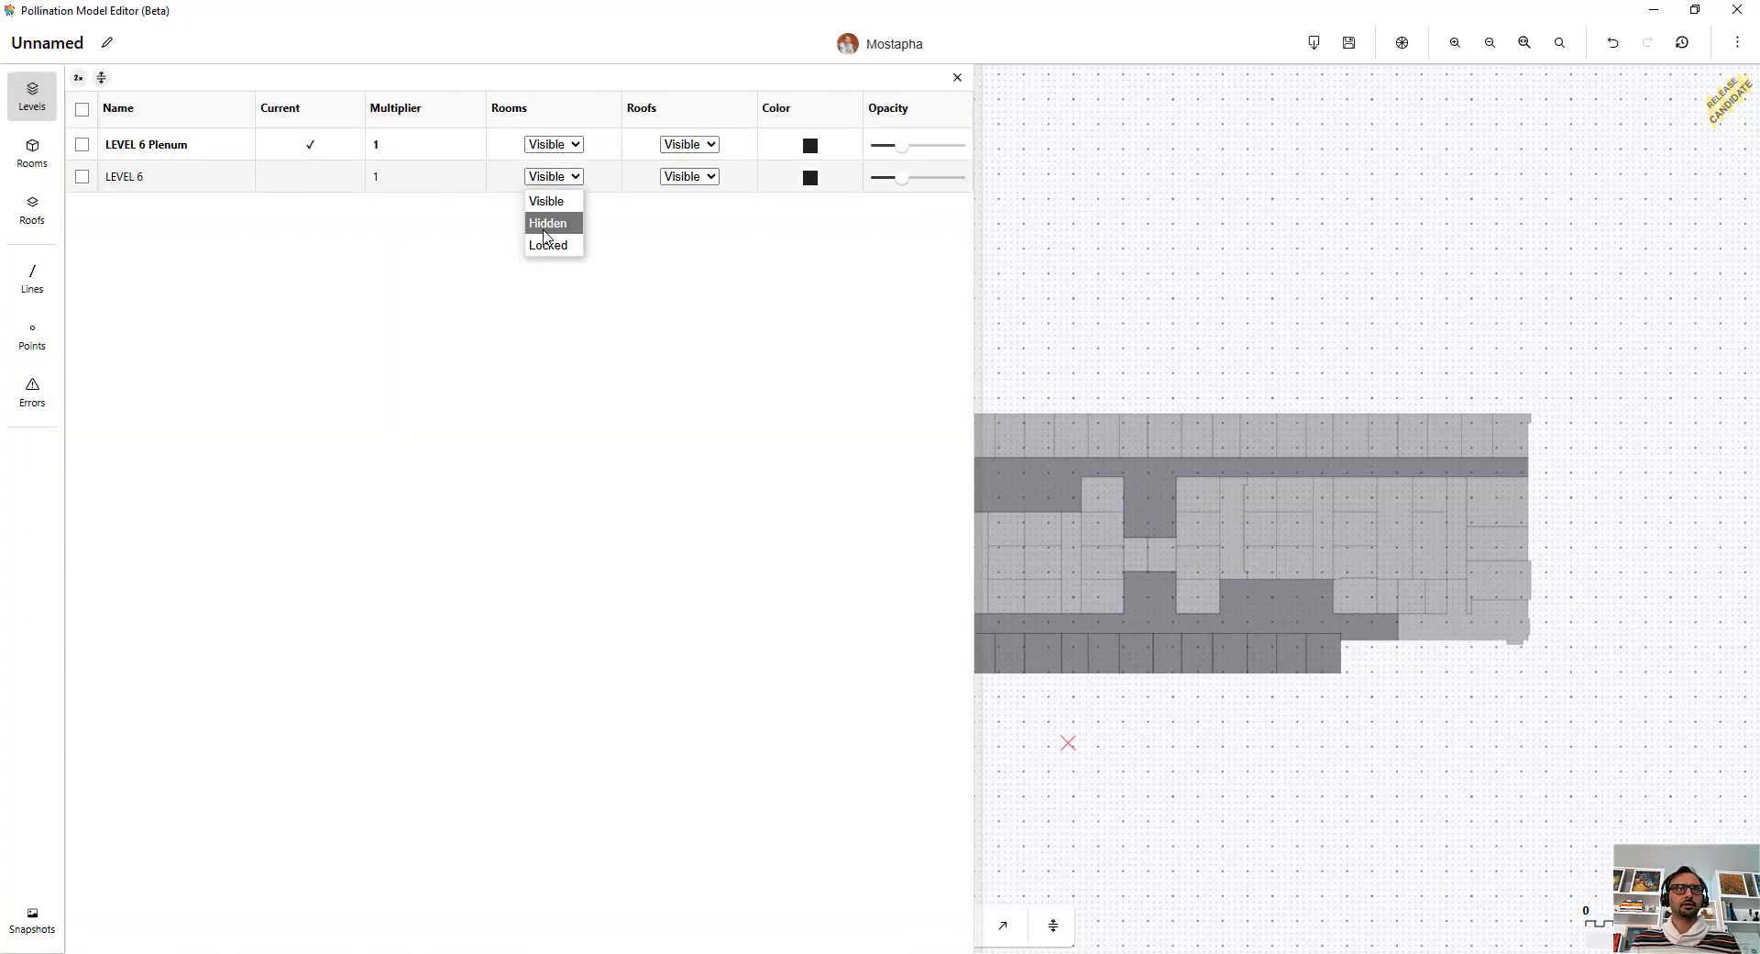
pyautogui.click(544, 223)
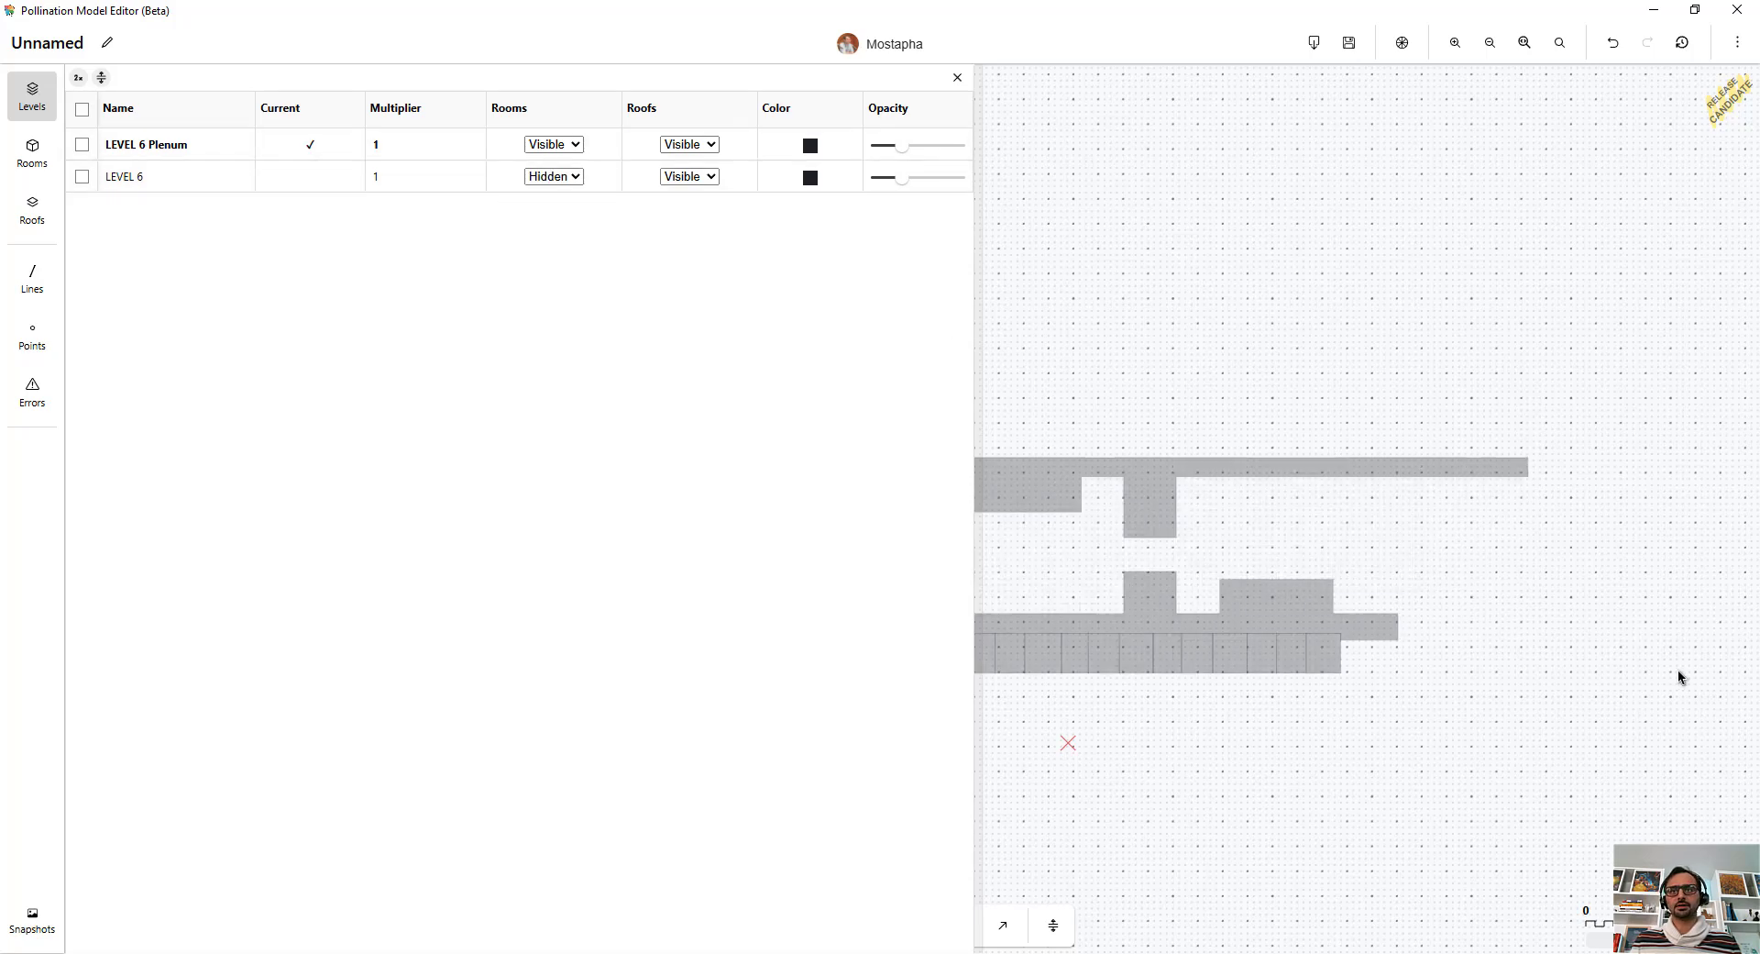
# Merge the row of small plenum rooms along the south edge with merge distance 0 ft and Simplify Windows and Join Faces off.
pyautogui.scroll(-2, 1559, 669)
pyautogui.scroll(3, 1538, 667)
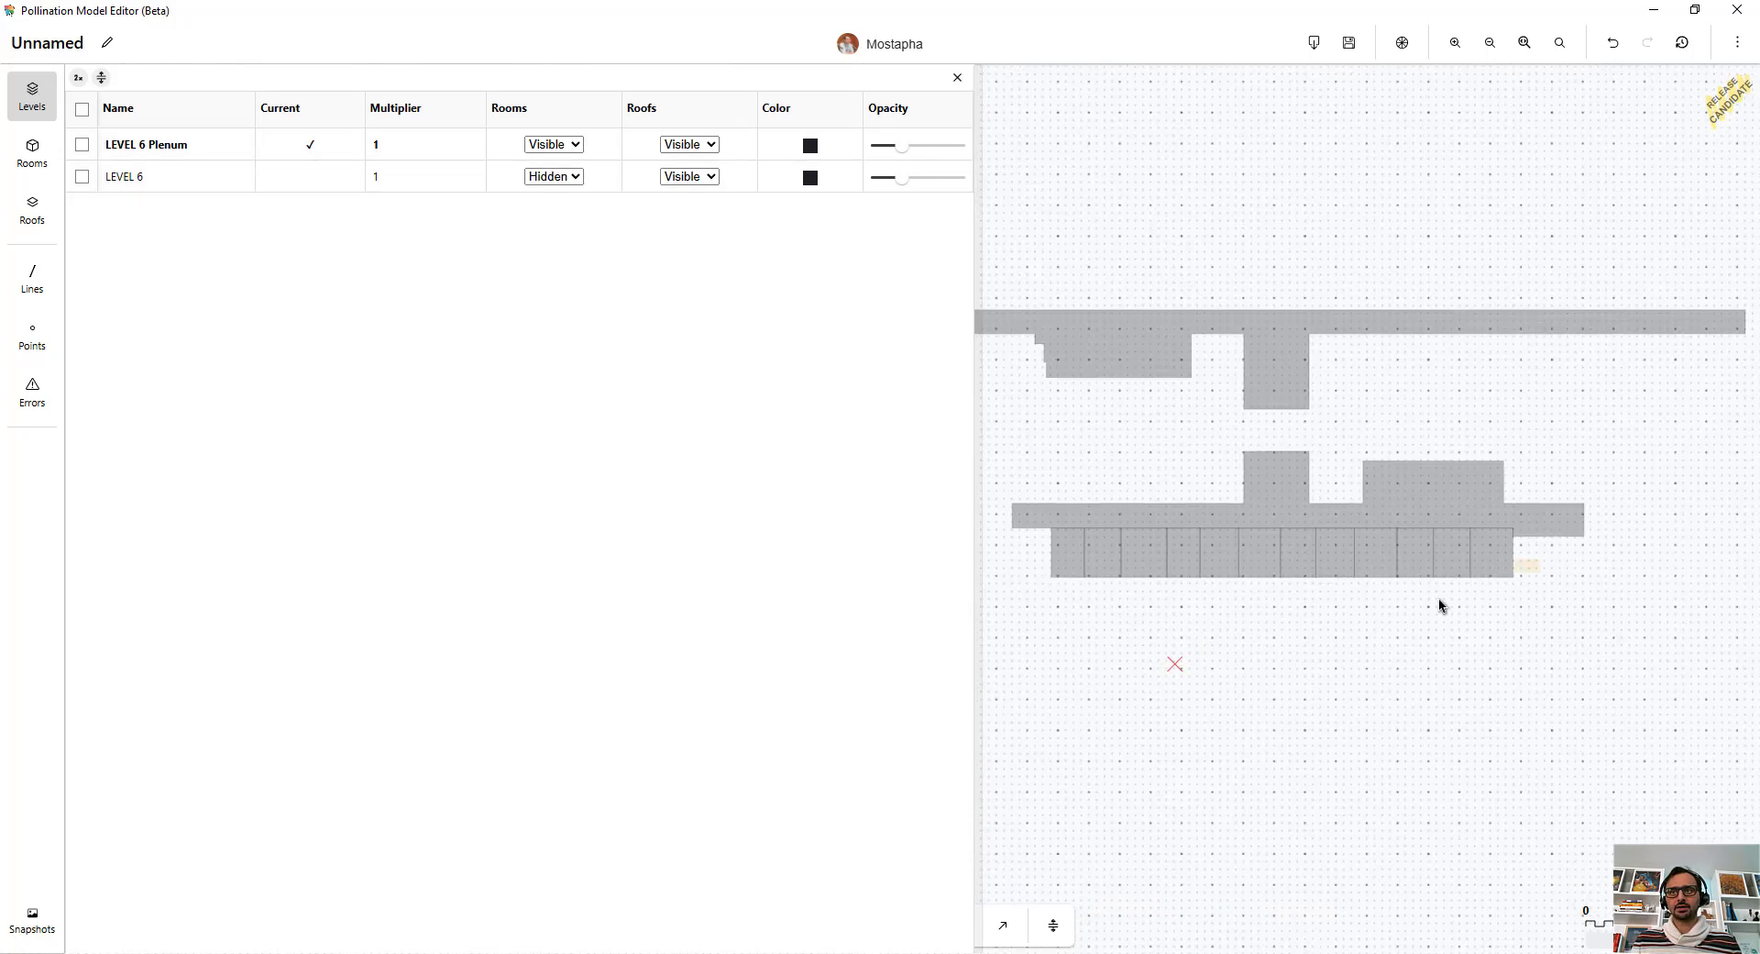
pyautogui.moveTo(1522, 561); pyautogui.dragTo(1015, 621)
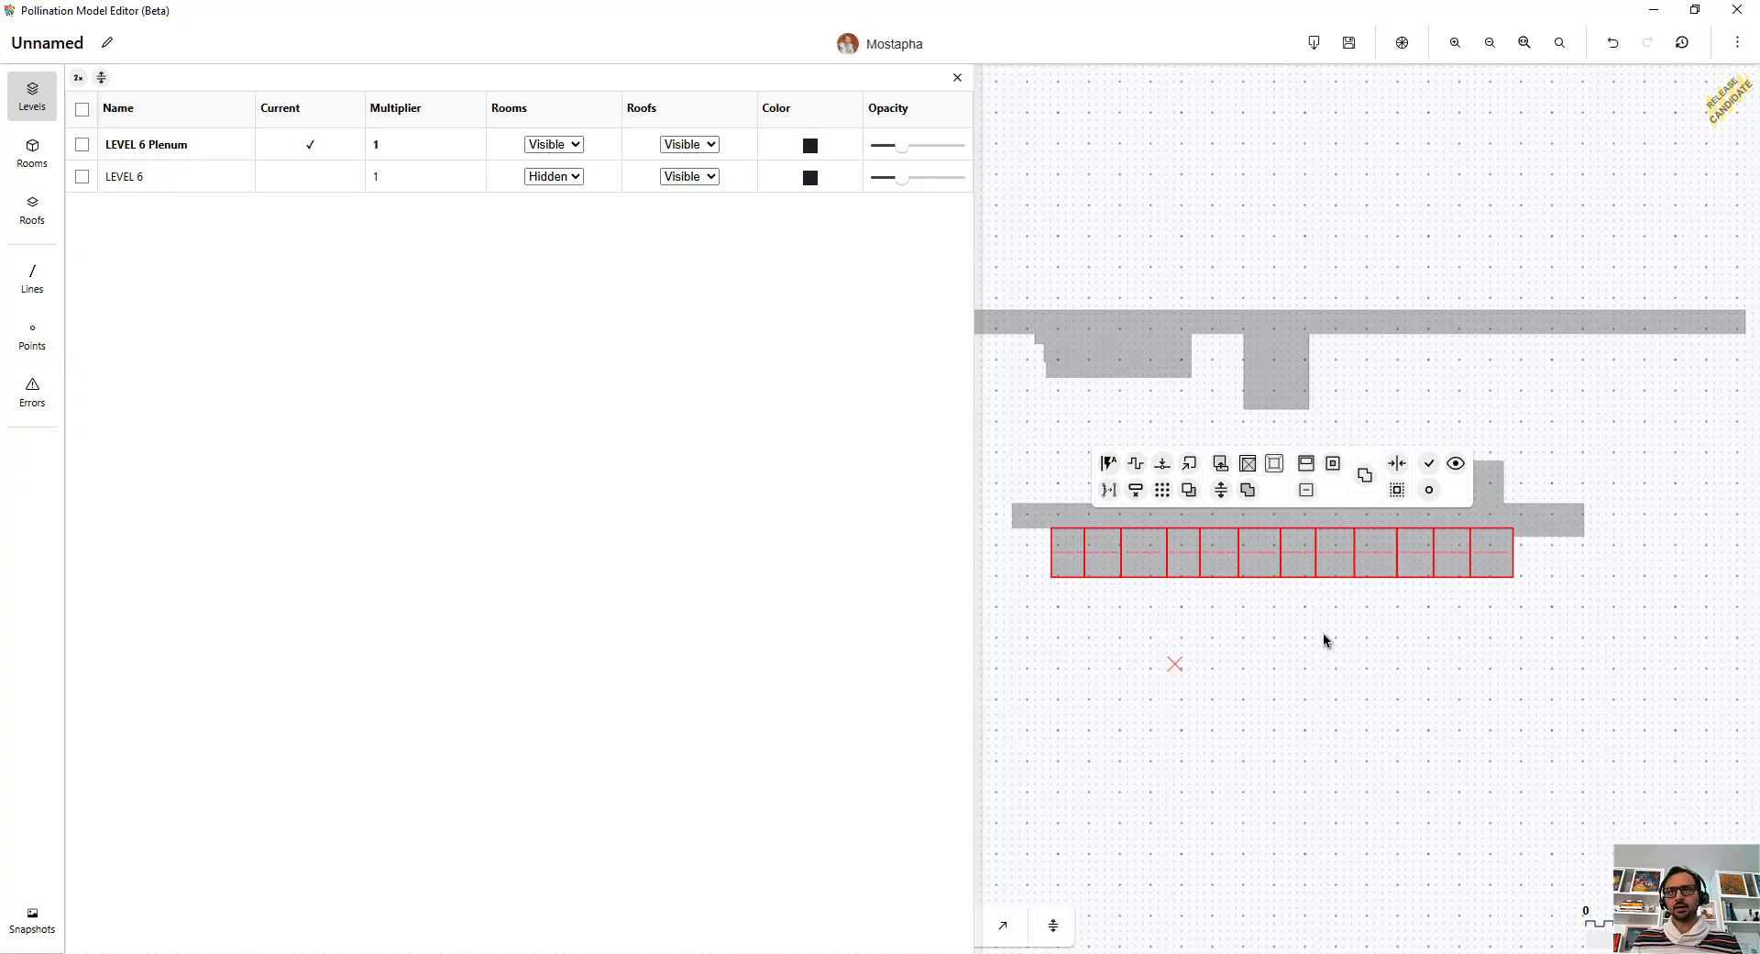
pyautogui.click(1248, 489)
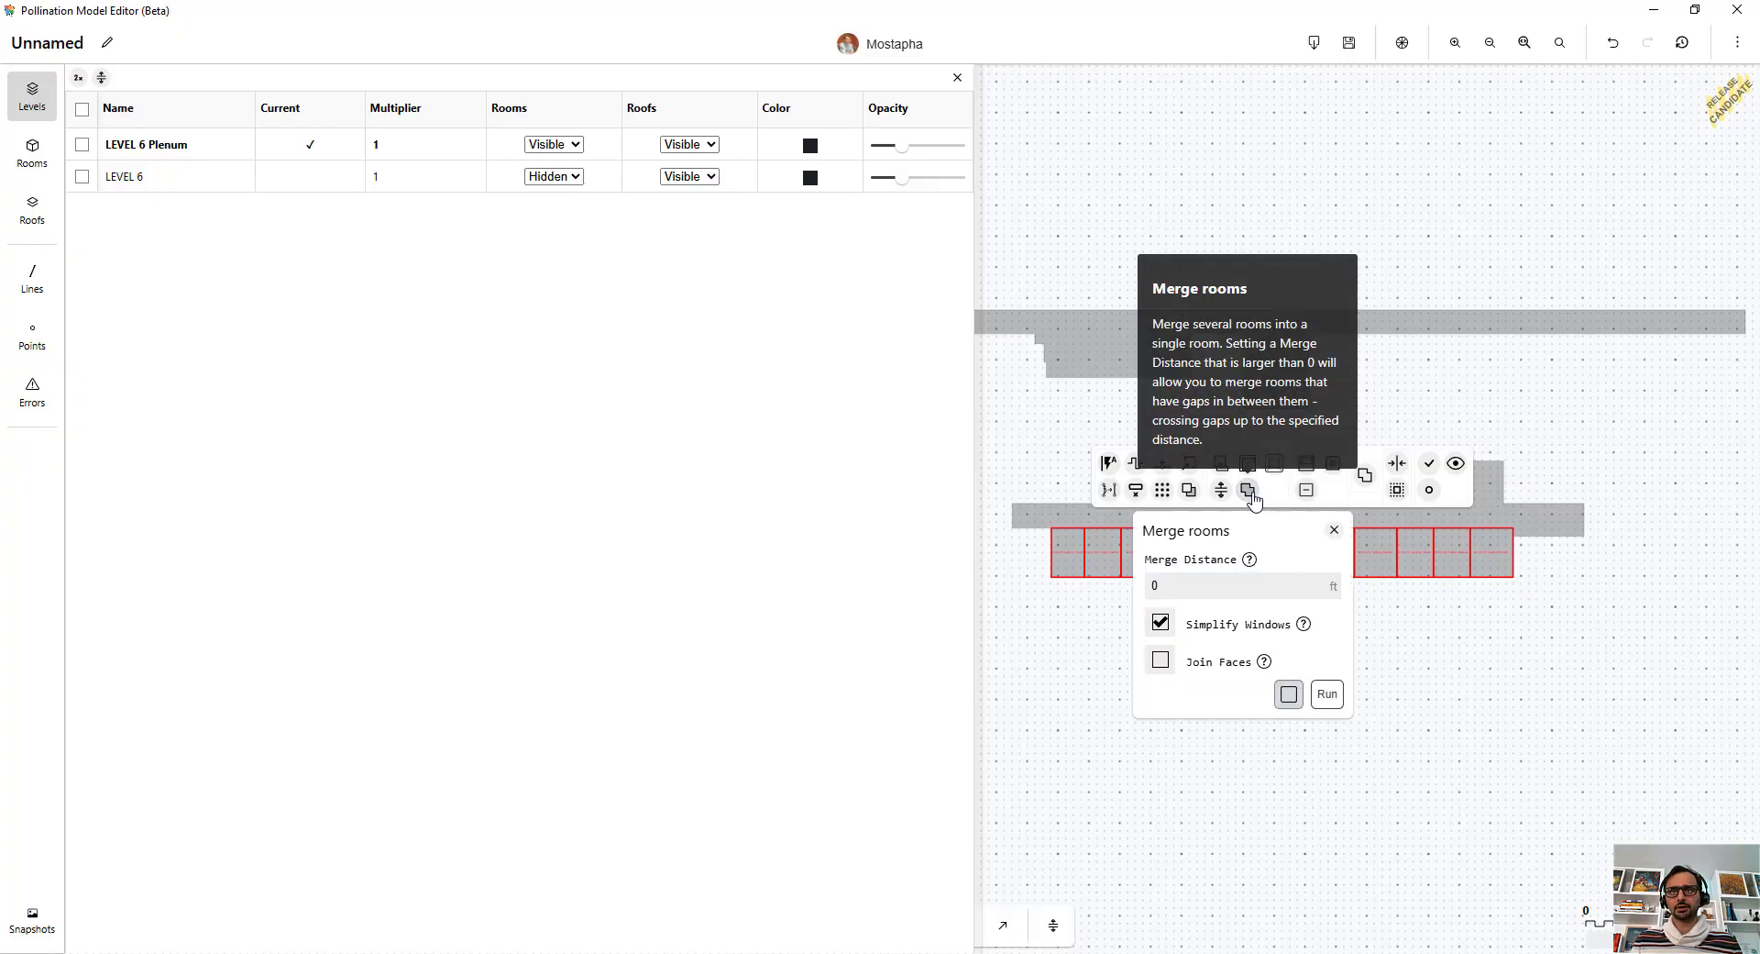
pyautogui.click(1161, 623)
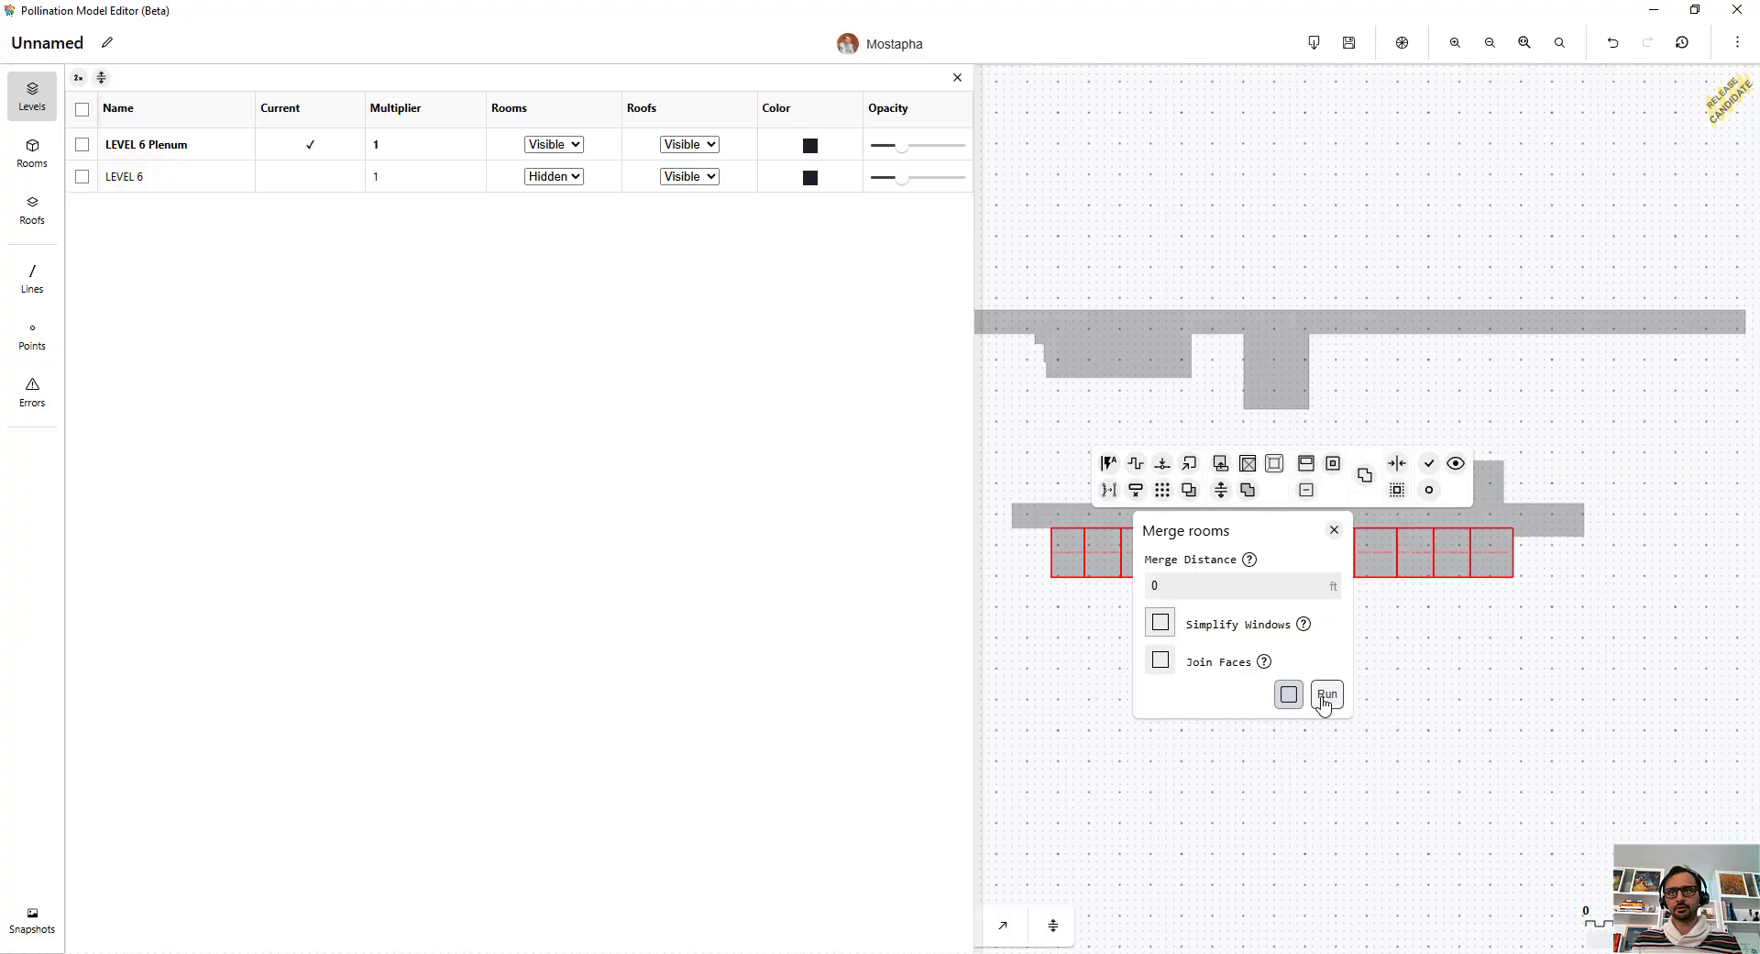
pyautogui.click(1327, 694)
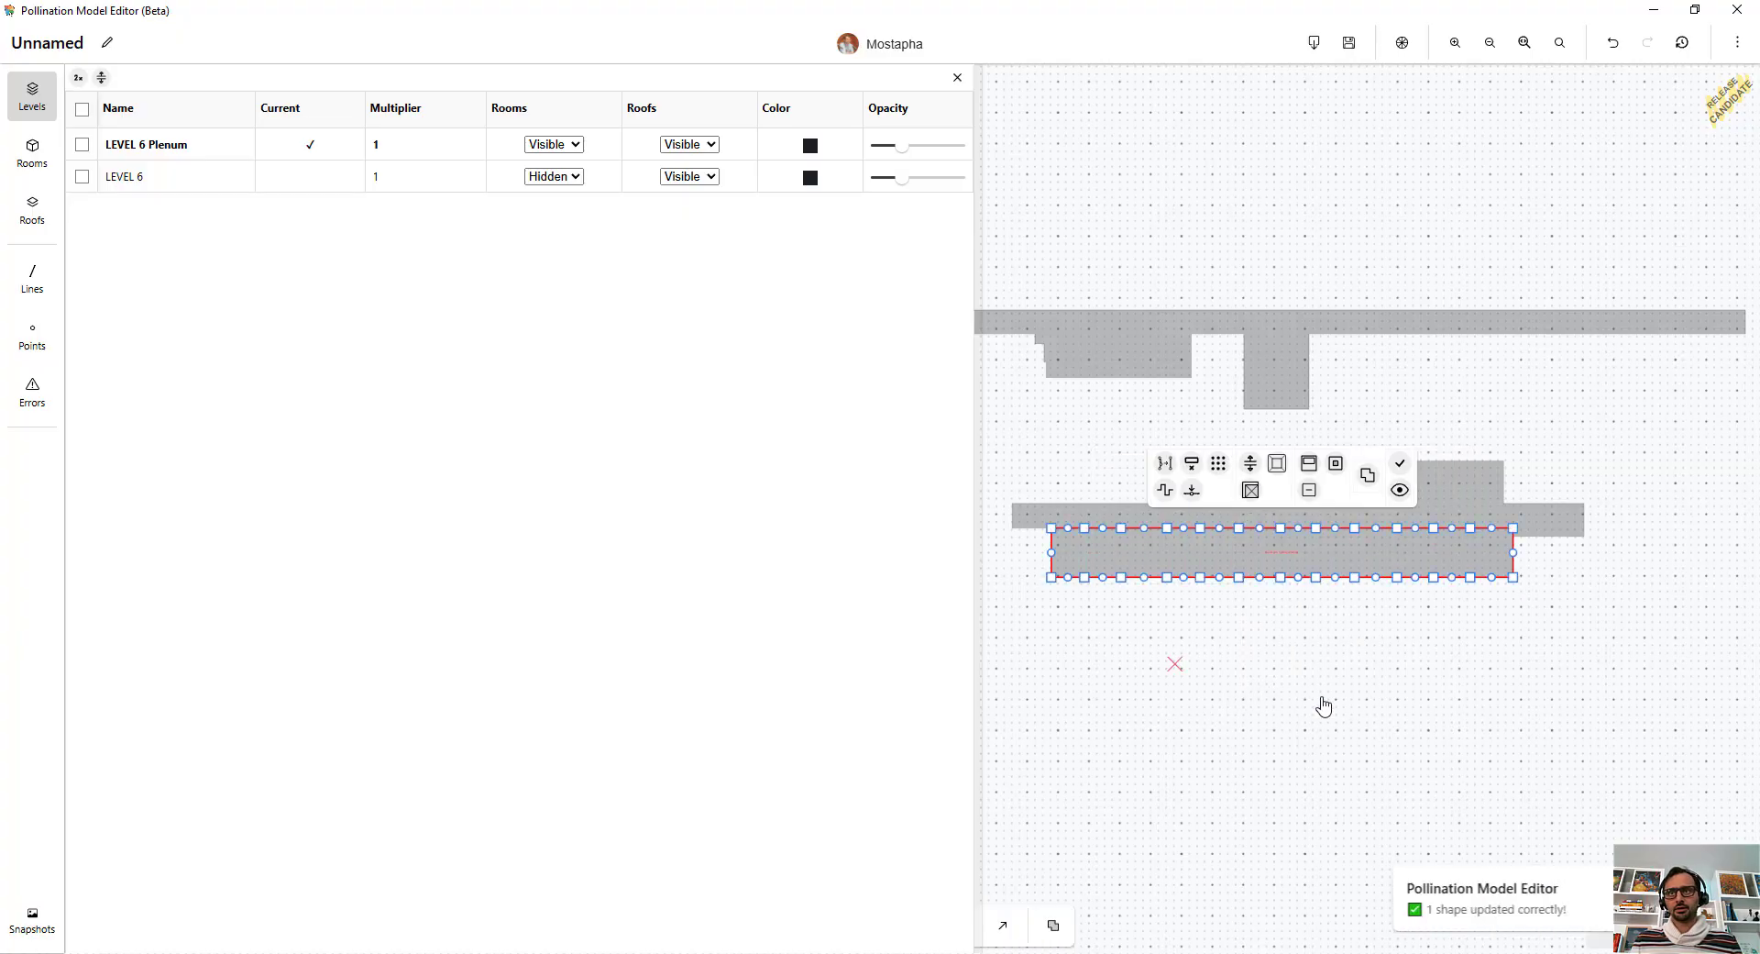
pyautogui.click(1493, 659)
# Preview all the plenum rooms in 3D colored by face type without excluding plenums, inspect them, and close the viewer.
pyautogui.scroll(-3, 1417, 417)
pyautogui.moveTo(1650, 266); pyautogui.dragTo(1137, 569)
pyautogui.click(1528, 284)
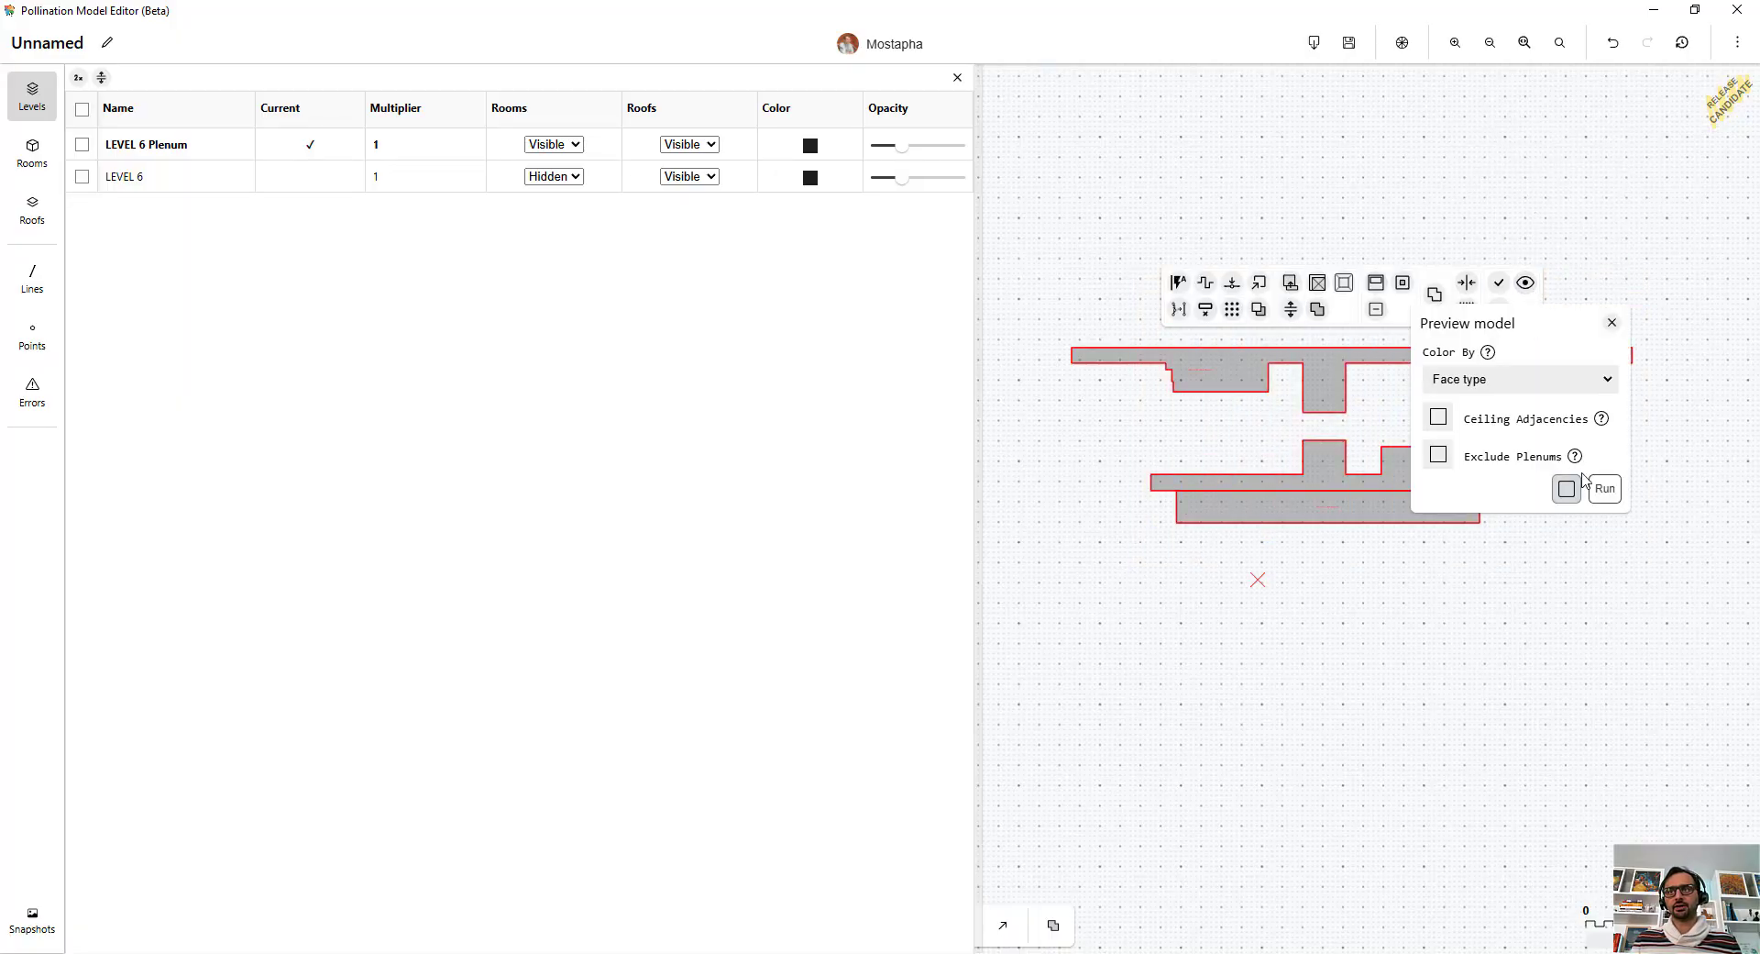
pyautogui.click(1610, 499)
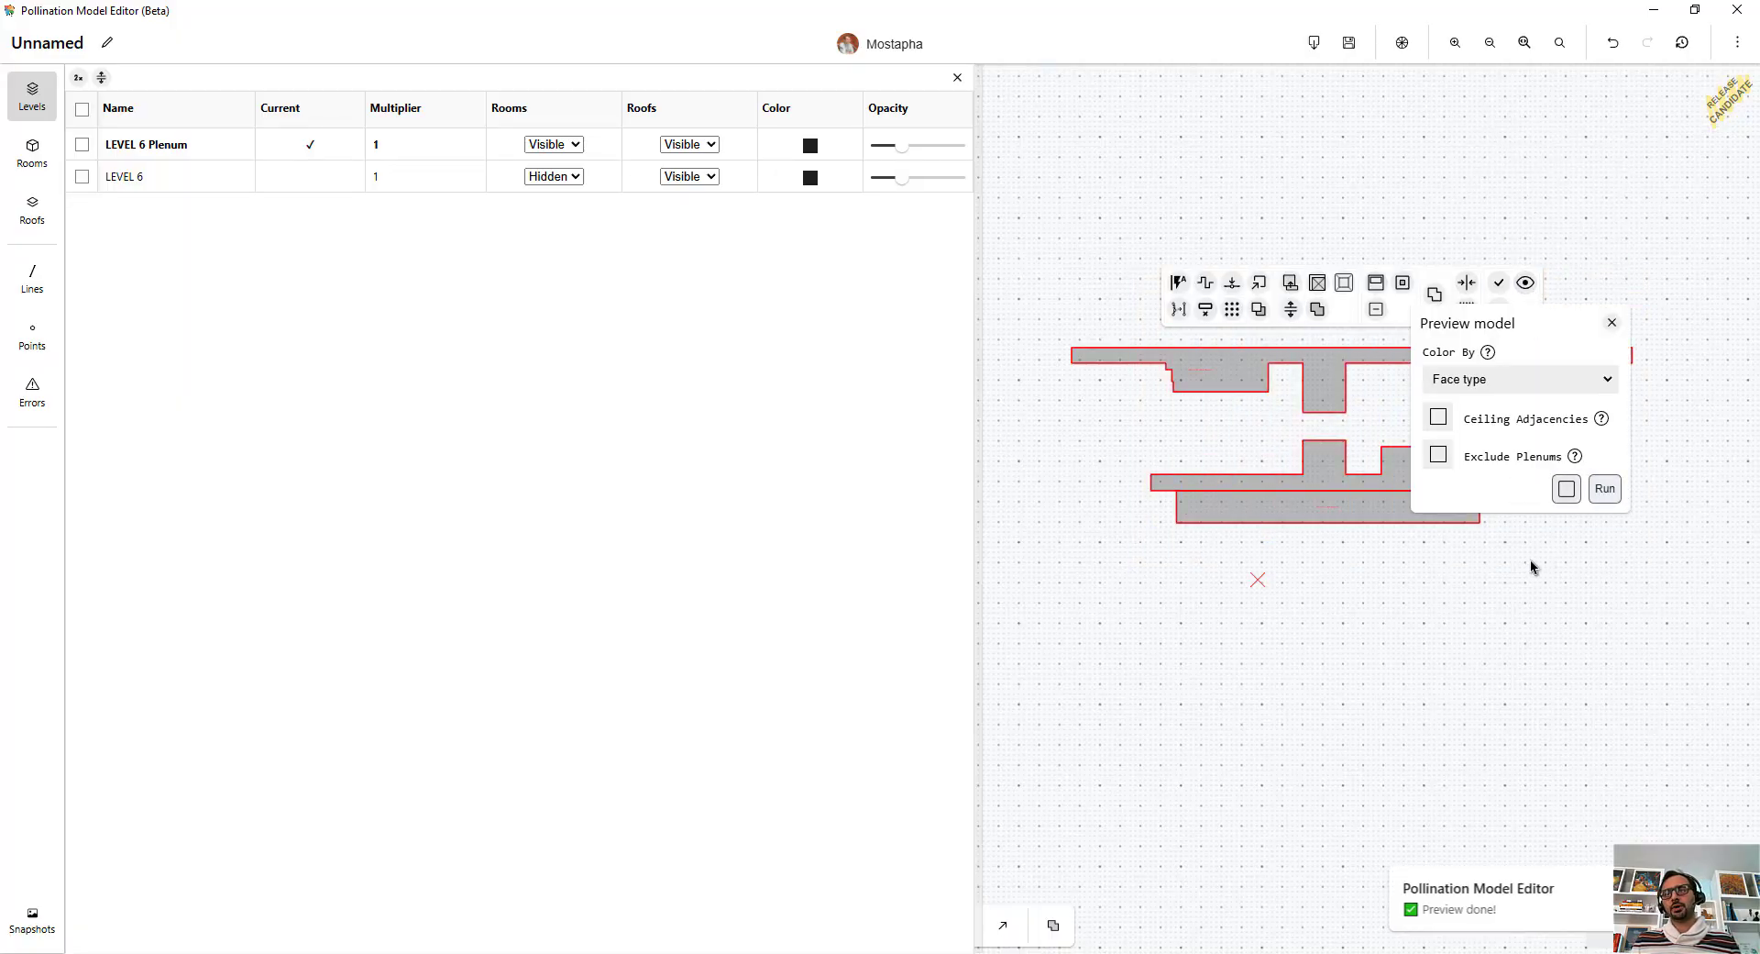
pyautogui.scroll(-5, 1300, 547)
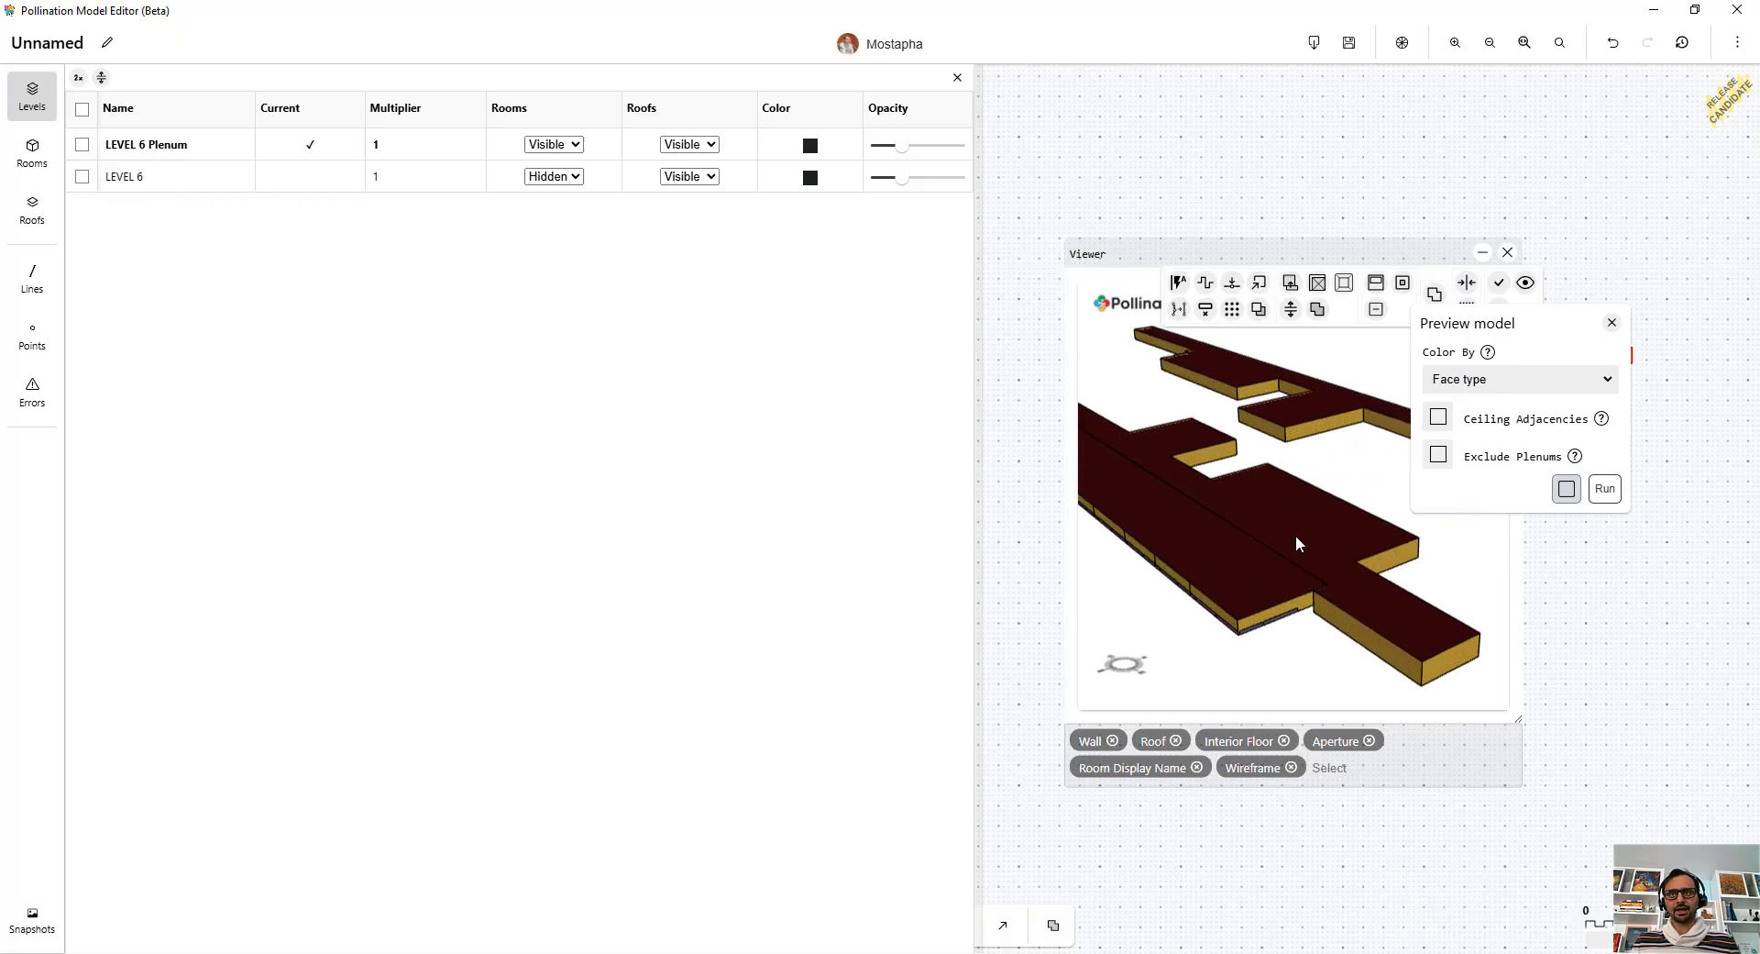
pyautogui.moveTo(1337, 598); pyautogui.dragTo(1264, 561)
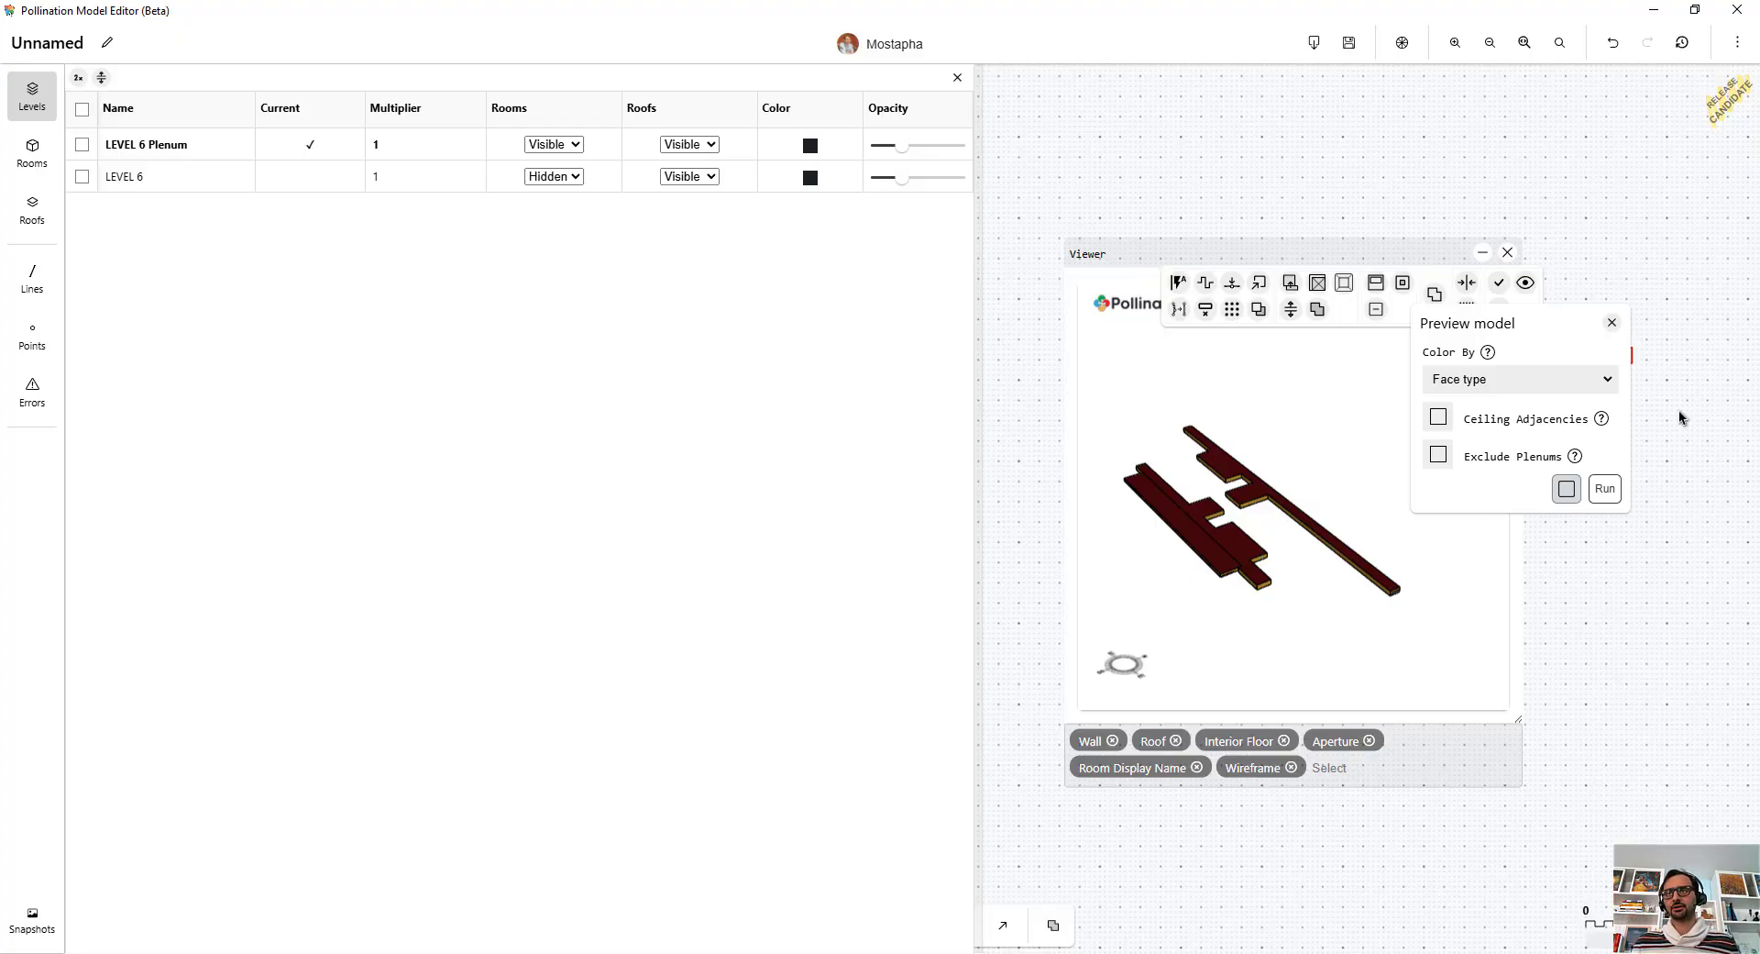
pyautogui.click(1612, 323)
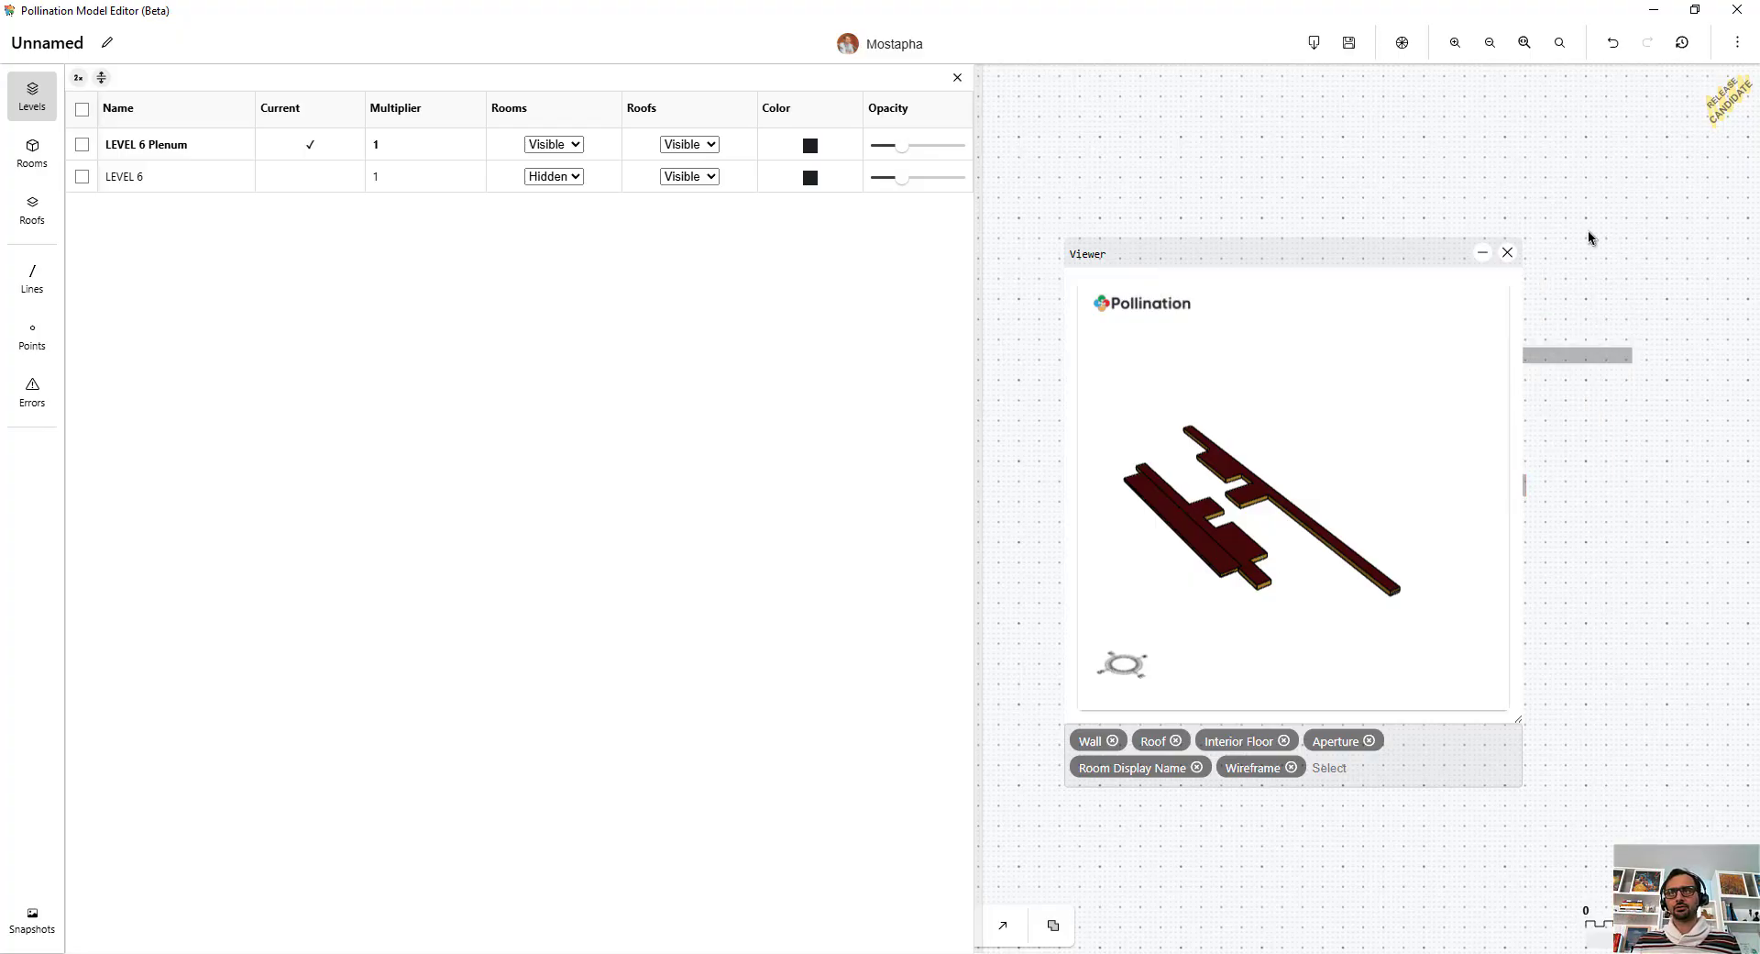
pyautogui.click(1507, 256)
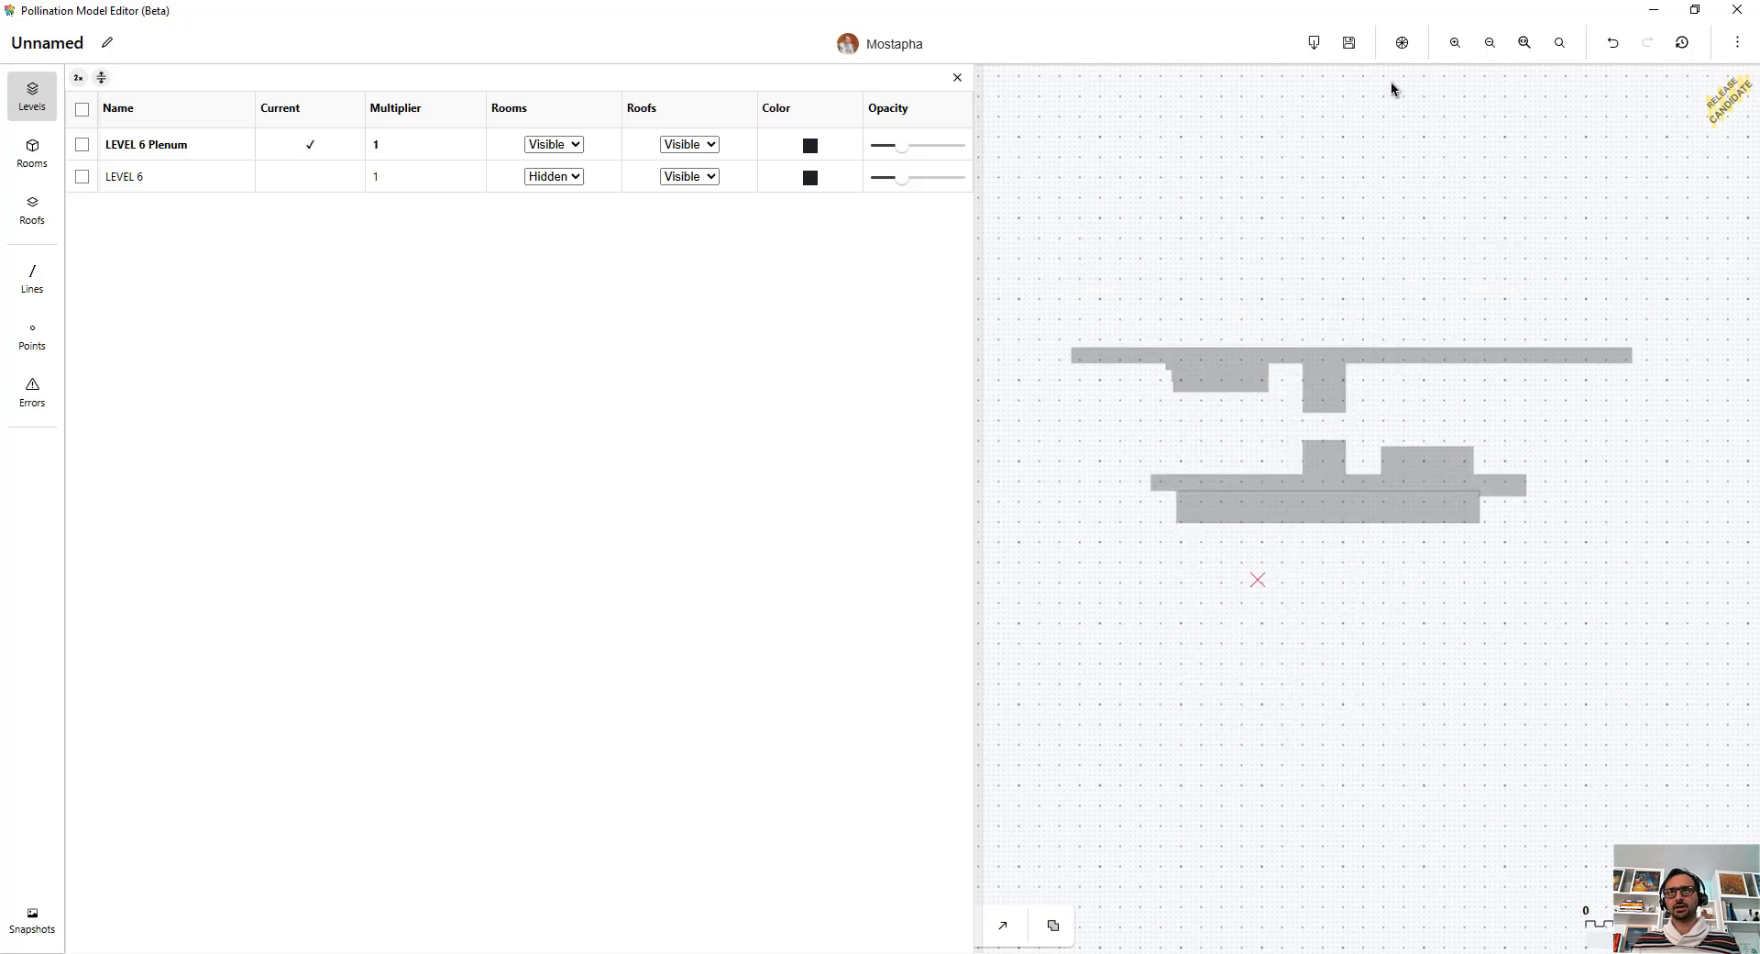
pyautogui.click(1313, 43)
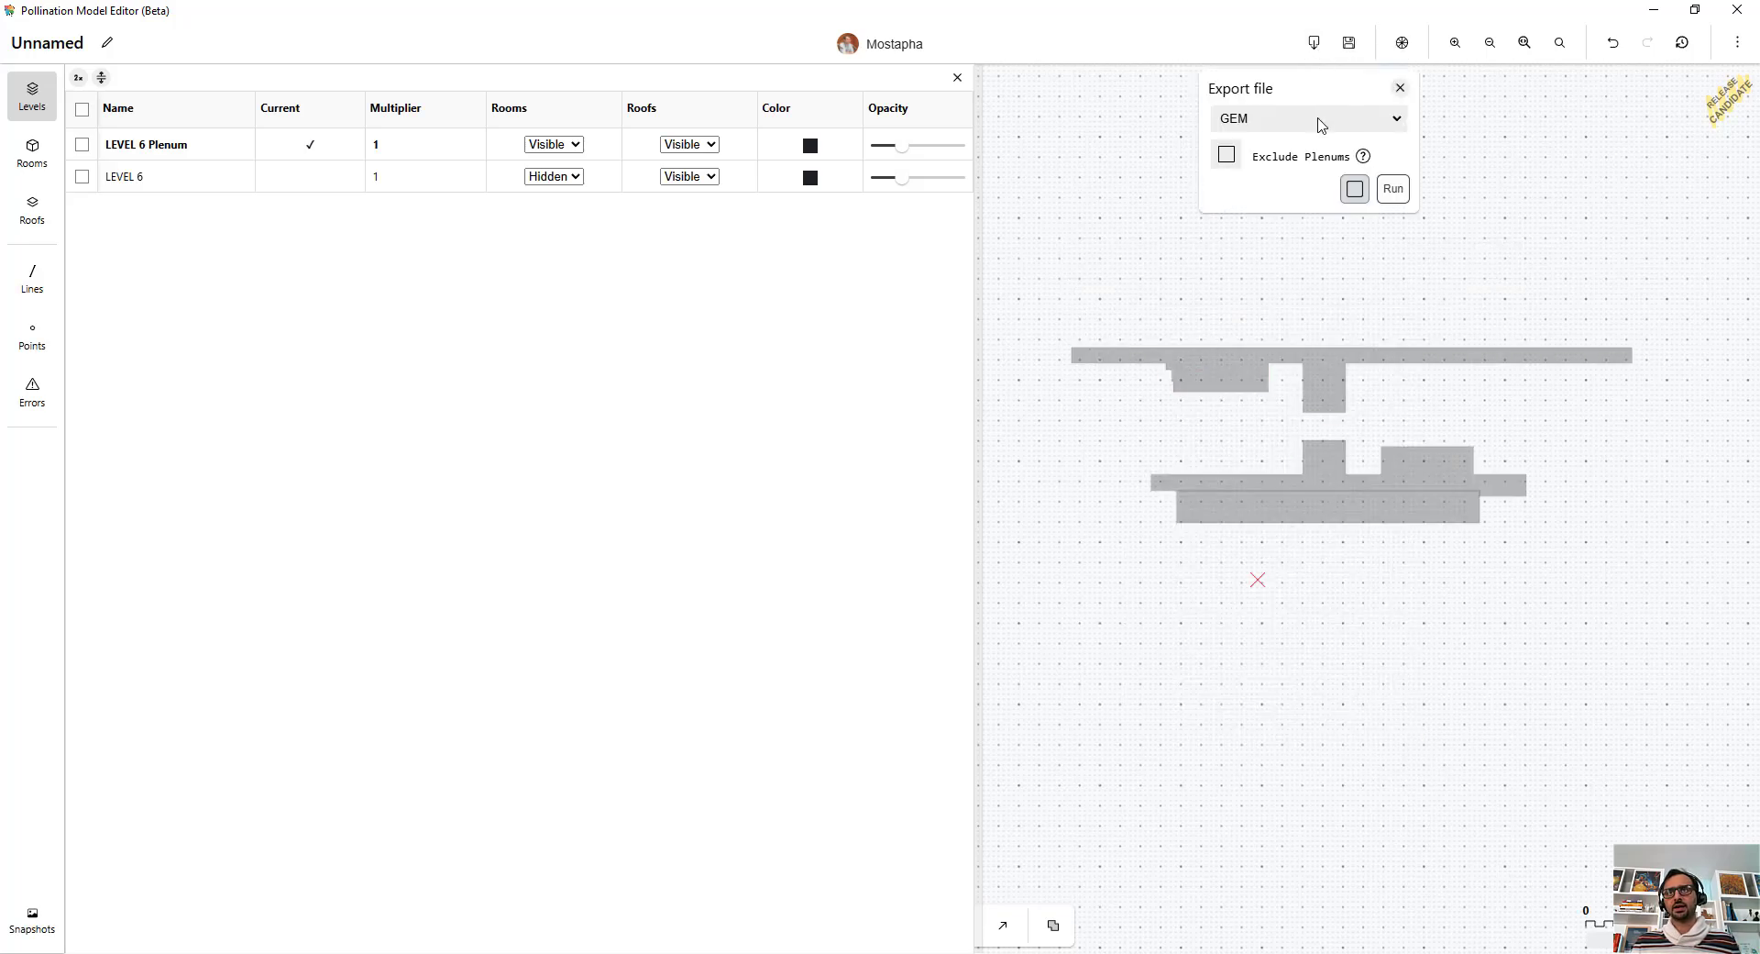
pyautogui.click(1228, 156)
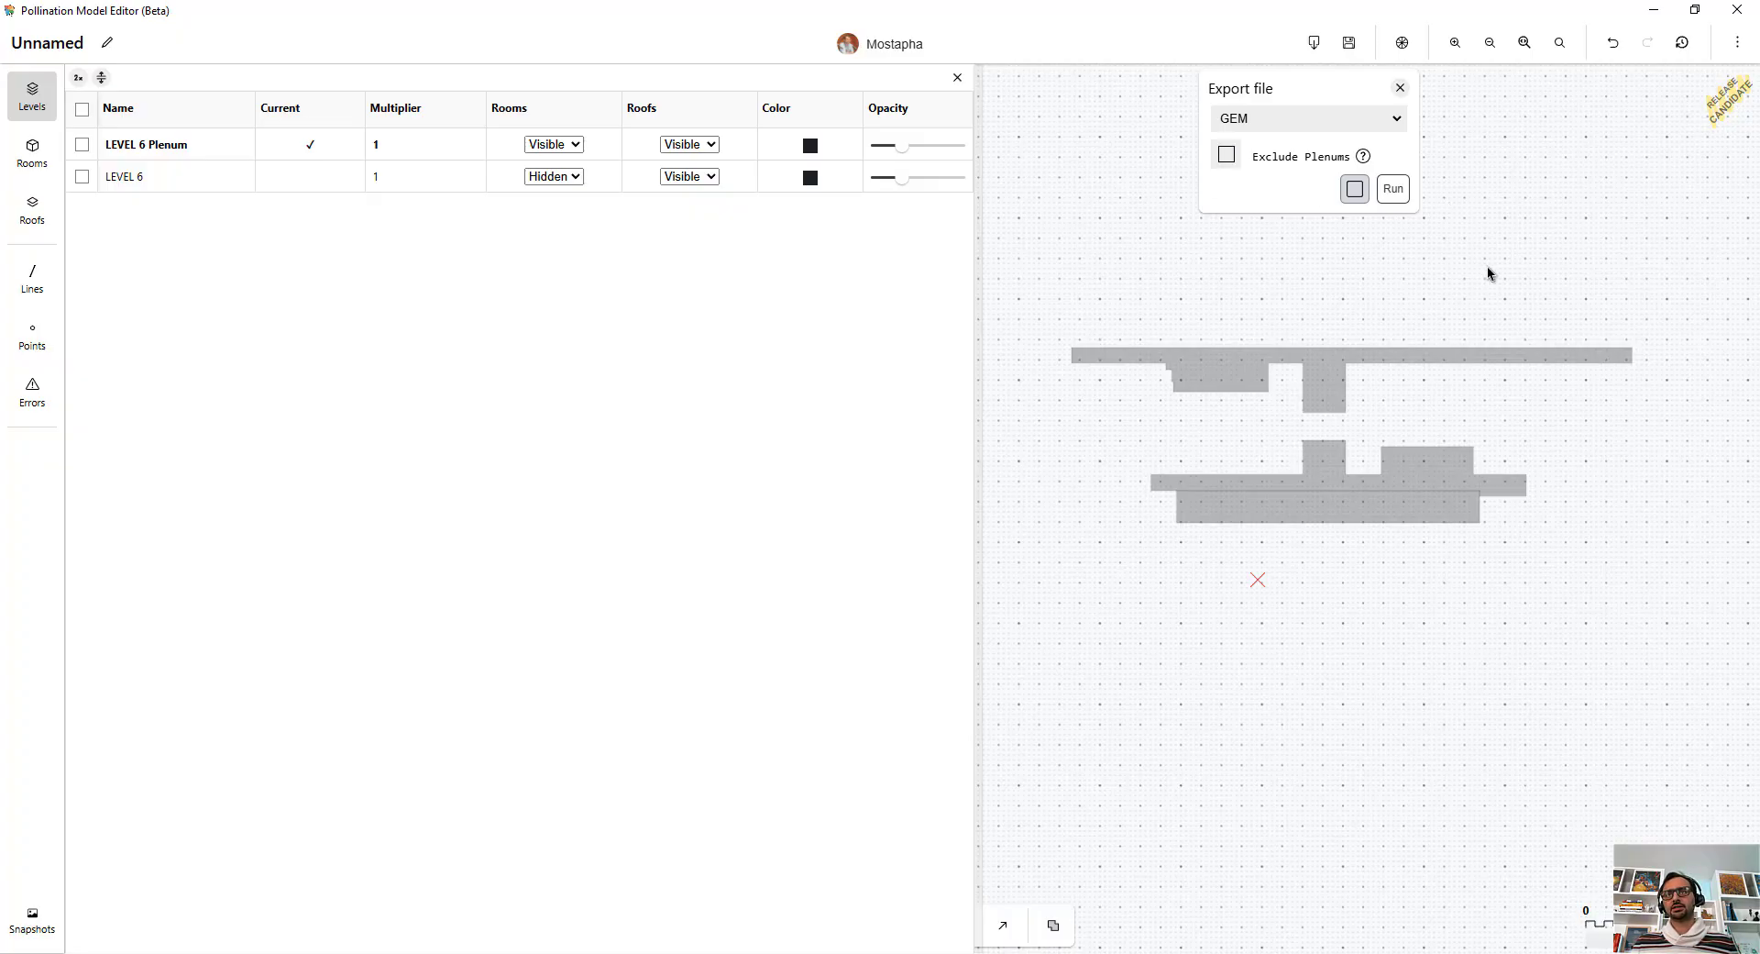
pyautogui.click(1400, 88)
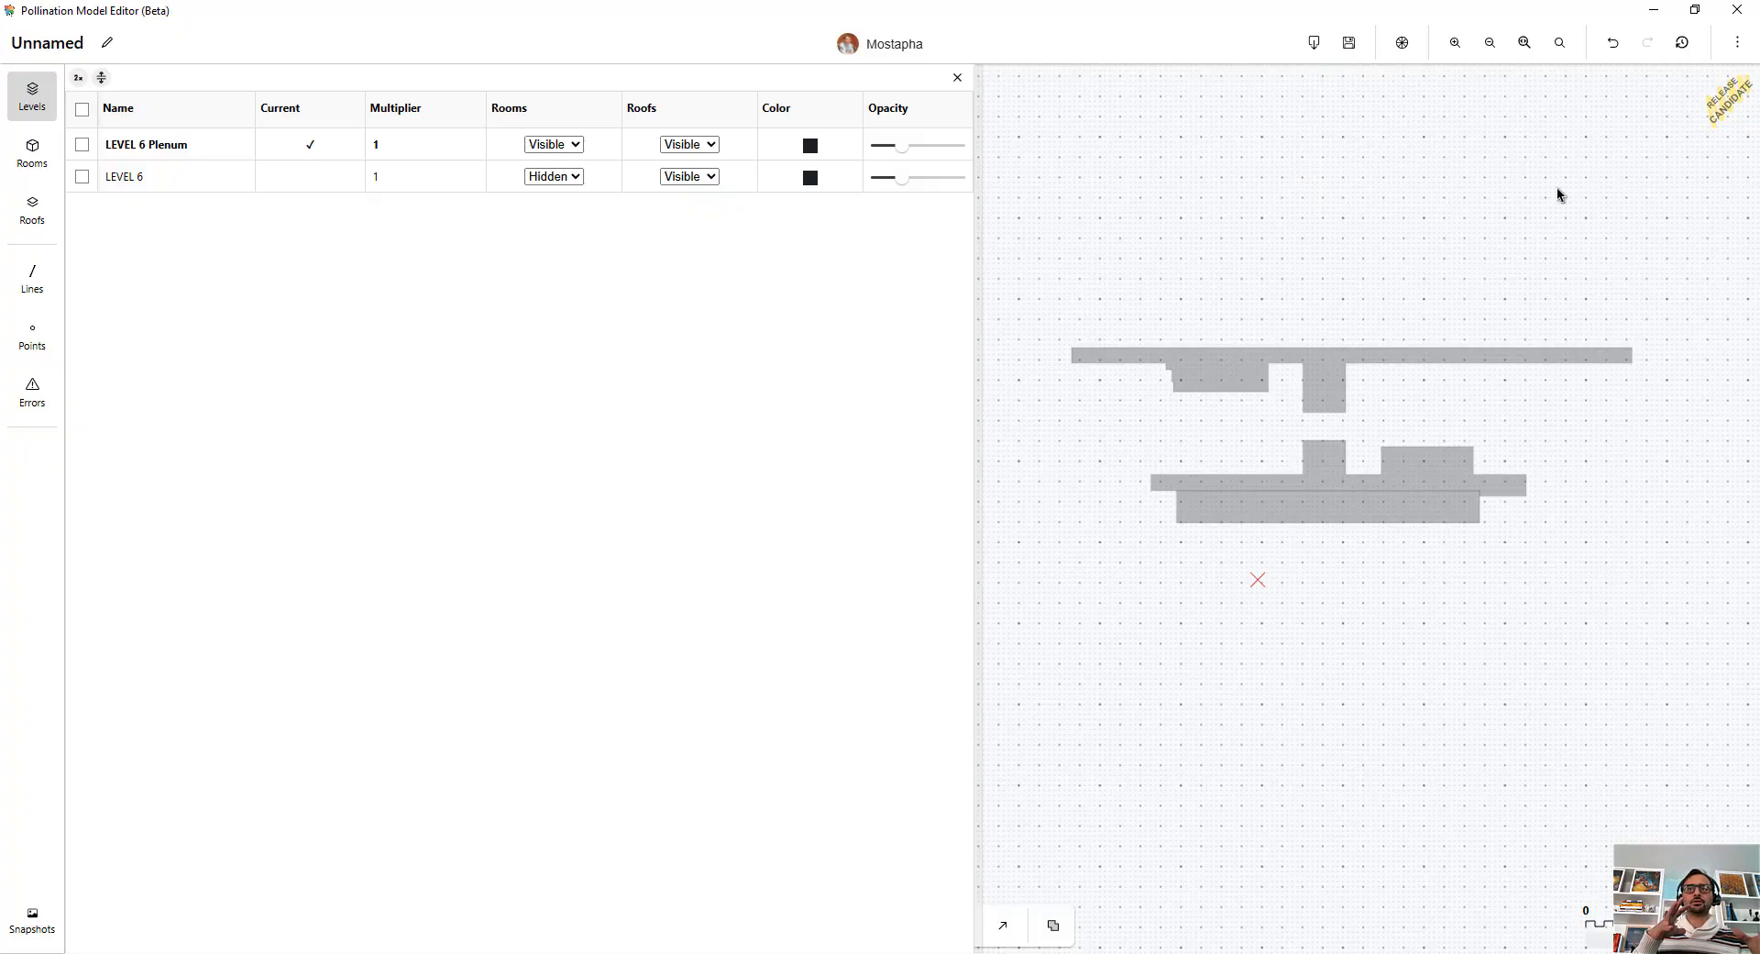